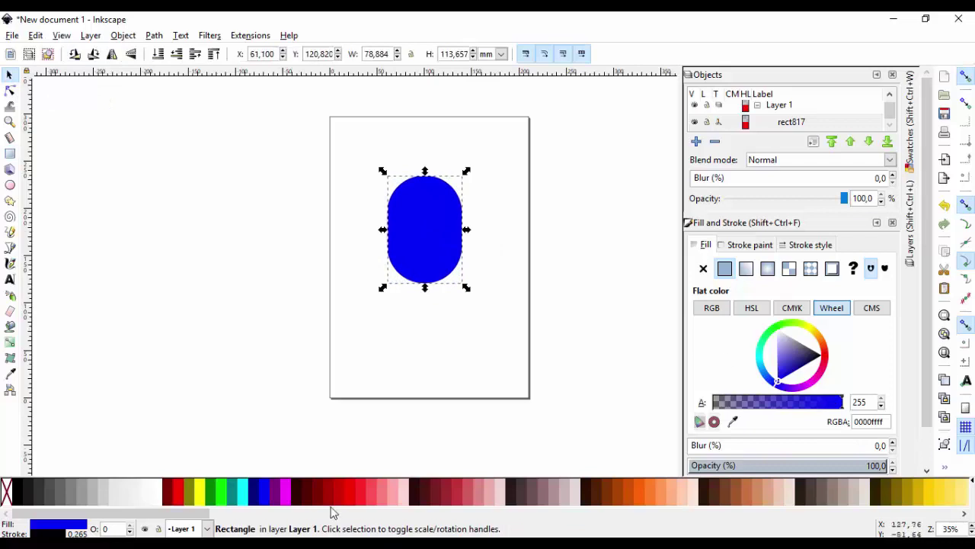
Step: Fill the rounded rectangle with 60% Gray
left_click_drag(175, 515, 152, 519)
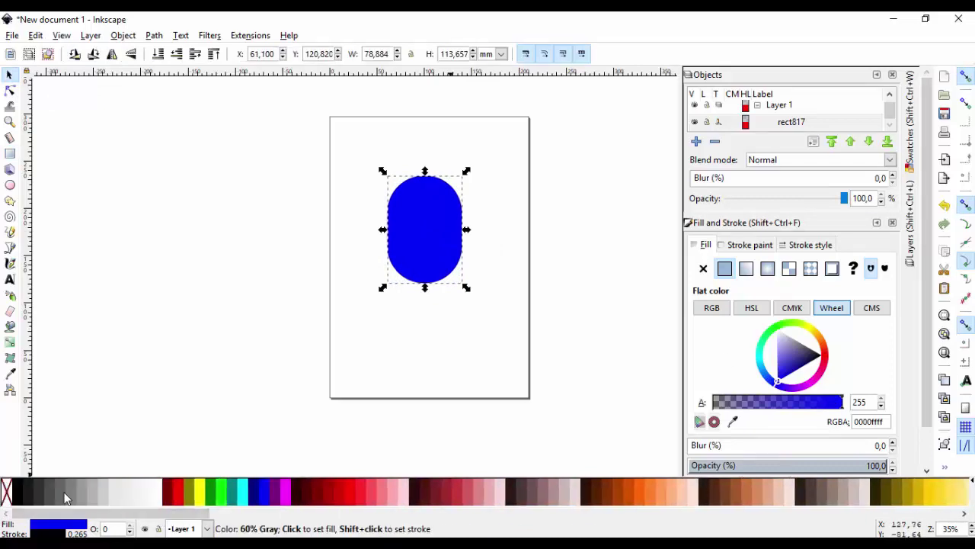
left_click(65, 496)
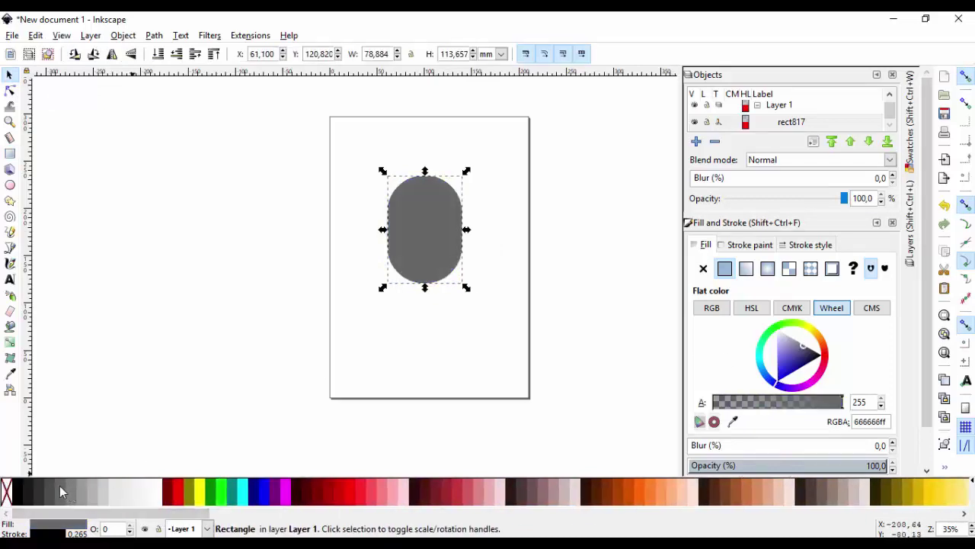
scroll(434, 221, "up", 3)
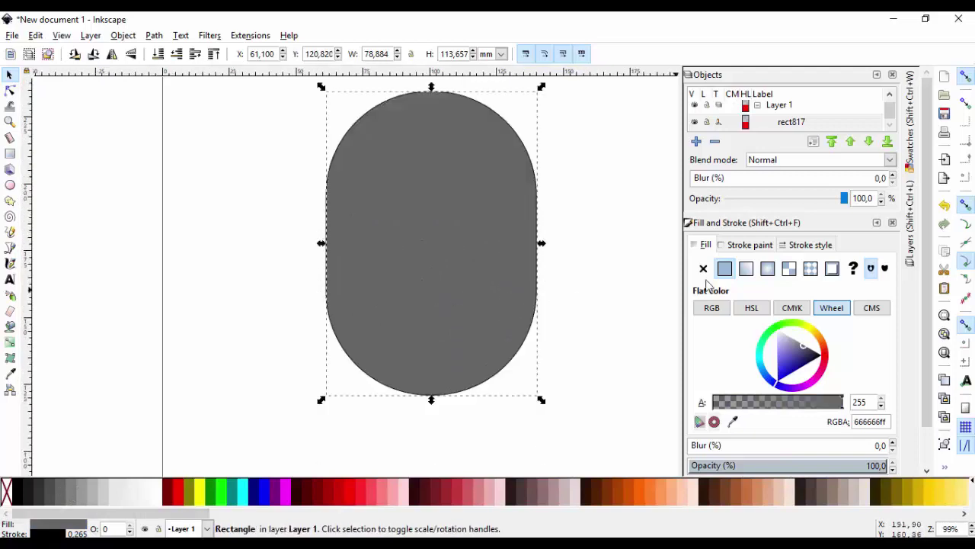
Step: Give the grey shape a 3.765 mm stroke and set its paint order to Stroke, Fill, Markers
left_click(808, 245)
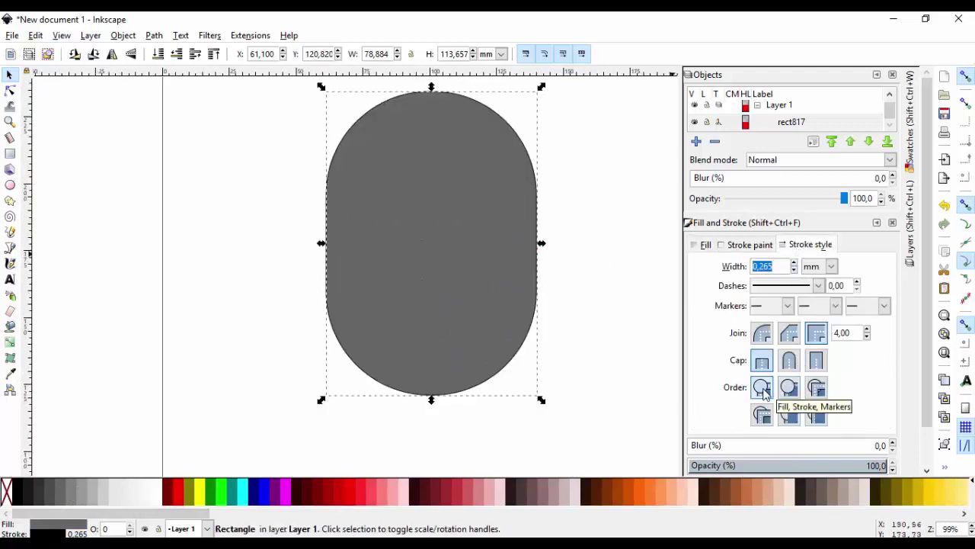
left_click(790, 390)
left_click(794, 264)
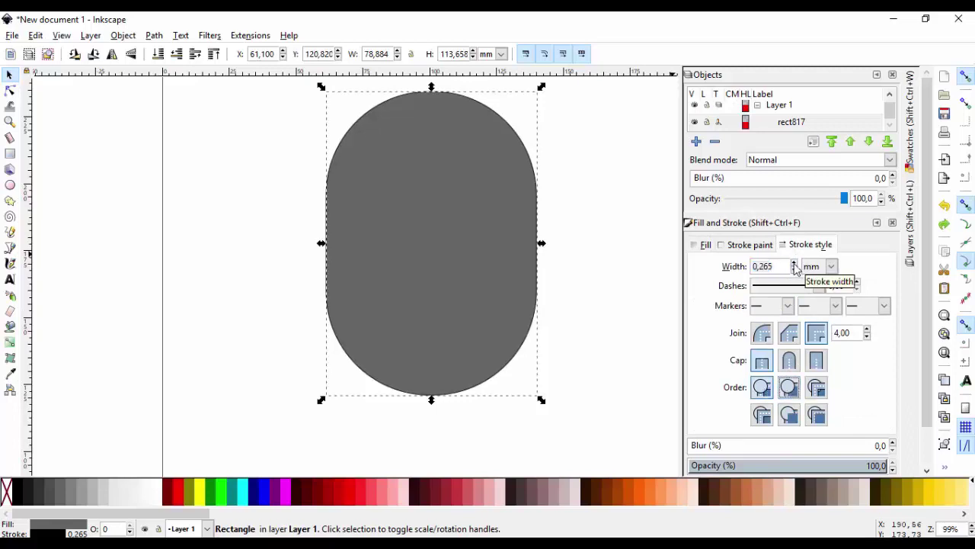
left_click(794, 263)
left_click(788, 391)
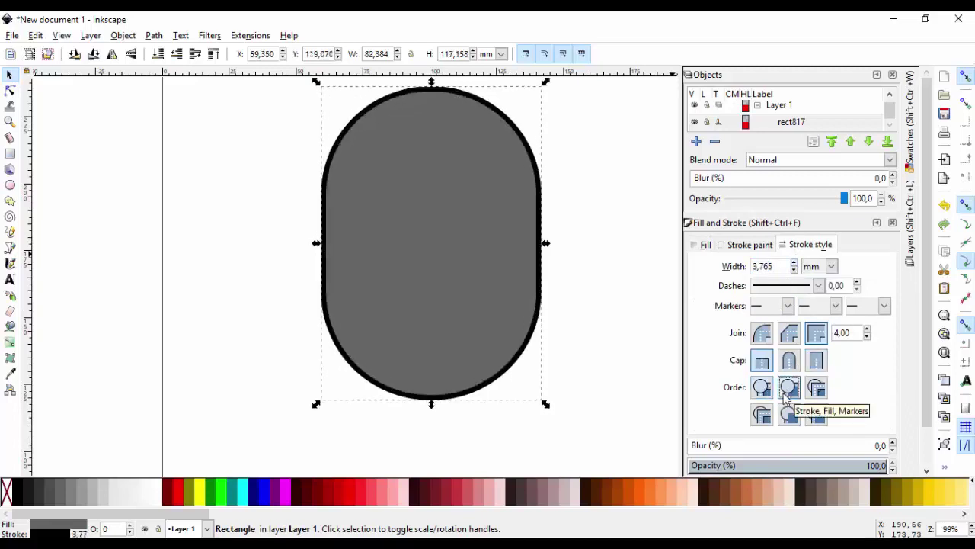
left_click(762, 389)
left_click(789, 389)
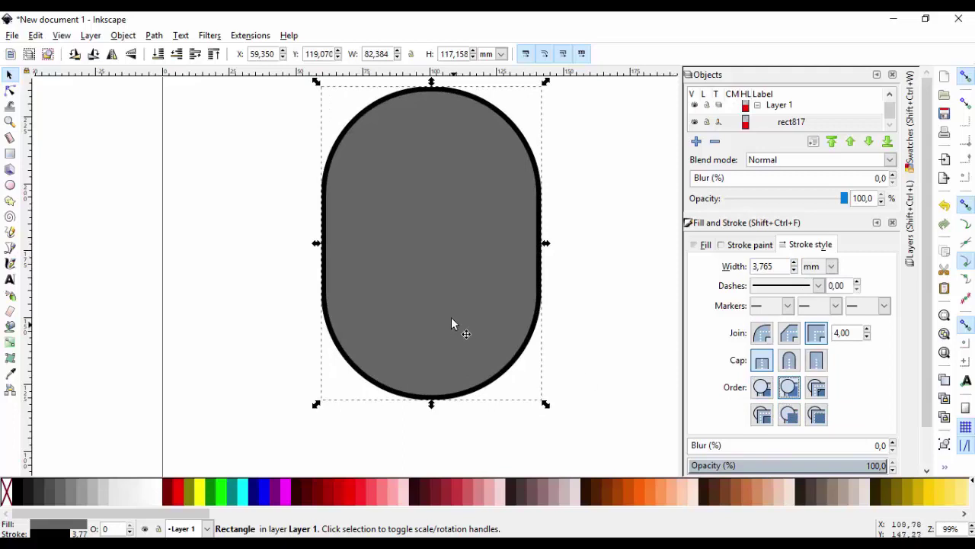
Step: Duplicate the grey shape, shrink the copy to about 67 × 96 mm and align it with the original's lower edge
mouse_move(440, 229)
left_mouse_down()
mouse_move(439, 261)
mouse_move(445, 247)
left_mouse_up()
key("ctrl+d")
left_click_drag(549, 98, 529, 138)
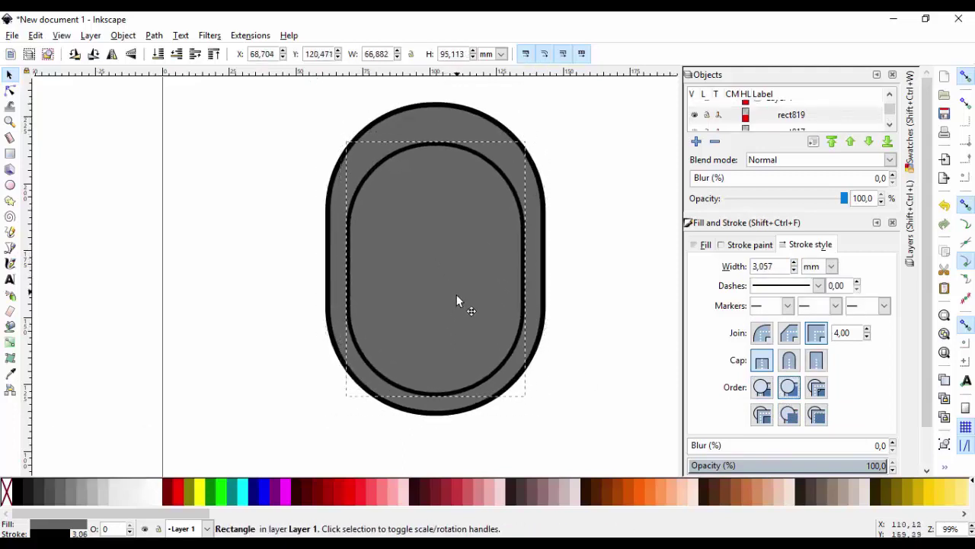
left_click_drag(457, 296, 456, 309)
left_click_drag(436, 418, 440, 424)
Step: Fill the inner face shape with the light peach colour ffccaa
left_click(749, 244)
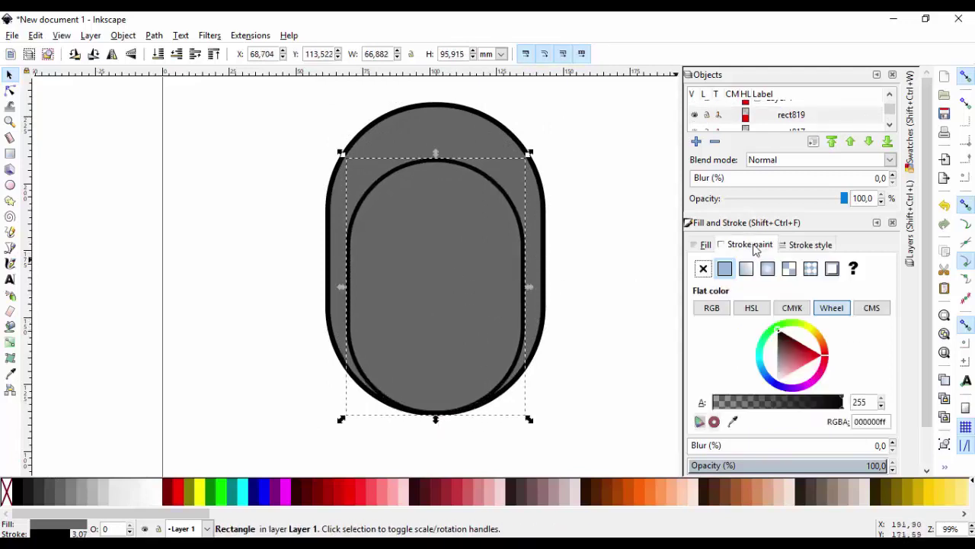
left_click(703, 245)
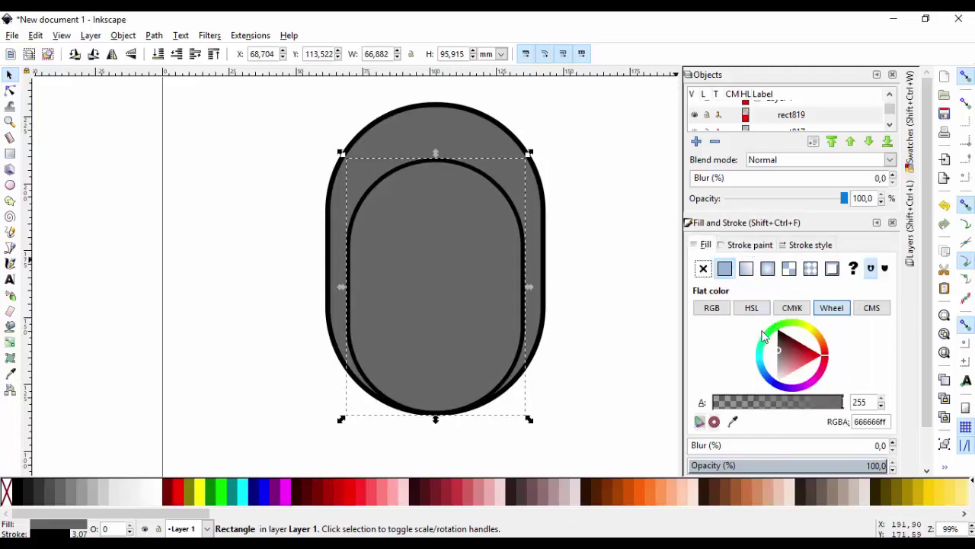
left_click(682, 490)
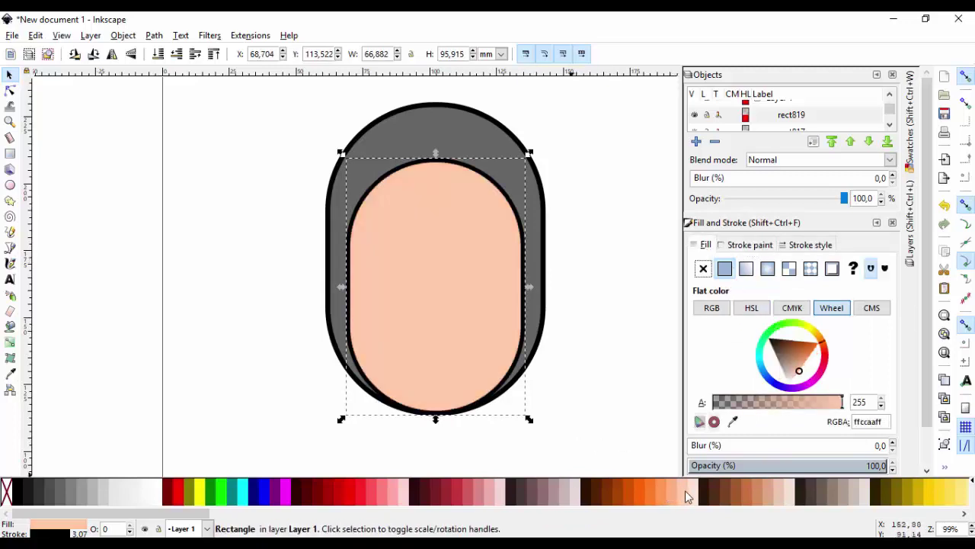
left_click(594, 340)
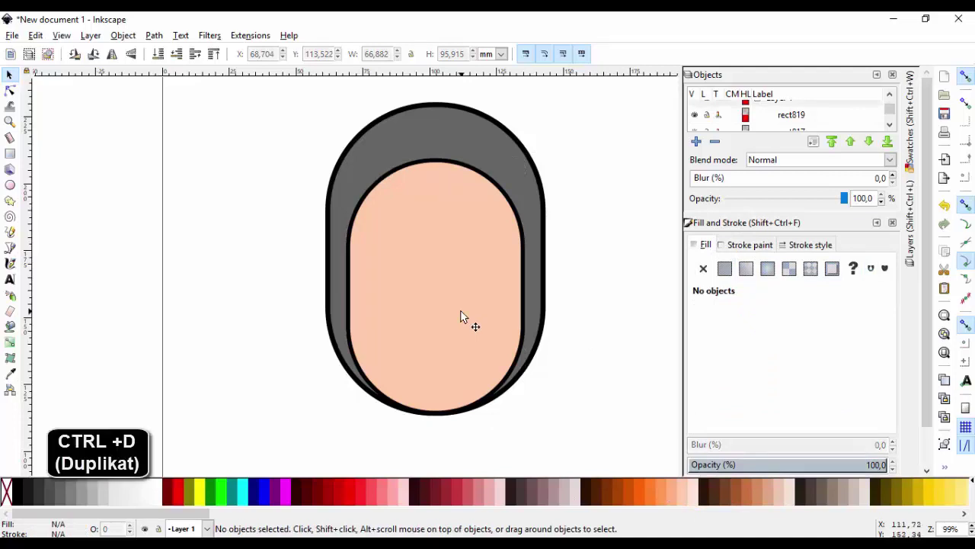
Step: Duplicate the peach face, move the copy up over the forehead and enlarge it to about 90 × 96 mm
left_click(463, 320, "ctrl")
key("ctrl+d")
left_click_drag(466, 352, 472, 212)
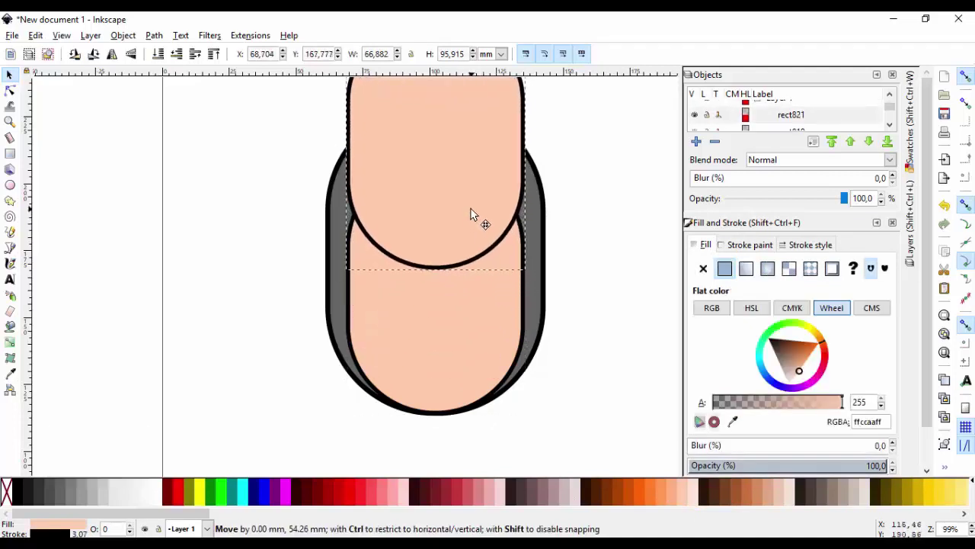
left_click_drag(529, 143, 557, 145)
left_click_drag(472, 245, 474, 213)
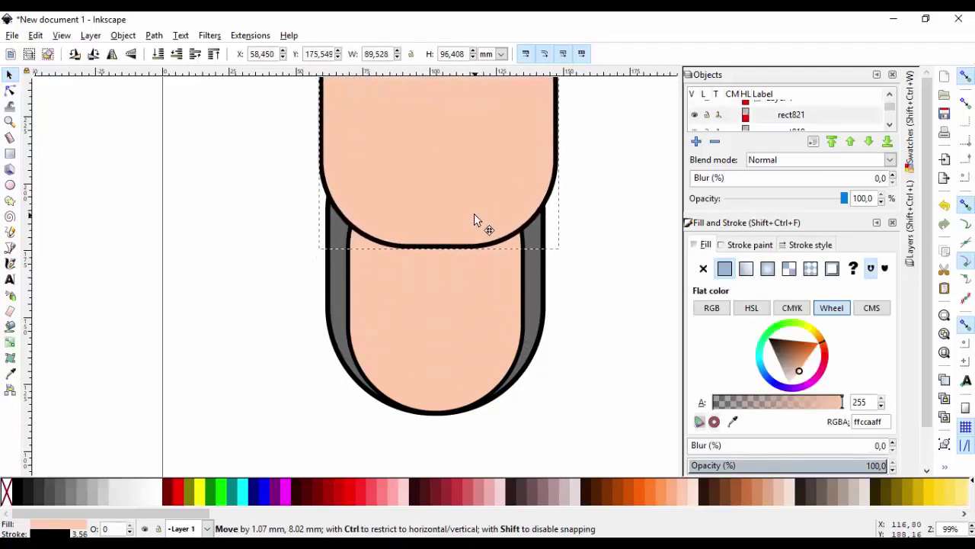
Step: Duplicate the original peach face and raise the copy above all other shapes
left_click(475, 325, "ctrl")
key("ctrl+d")
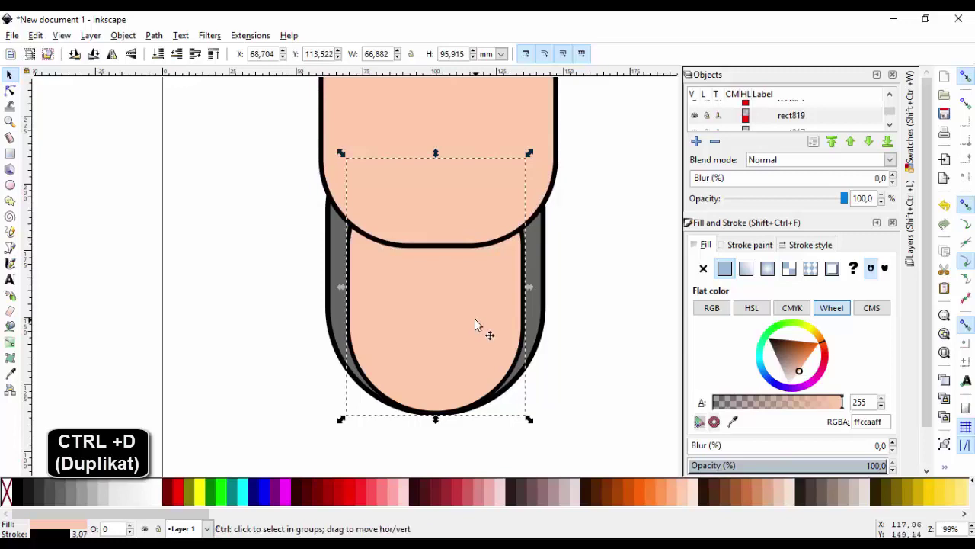
key("Home")
Step: Try an Exclusion between the copied face and the wide upper shape, and undo it
left_click(496, 135, "shift")
left_click(154, 35)
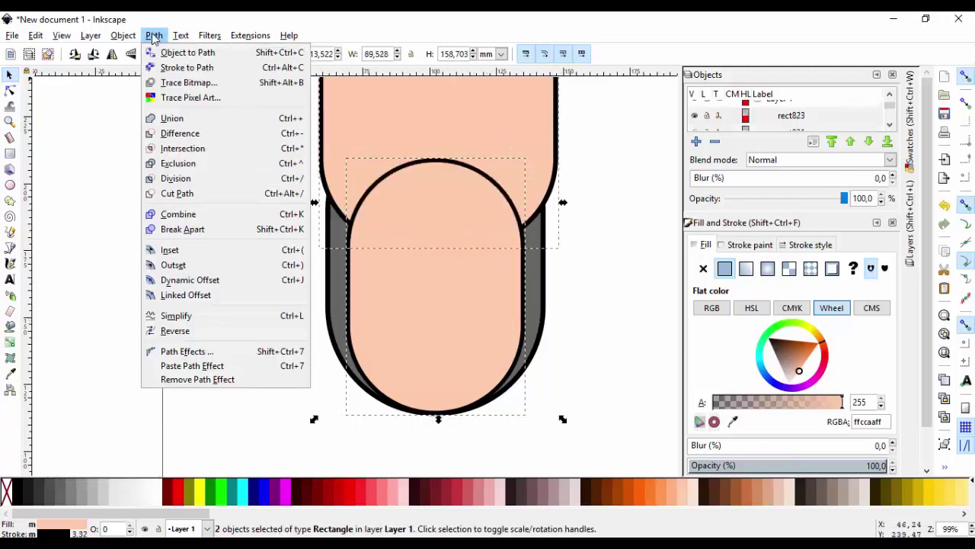
left_click(192, 163)
left_click(313, 281)
left_click_drag(339, 154, 225, 163)
key("ctrl+z")
key("ctrl+z")
Step: Divide the wide upper shape with the copied face and delete the piece lying outside the face
left_click(428, 209)
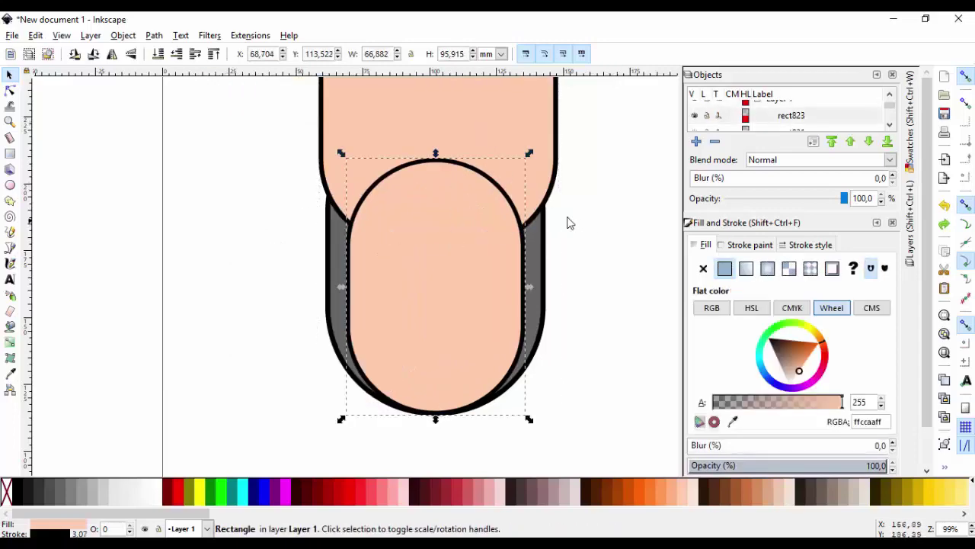
left_click(498, 119, "shift")
left_click(152, 36)
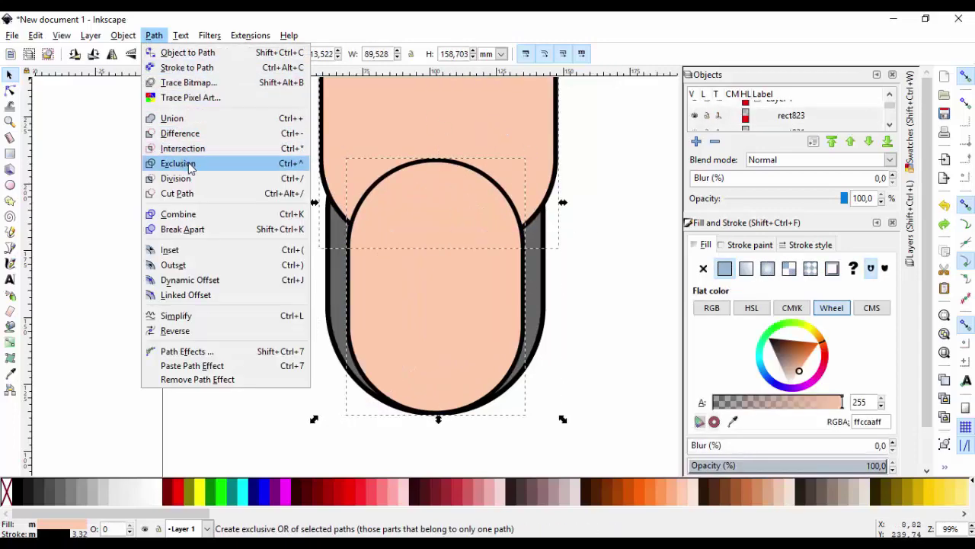
left_click(177, 179)
left_click_drag(415, 169, 140, 190)
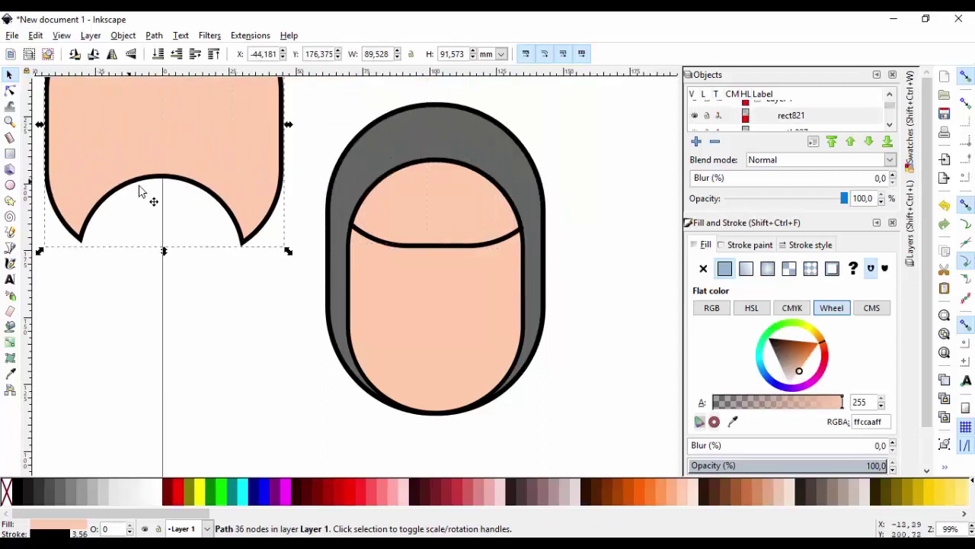
key("Delete")
Step: Fill the remaining forehead piece with the darker peach colour ffb380
left_click_drag(418, 231, 163, 276)
key("ctrl+z")
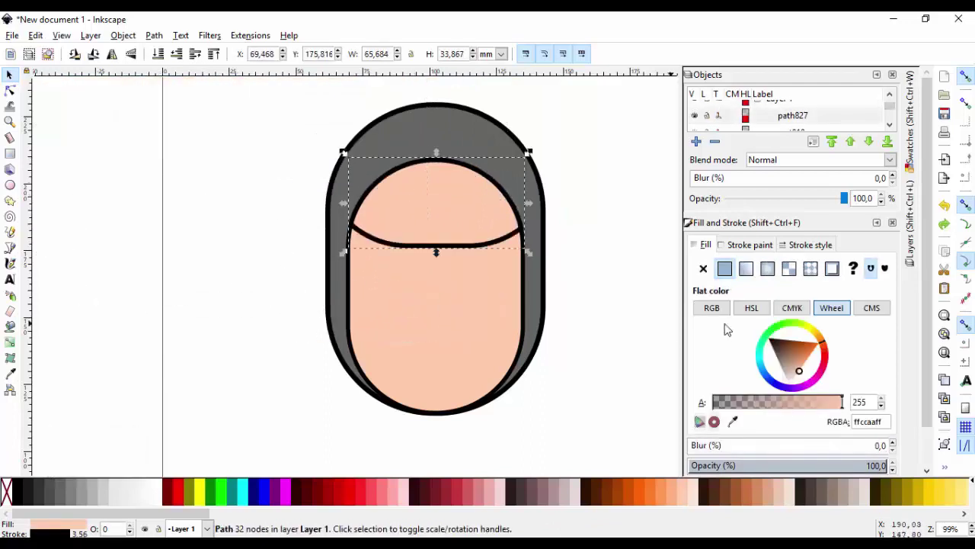
left_click(675, 490)
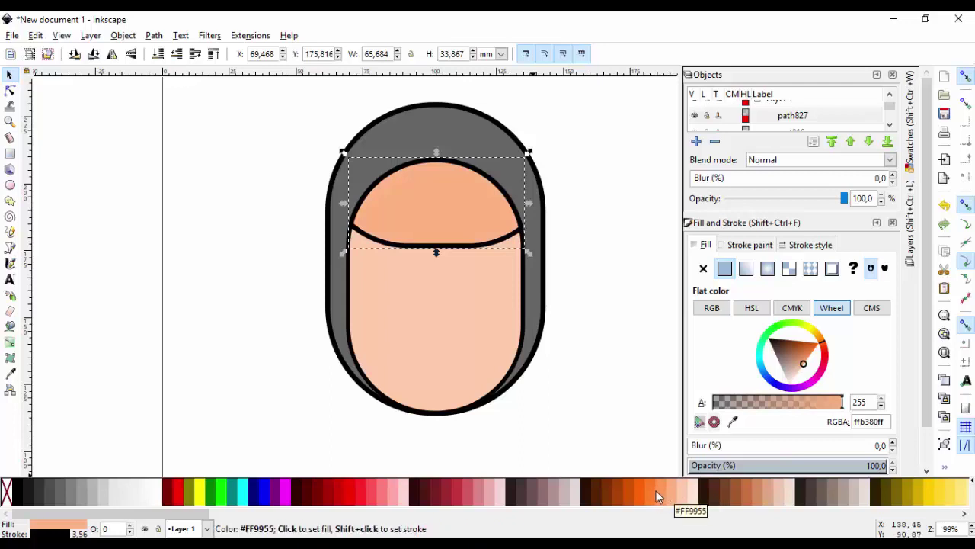
Step: Remove the stroke paint from all three shapes of the head
left_click_drag(304, 100, 618, 433)
left_click(750, 245)
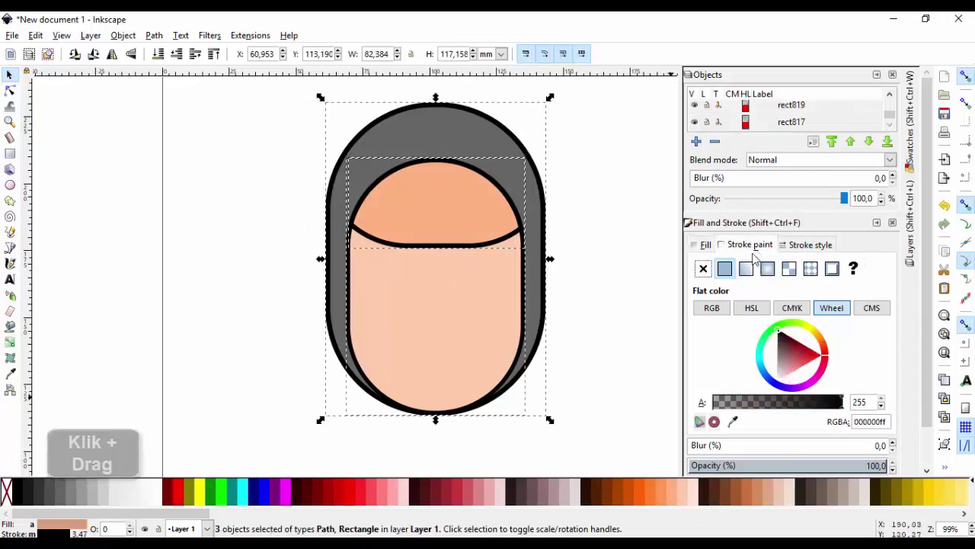
left_click(704, 268)
left_click(609, 280)
Step: Recolour the forehead piece dark brown
left_click(466, 228)
left_click(701, 245)
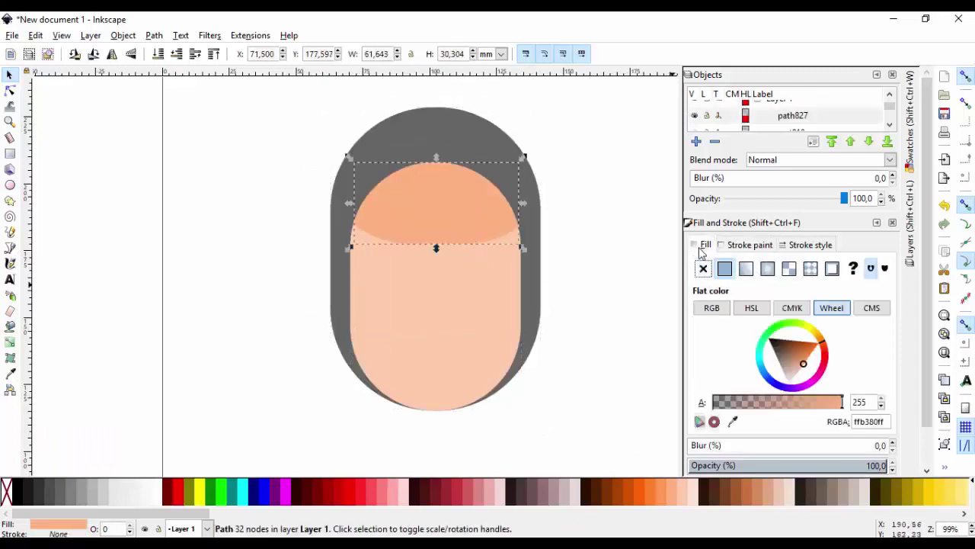
mouse_move(797, 359)
left_mouse_down()
mouse_move(804, 348)
mouse_move(790, 347)
left_mouse_up()
left_click(606, 267)
Step: Draw a small rounded bar about 12.3 × 4.3 mm on the left side of the face and fill it with 4e2928
scroll(466, 188, "up", 4)
scroll(451, 220, "down", 4)
scroll(435, 367, "up", 1)
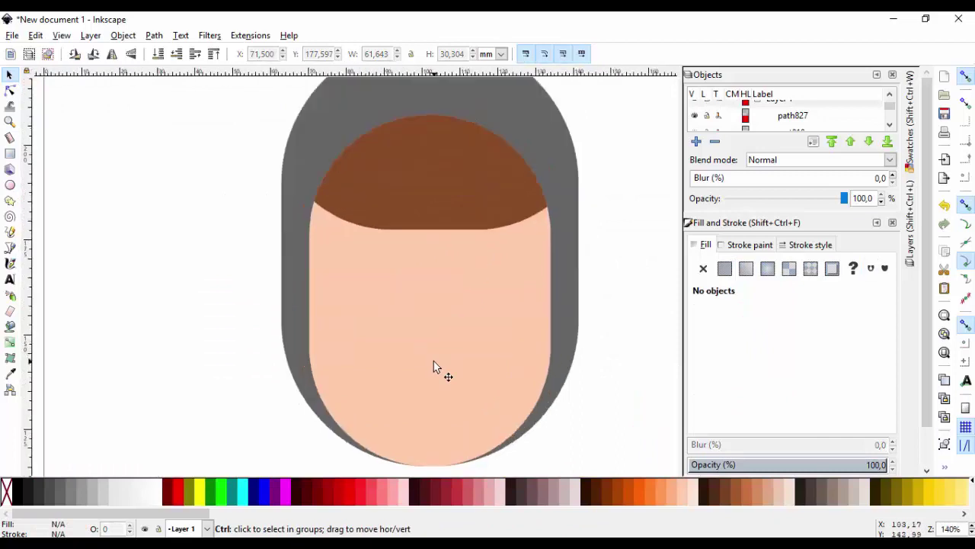
left_click(10, 153)
left_click_drag(333, 272, 383, 289)
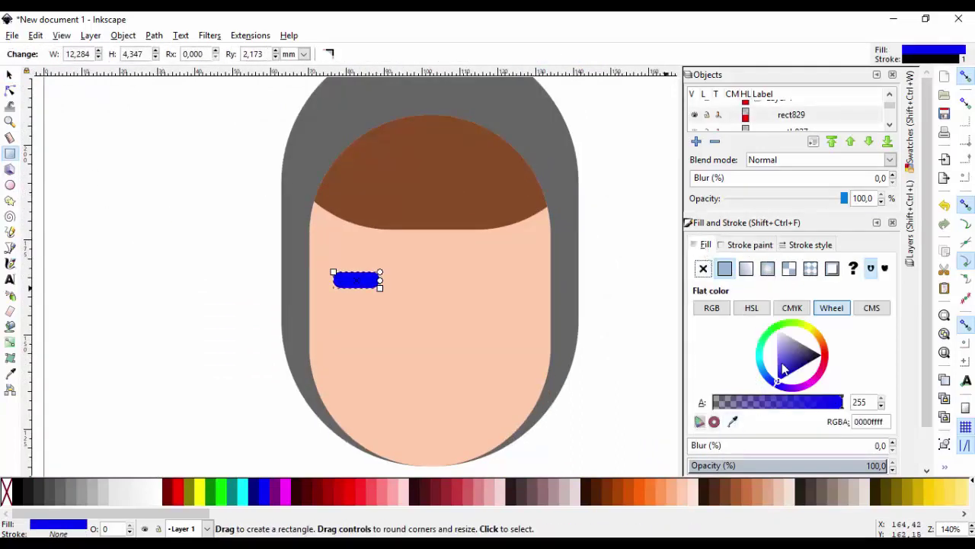
left_click(48, 492)
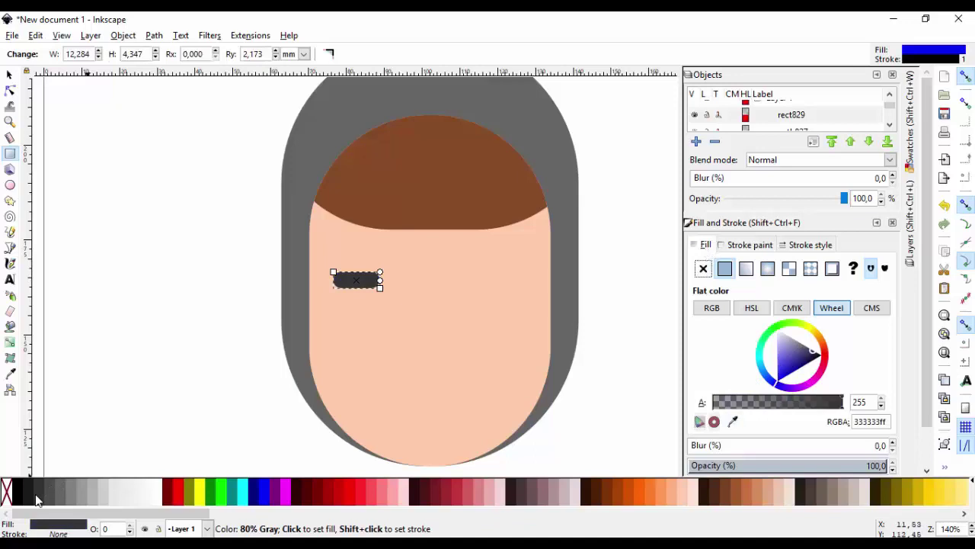
left_click(823, 362)
left_click(783, 341)
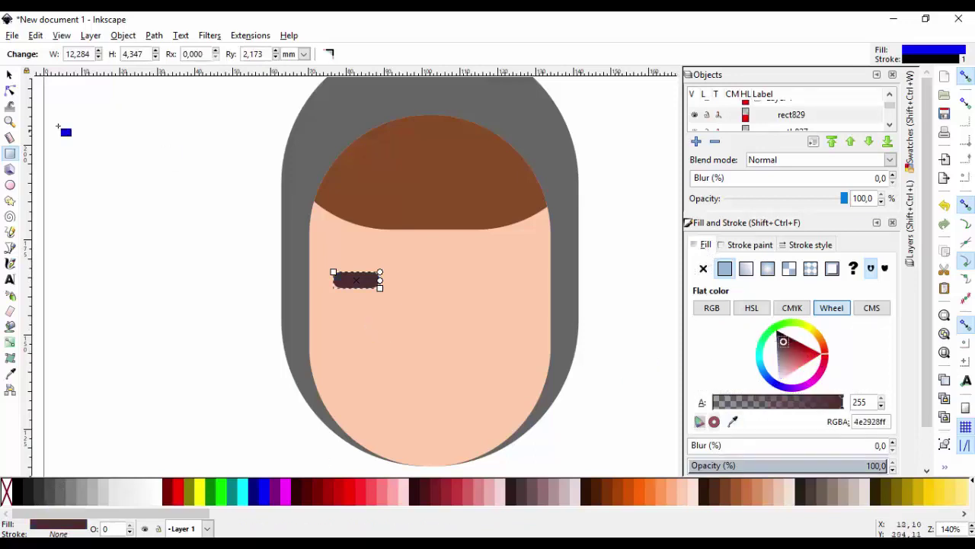
Step: Duplicate the dark bar and place the copy level with it on the right side of the face
key("ctrl+d")
key("s")
left_click_drag(362, 282, 492, 289)
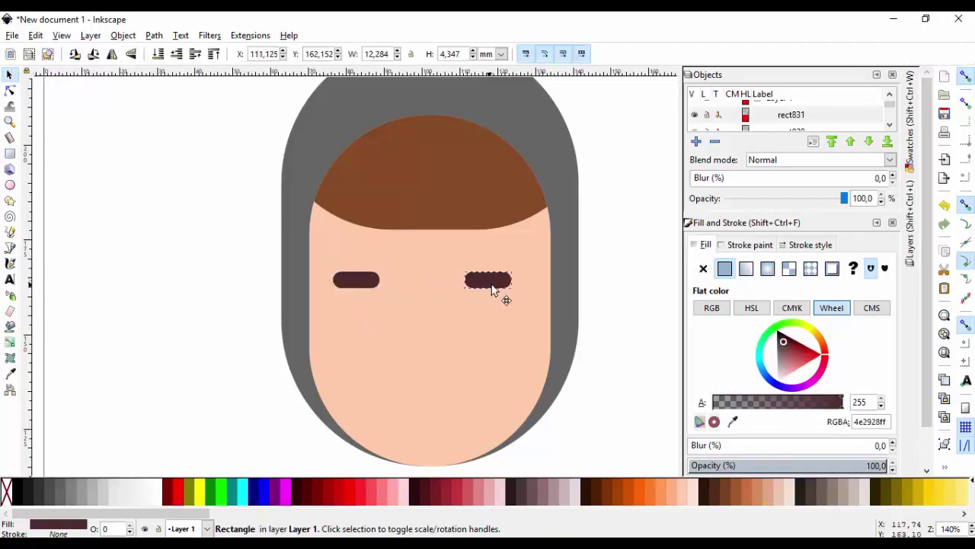
left_click(631, 227)
Step: Duplicate both dark bars together and place the copies just above them as eyebrows
scroll(453, 233, "up", 2)
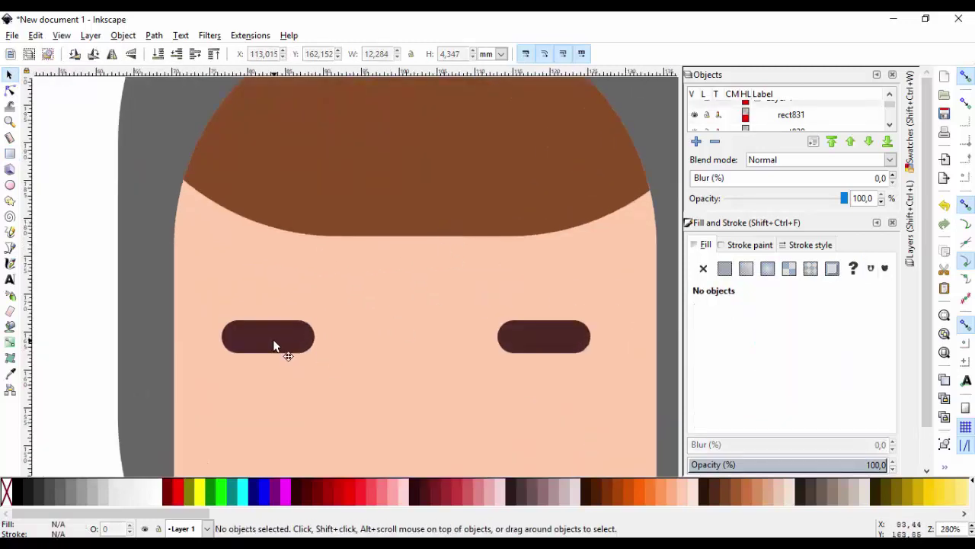
left_click(273, 339)
left_click(536, 337, "shift")
key("ctrl+d")
left_click_drag(527, 338, 519, 267)
Step: Duplicate the lower left bar, turn the copy upright and shape it into a pupil about 4.3 × 7.9 mm hanging below the bar
scroll(270, 333, "down", 3)
left_click(277, 229)
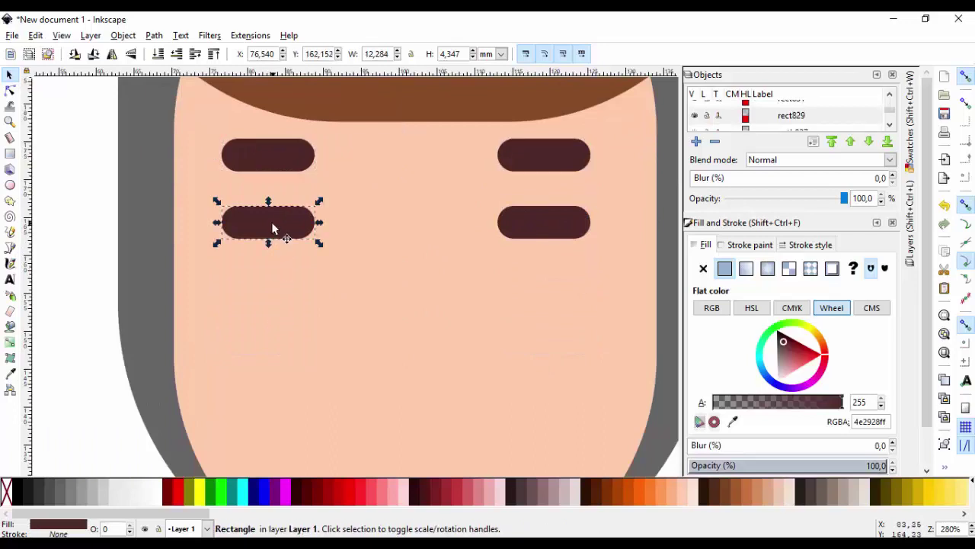
key("ctrl+d")
left_click(290, 228)
left_click_drag(319, 201, 290, 274)
left_click(267, 179)
Step: Duplicate the upright pupil and place the copy under the lower right bar
left_click_drag(269, 170, 548, 219)
key("ctrl+d")
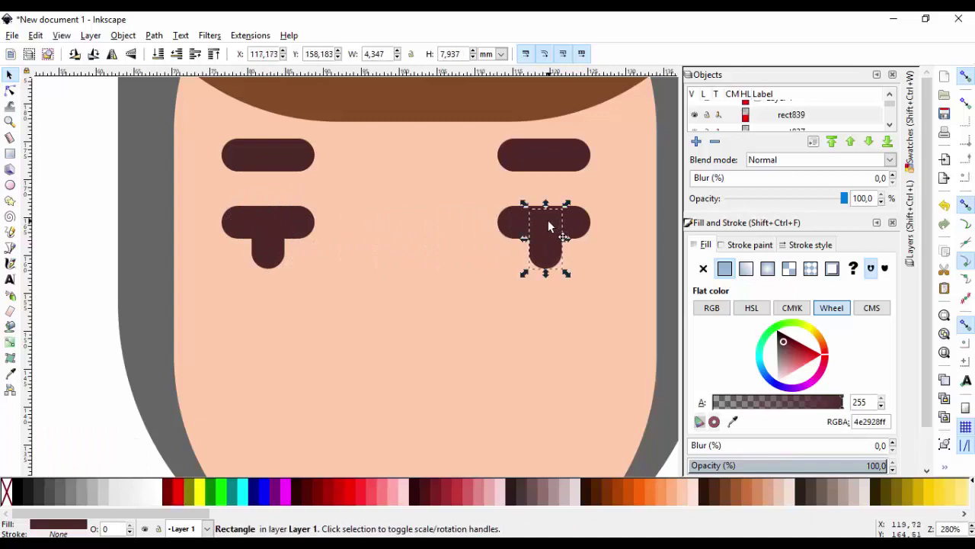
key("Escape")
Step: Duplicate the peach face, shrink the copy to about 23 × 33 mm and centre it on the lower face
scroll(271, 308, "down", 4)
scroll(271, 310, "up", 3)
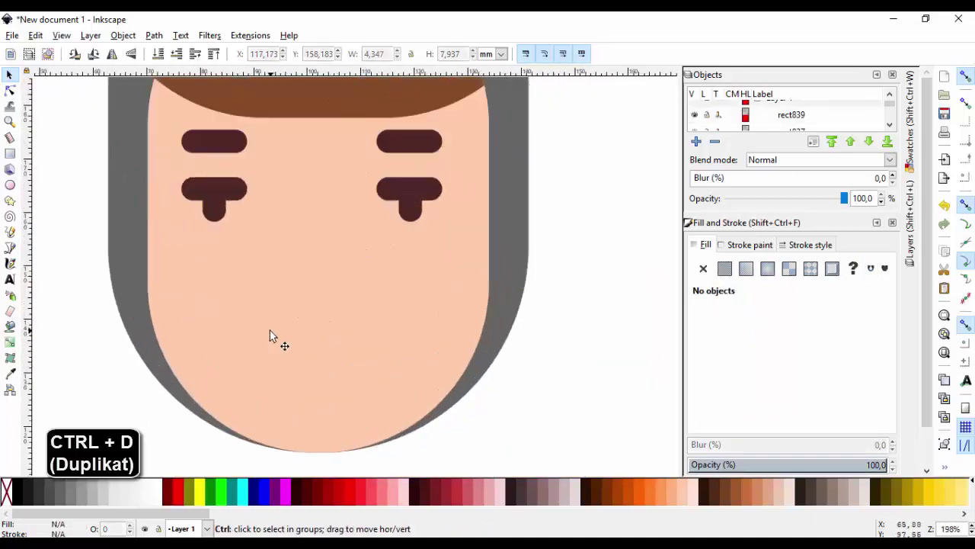
left_click(335, 276)
key("ctrl+d")
left_click_drag(493, 457, 381, 294)
left_click_drag(364, 251, 351, 363)
key("ctrl+z")
left_click_drag(321, 259, 323, 380)
Step: Fill the small central shape with 80% Gray and shorten it from above to about 25 mm high
left_click(116, 494)
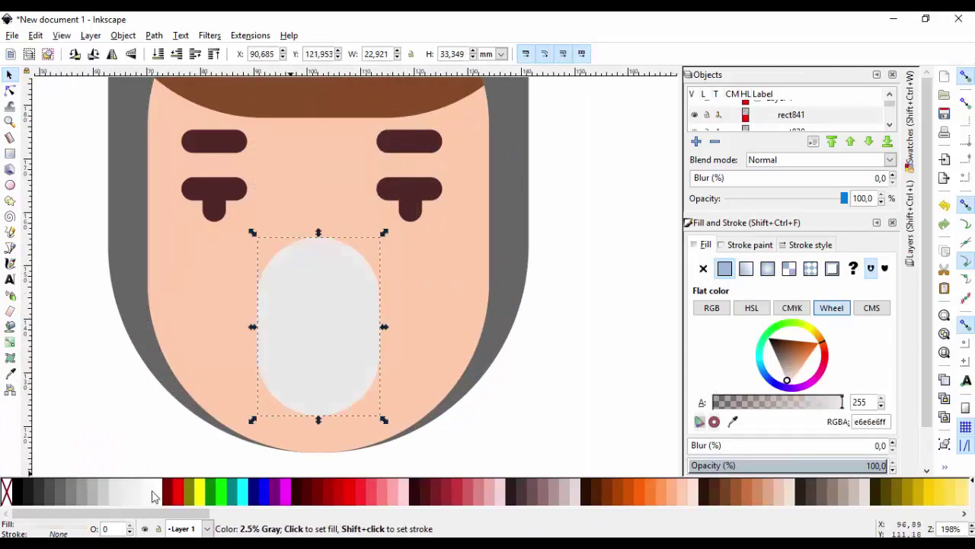
left_click(65, 488)
left_click(47, 488)
left_click(36, 488)
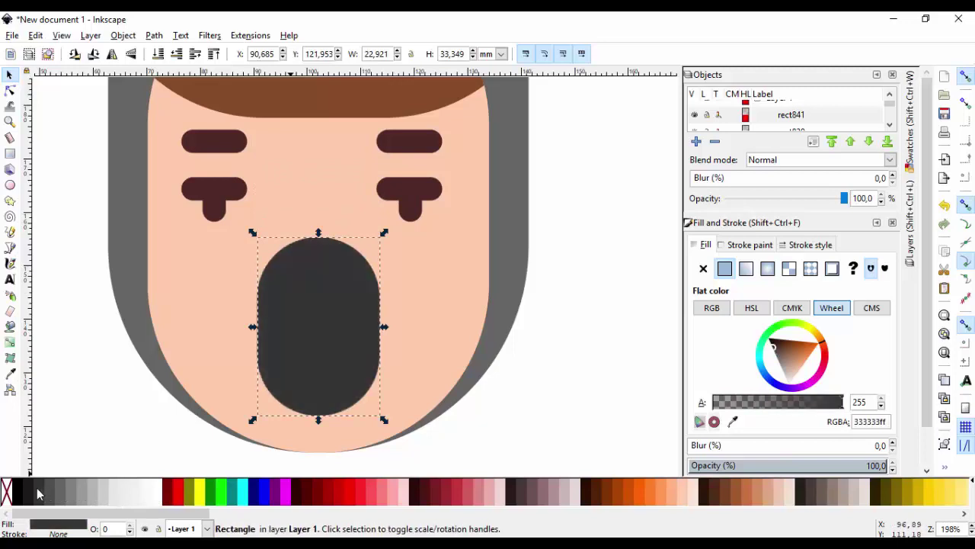
left_click_drag(317, 232, 307, 270)
Step: Duplicate the dark mouth shape twice, raise one copy to overlap the other, divide the two copies and delete the upper leftover piece
key("ctrl+d")
left_click_drag(323, 355, 333, 268)
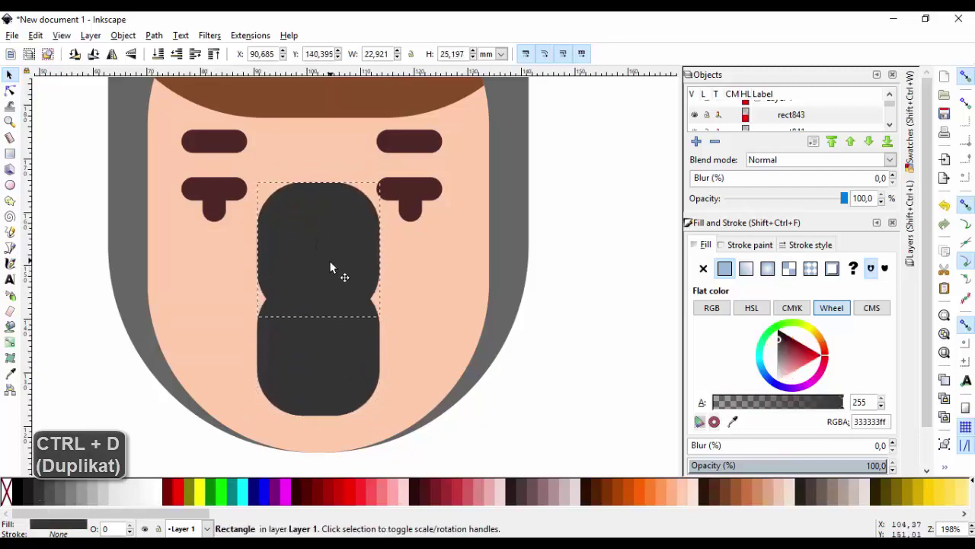
left_click(341, 355, "shift")
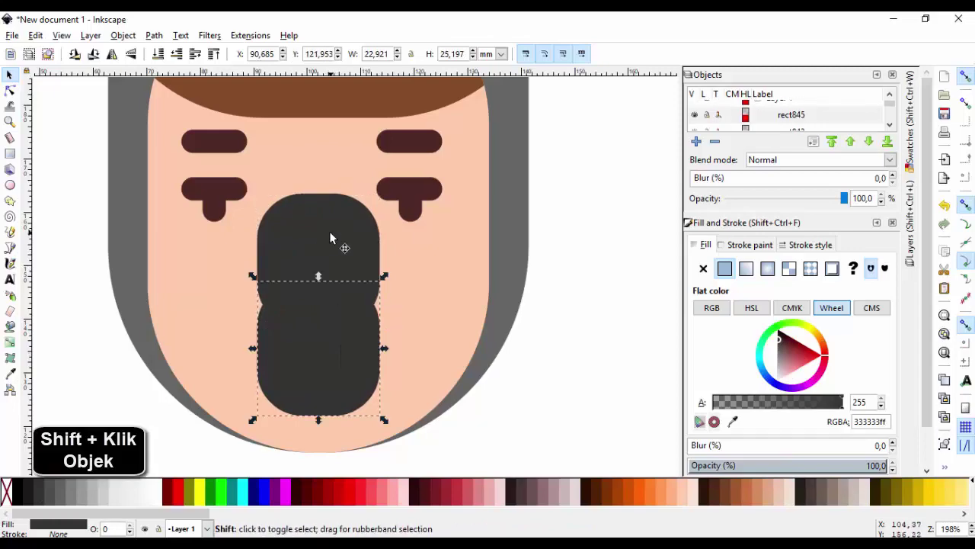
left_click(123, 35)
left_click(154, 35)
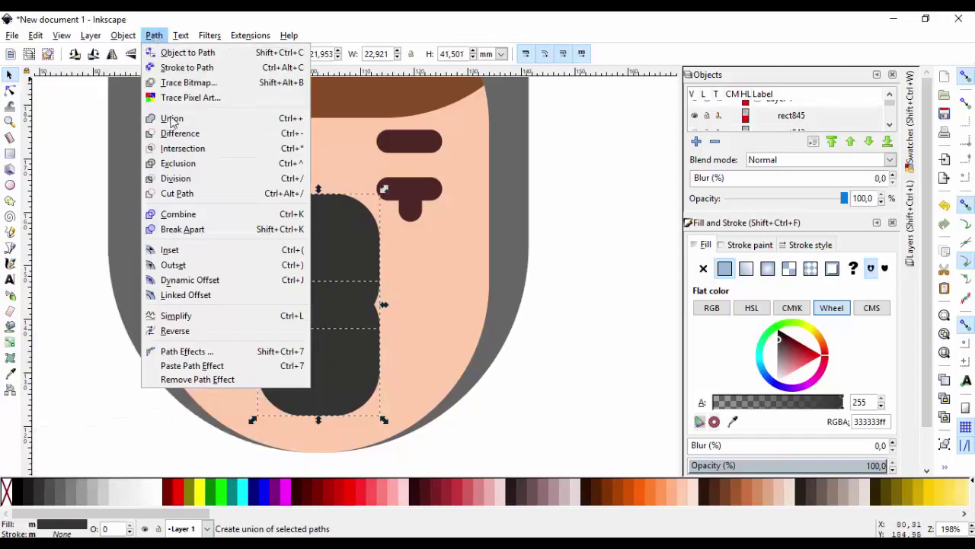
left_click(183, 178)
left_click_drag(321, 253, 458, 253)
key("Delete")
Step: Fill the overlap piece at the mouth's upper end with white, flatten it to about 5.2 mm high and widen it beyond the mouth's sides
left_click(293, 297)
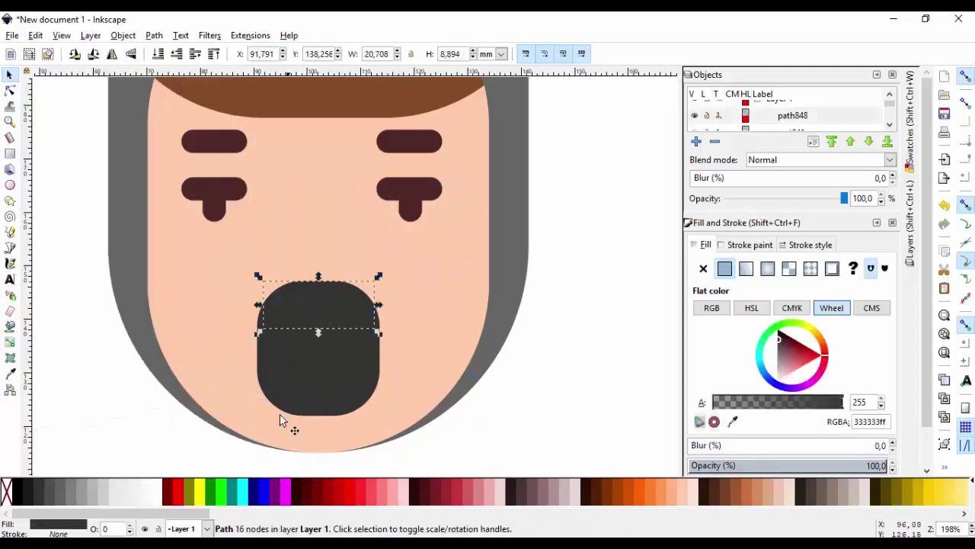
left_click(348, 494)
left_click(160, 493)
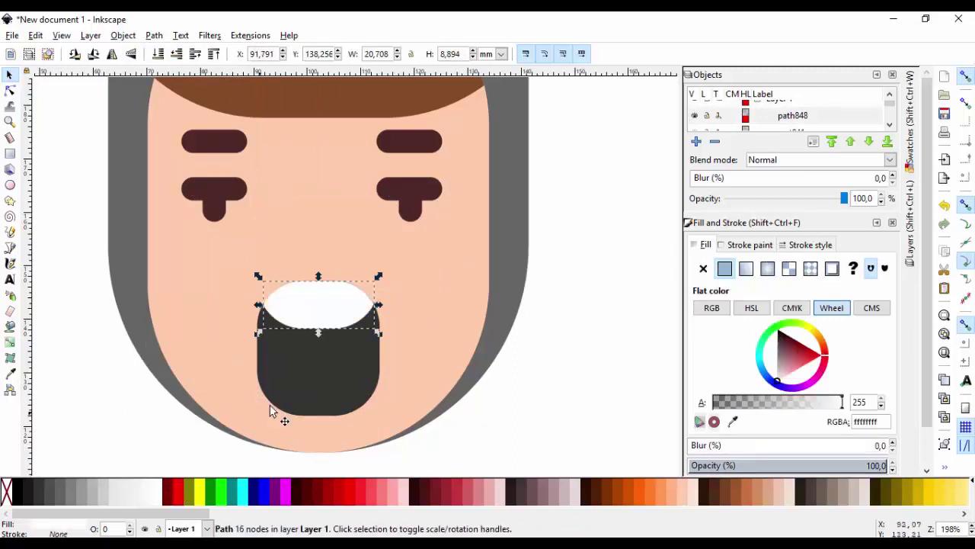
left_click_drag(325, 333, 315, 311)
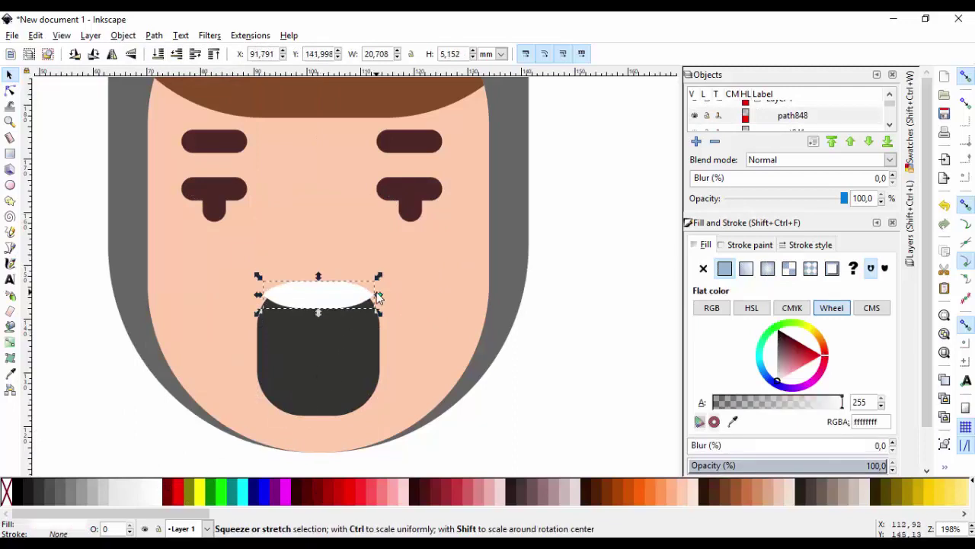
left_click_drag(377, 294, 399, 297)
Step: Trim the white teeth to the mouth outline by dividing them with a duplicate of the mouth and deleting both protruding ends
left_click(328, 348)
key("ctrl+d")
left_click_drag(329, 348, 328, 322)
left_click(381, 297, "shift")
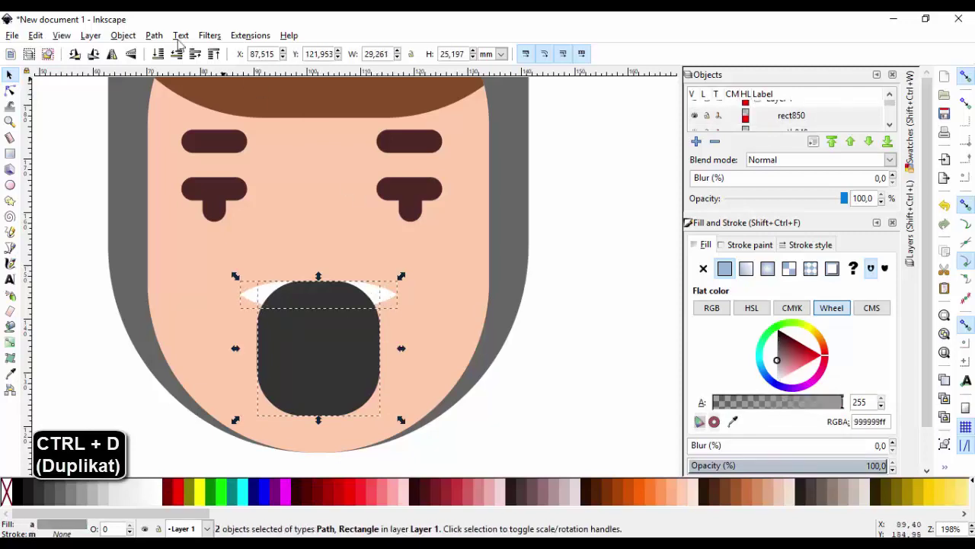
left_click(154, 35)
left_click(185, 179)
left_click(592, 185)
left_click_drag(385, 294, 526, 280)
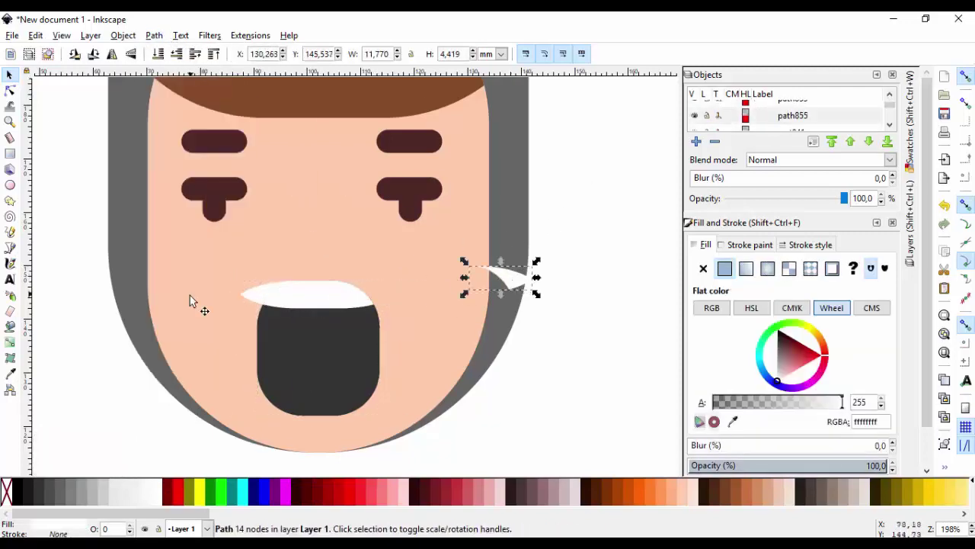
left_click_drag(251, 292, 594, 251)
left_click(508, 276, "shift")
key("Delete")
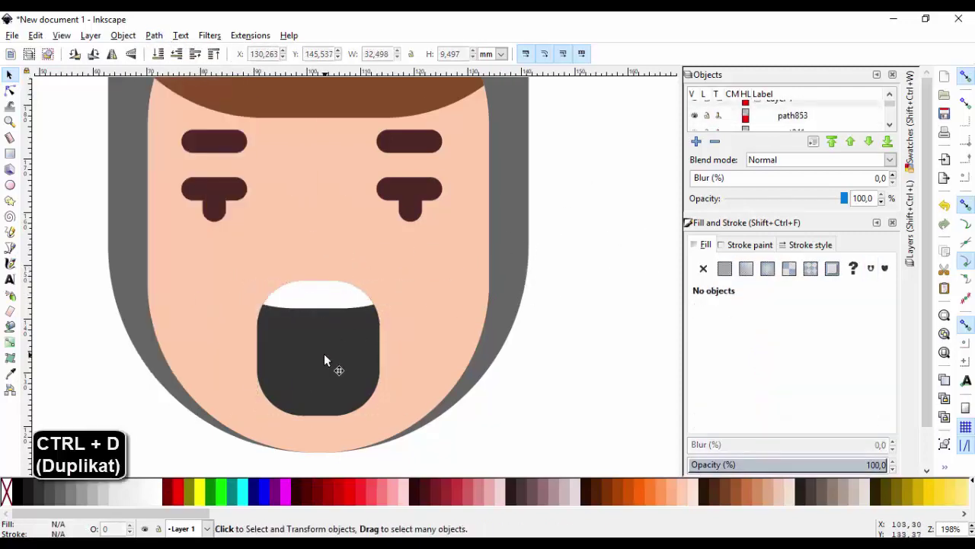
Step: Duplicate the mouth, shift the copy down, stretch it to about 28 mm high and fill it with light red ff5555ff
left_click(323, 355)
key("ctrl+d")
left_click_drag(320, 354, 336, 416)
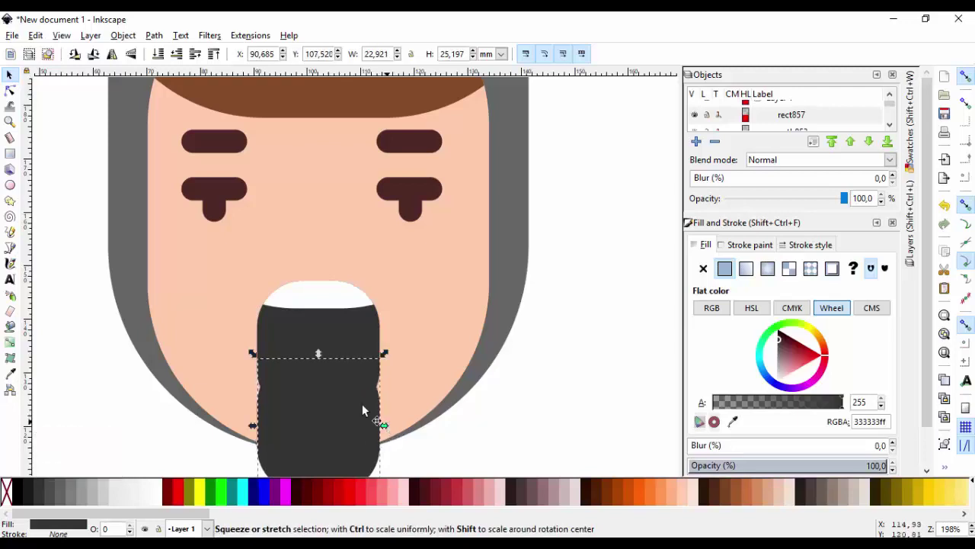
left_click_drag(318, 355, 319, 337)
left_click(180, 488)
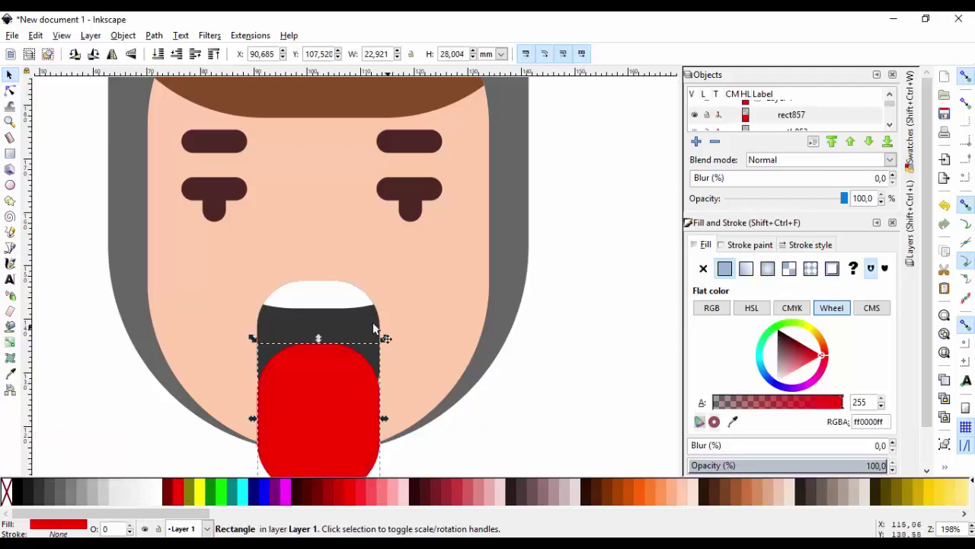
left_click(383, 494)
left_click(374, 494)
scroll(354, 465, "down", 2)
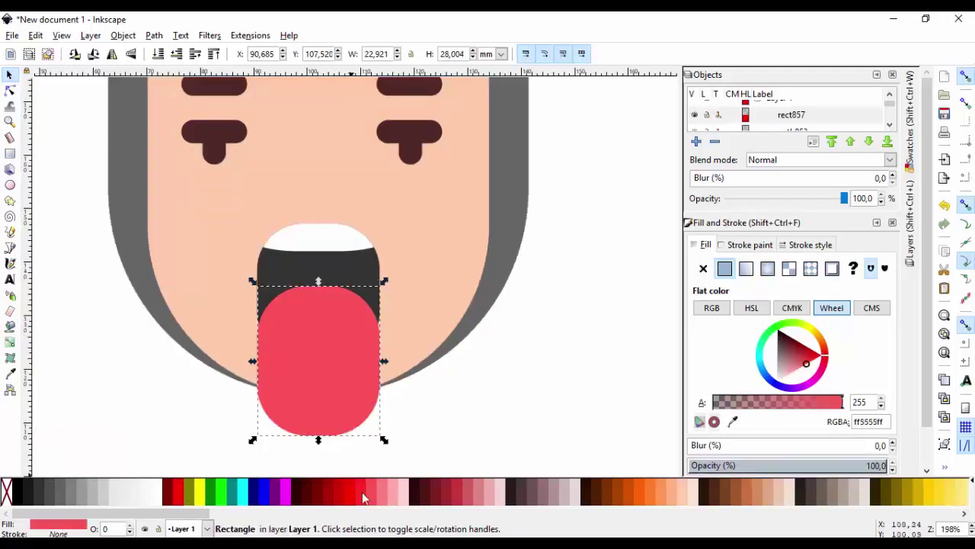
left_click(360, 496)
left_click(371, 494)
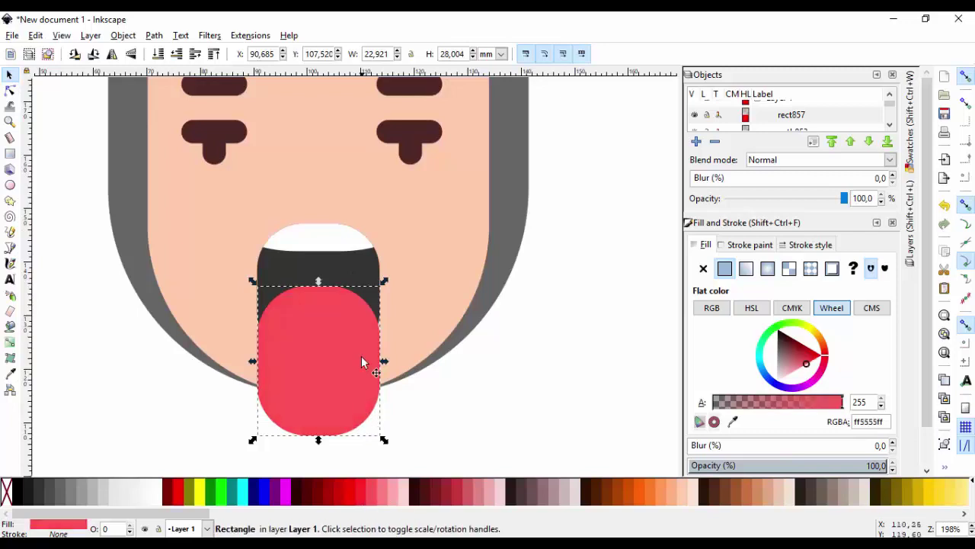
Step: Cut the red tongue shape with a duplicate of the mouth using Division and delete the part below the mouth
left_click(355, 273)
key("ctrl+d")
left_click(341, 390, "shift")
left_click(154, 35)
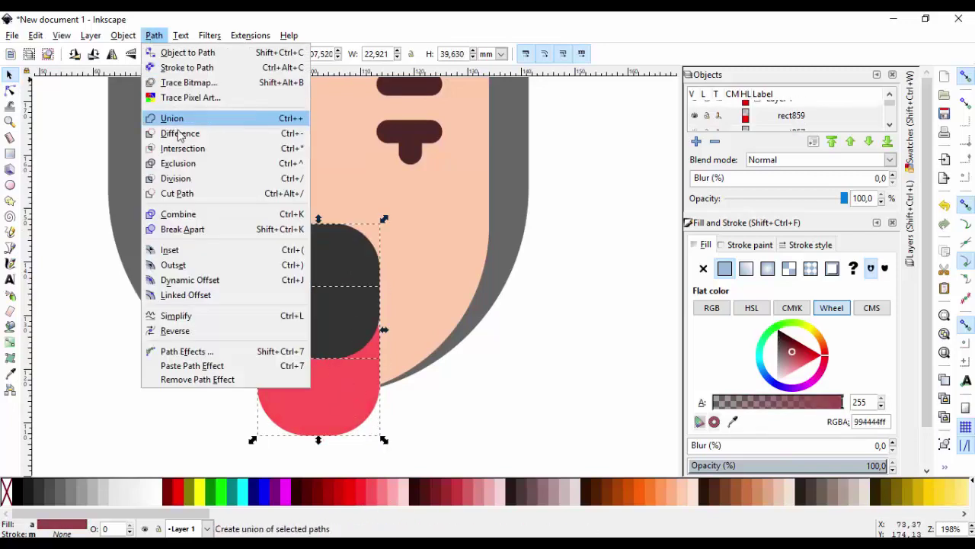
left_click(177, 180)
key("Escape")
left_click_drag(341, 404, 505, 372)
key("Delete")
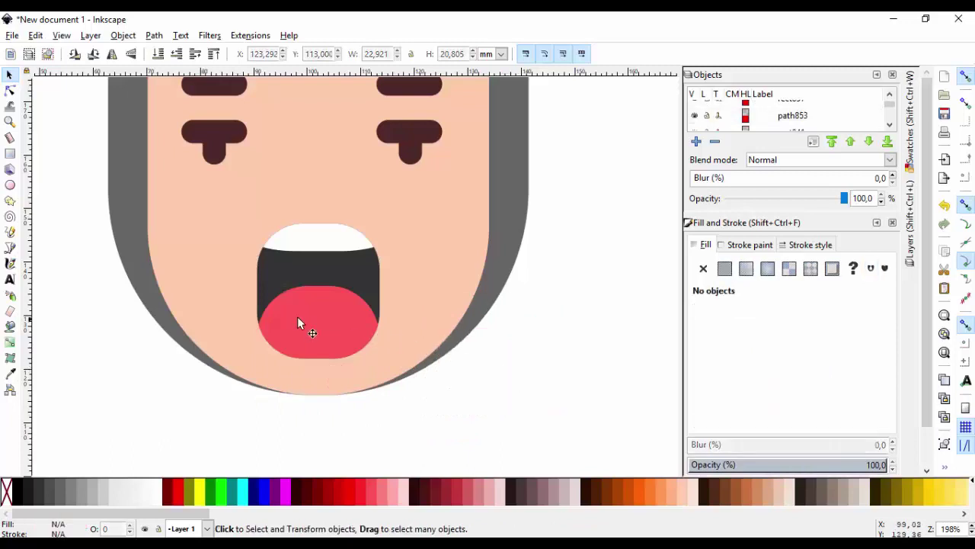
Step: Darken the brown hair's fill to 311b0eff
scroll(300, 322, "down", 4)
scroll(301, 330, "up", 2)
scroll(301, 330, "down", 1)
left_click(293, 199)
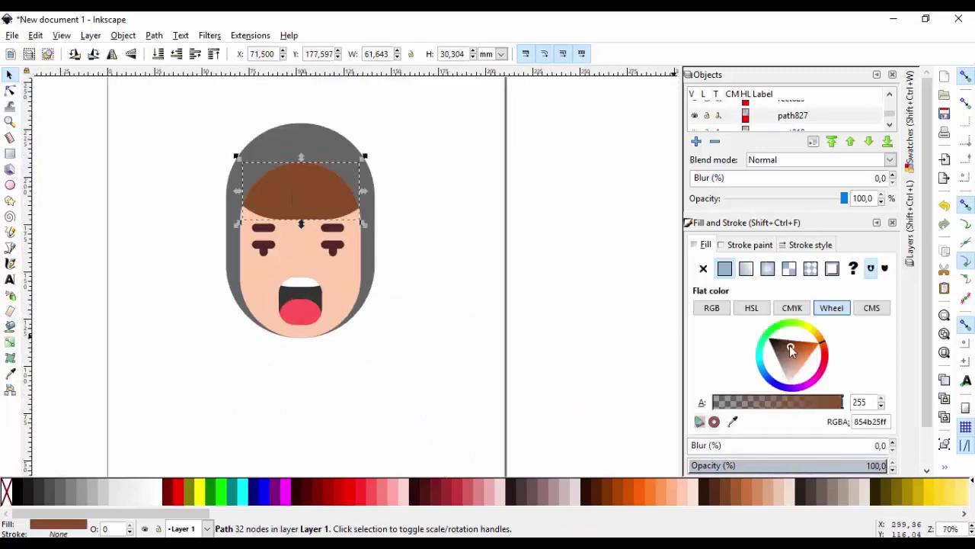
left_click_drag(791, 349, 777, 341)
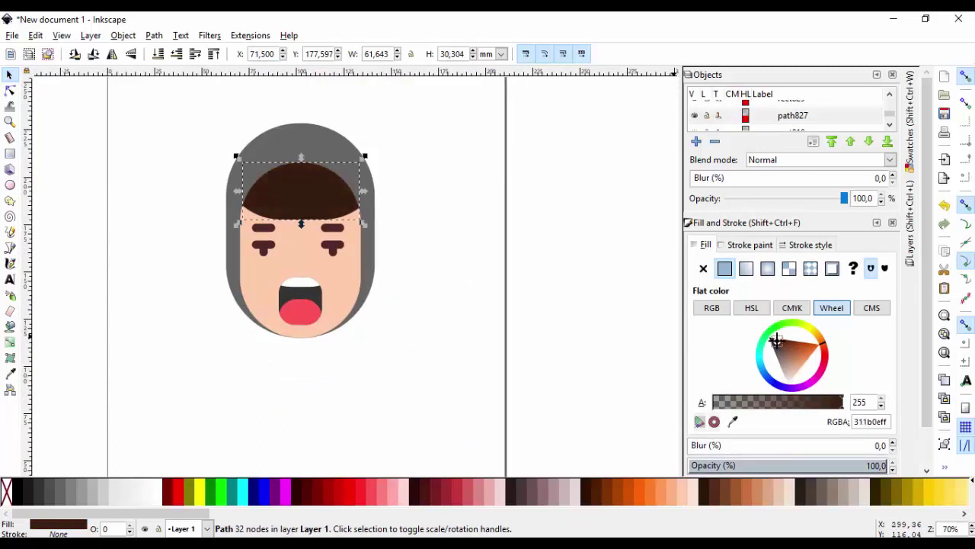
left_click(445, 235)
Step: Fill the hair with the dark colour picked from an eyebrow
scroll(297, 178, "up", 4)
left_click(283, 222)
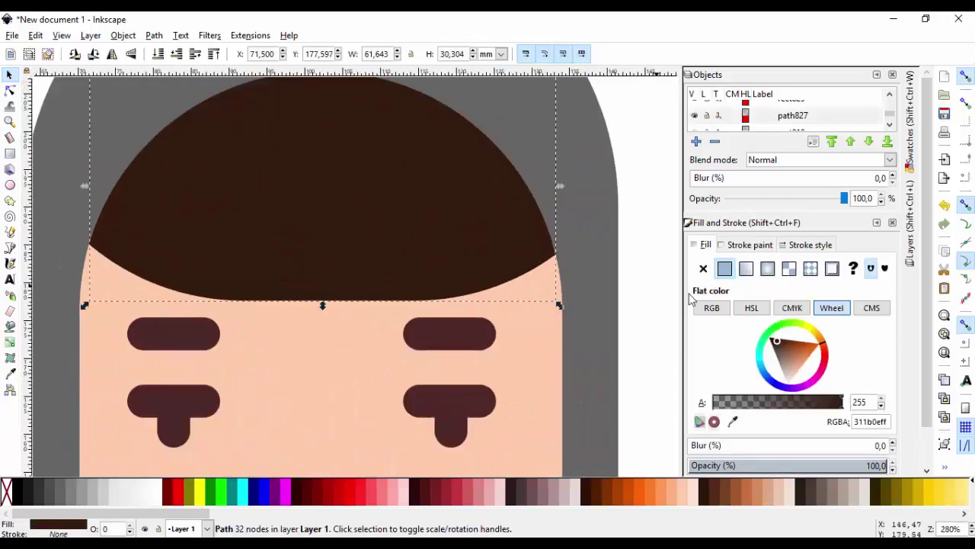
left_click(733, 421)
left_click(480, 340)
Step: Recolour the grey outer head shape dark purple, 53354aff
scroll(457, 328, "down", 3)
key("Escape")
key("Tab")
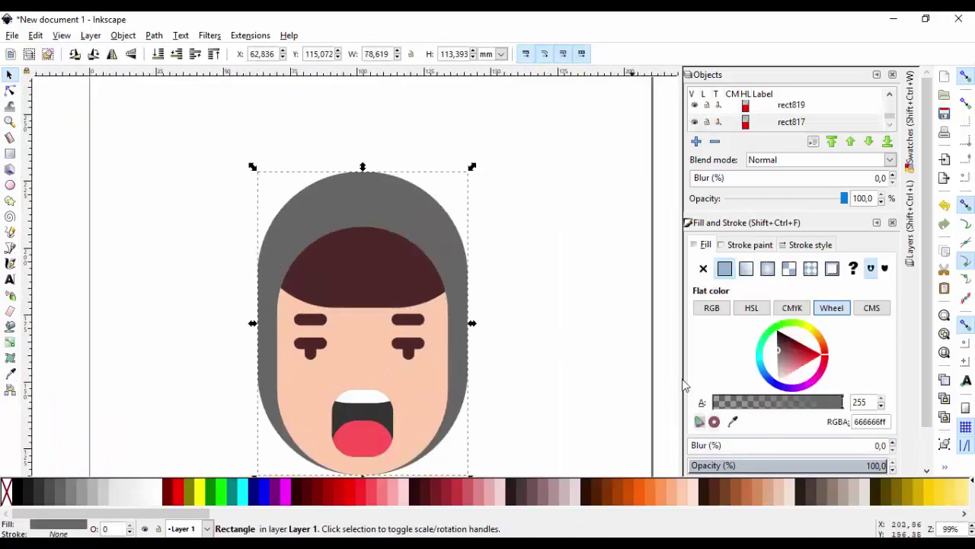
left_click(817, 383)
left_click_drag(790, 359, 794, 340)
left_click(546, 298)
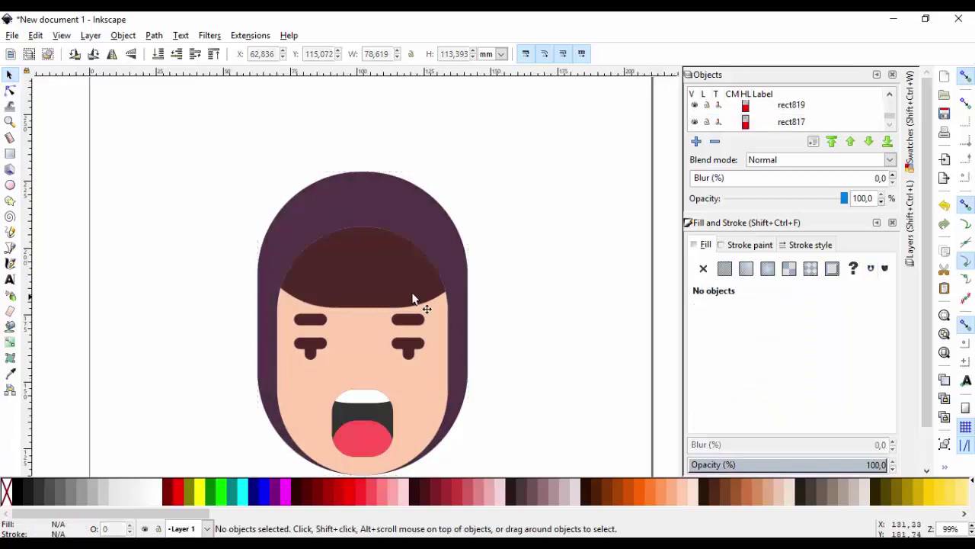
scroll(389, 304, "down", 2)
scroll(359, 370, "up", 1)
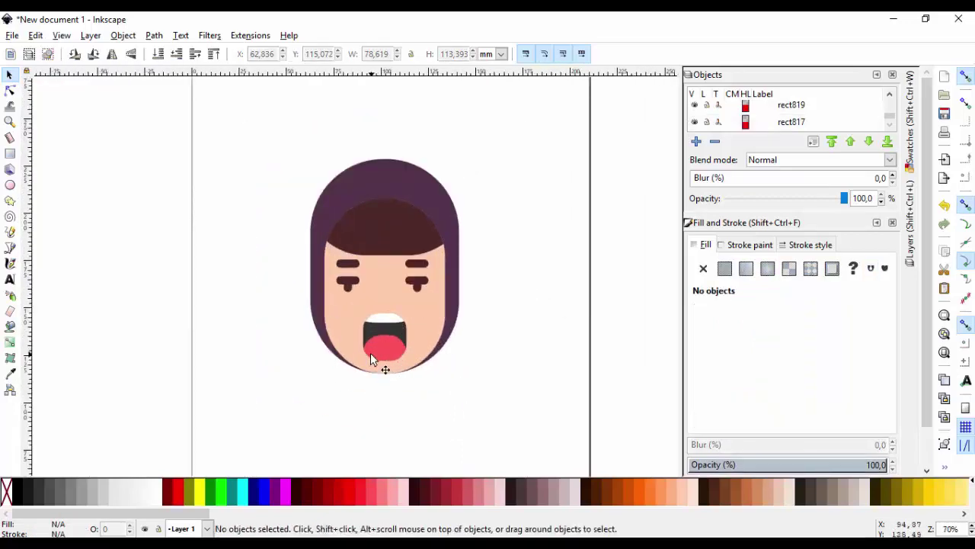
Step: Fill the outer head shape with dark red, 722623ff
left_click(416, 197)
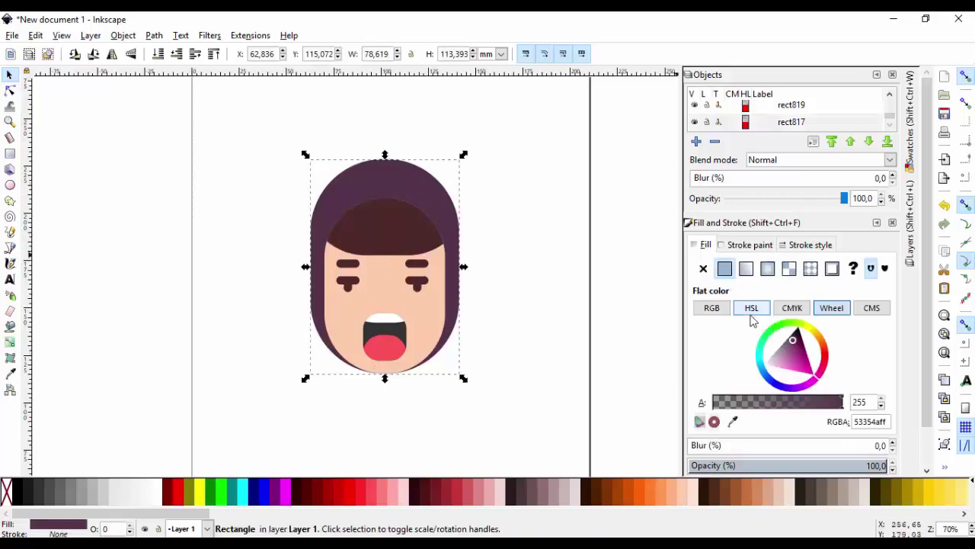
left_click(792, 345)
left_click(824, 353)
left_click(790, 344)
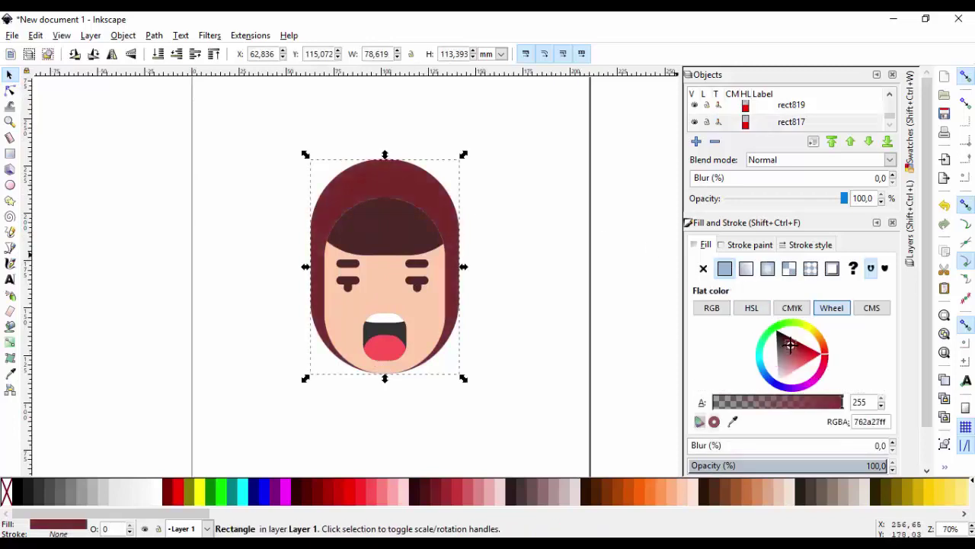
key("Escape")
Step: Move the dark red outer shape straight down about 5 mm so that it also frames the chin
scroll(377, 196, "up", 2)
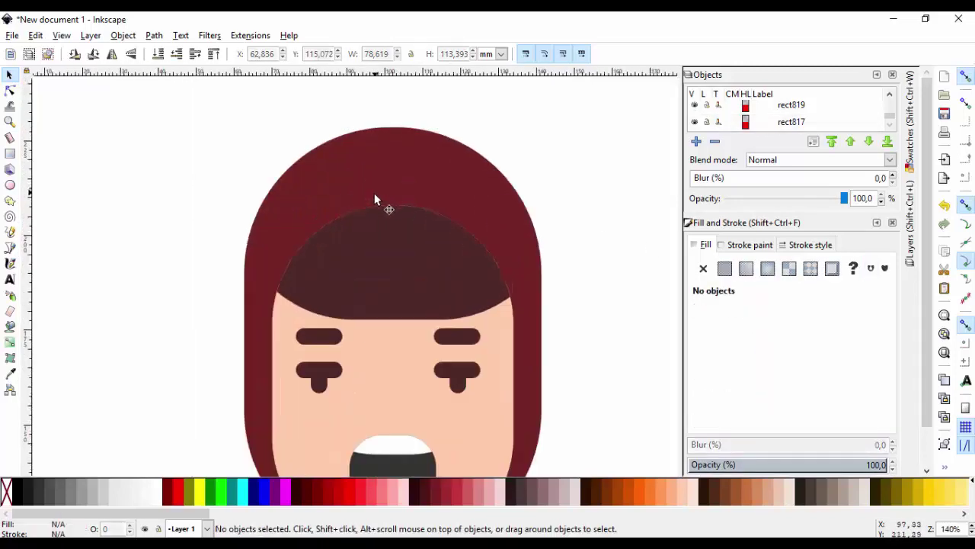
scroll(414, 233, "down", 1)
left_click(485, 142)
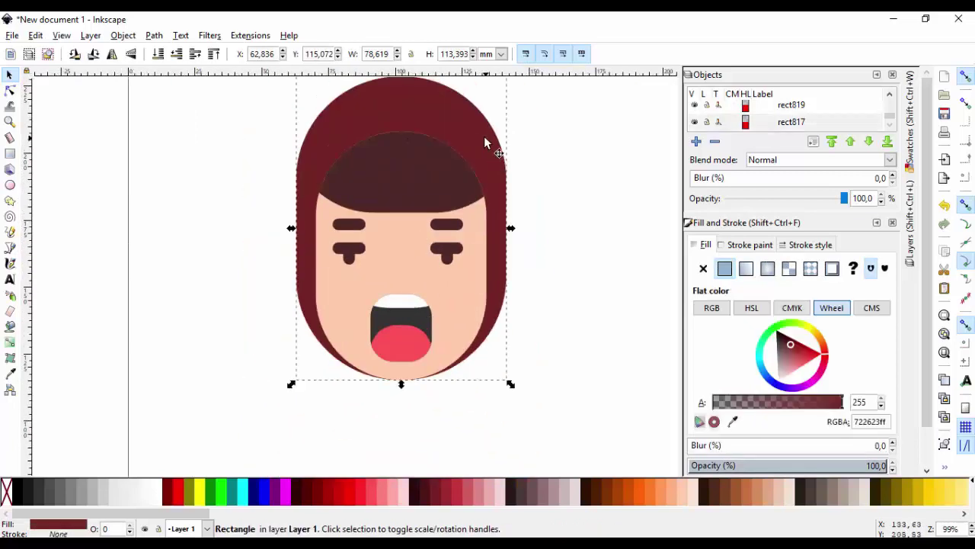
left_click_drag(485, 143, 486, 156)
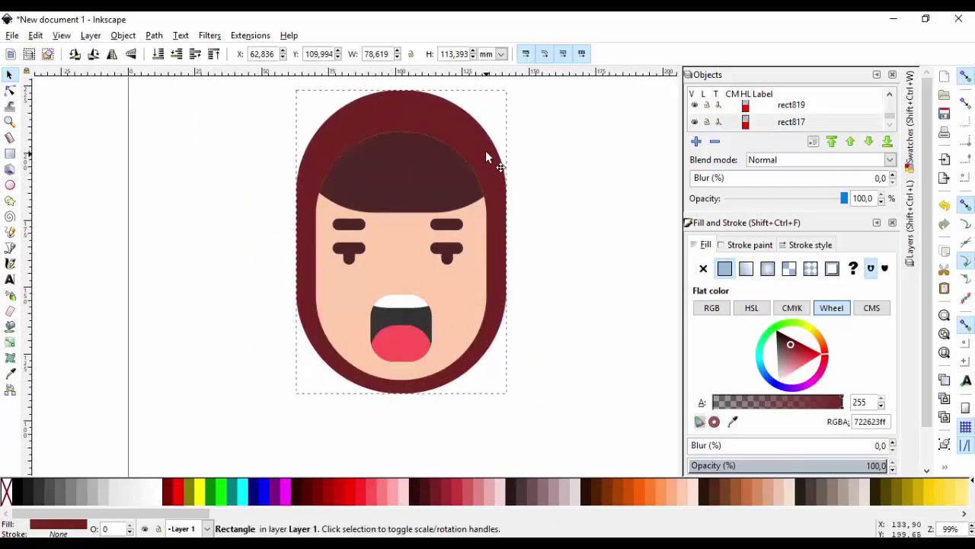
Step: Duplicate the outer shape, bring the copy to the front and shrink it to about 32 × 14 mm above the hair
key("ctrl+d")
key("Home")
left_click_drag(401, 395, 411, 150)
left_click_drag(514, 115, 451, 115)
left_click_drag(401, 80, 400, 91)
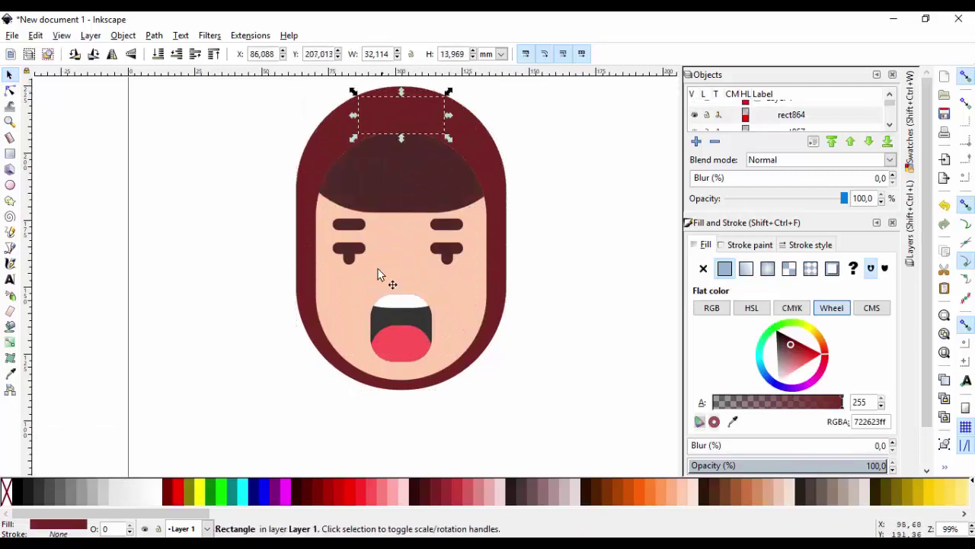
Step: Fill the small shape above the hair with the face's peach colour and shrink it to about 23 × 11 mm
left_click(731, 421)
left_click(453, 320)
left_click_drag(401, 139, 436, 115)
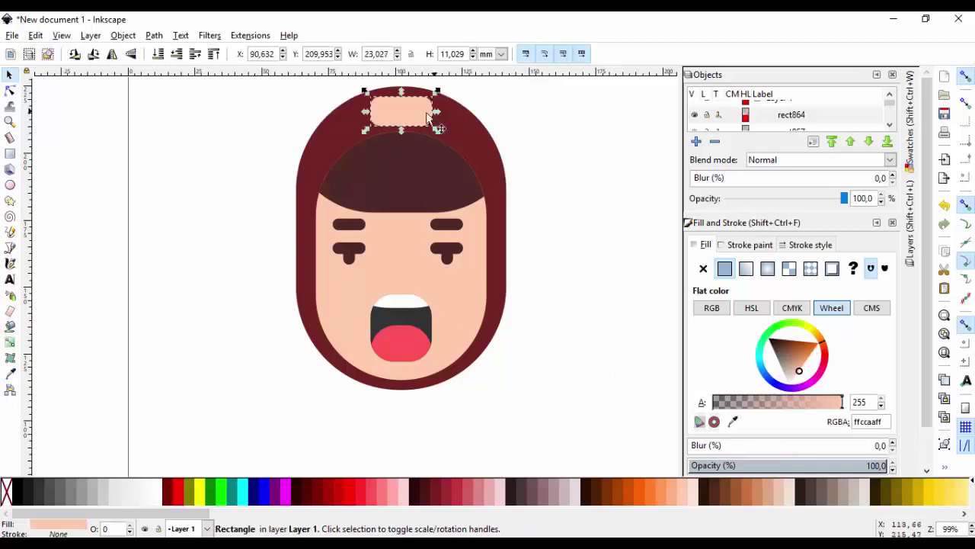
Step: Adjust the corner radii of the small peach shape so that its ends are fully rounded
left_click(12, 155)
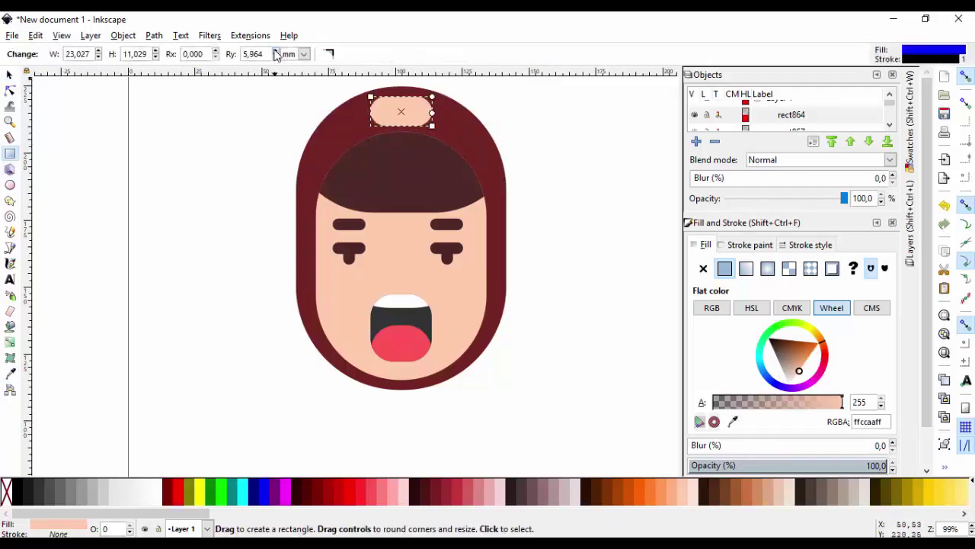
scroll(444, 128, "up", 3)
left_click(10, 75)
Step: Duplicate the peach shape, fill the copy with the outer shape's dark red and shrink it to about 8.3 × 3.3 mm near the peach shape's upper edge
scroll(409, 199, "up", 3)
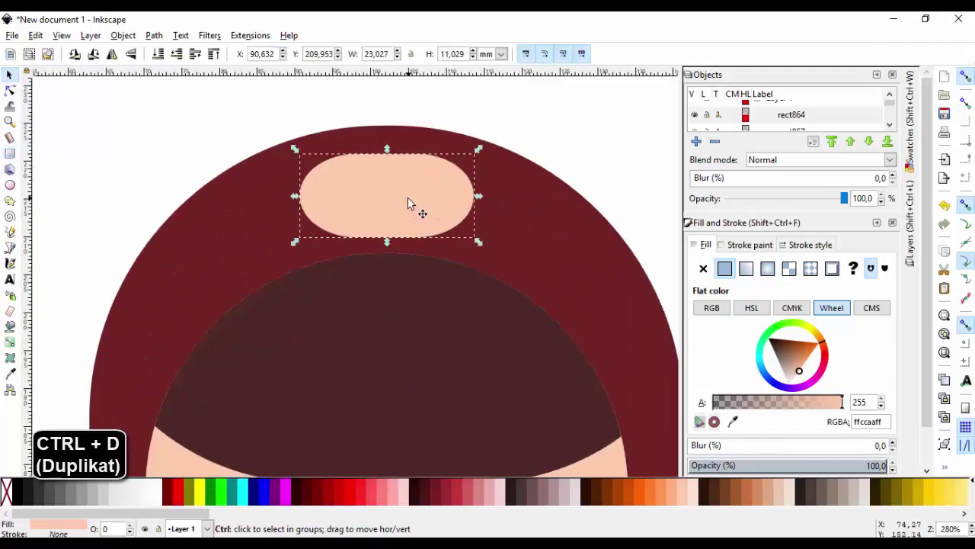
key("ctrl+d")
left_click_drag(479, 243, 410, 152, "ctrl+shift")
left_click(420, 158)
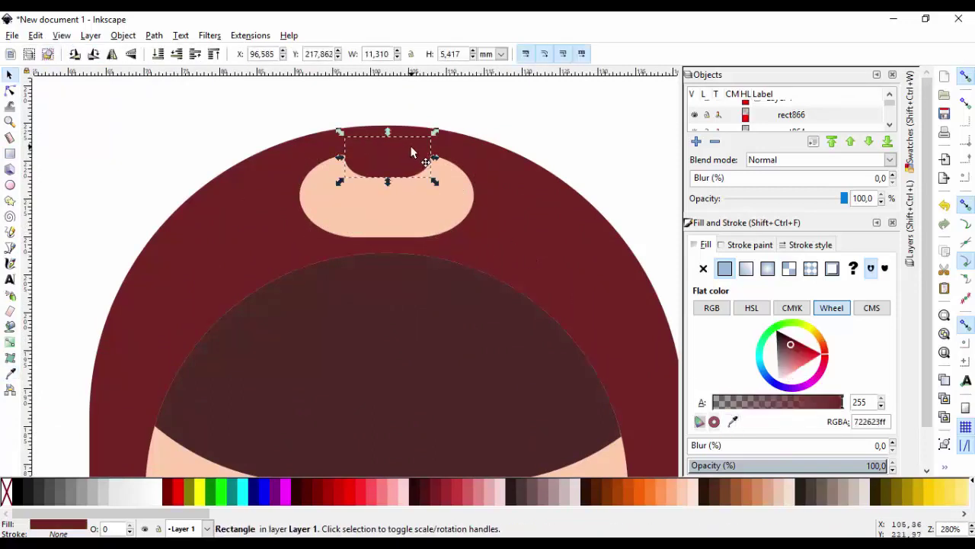
left_click_drag(388, 132, 422, 169)
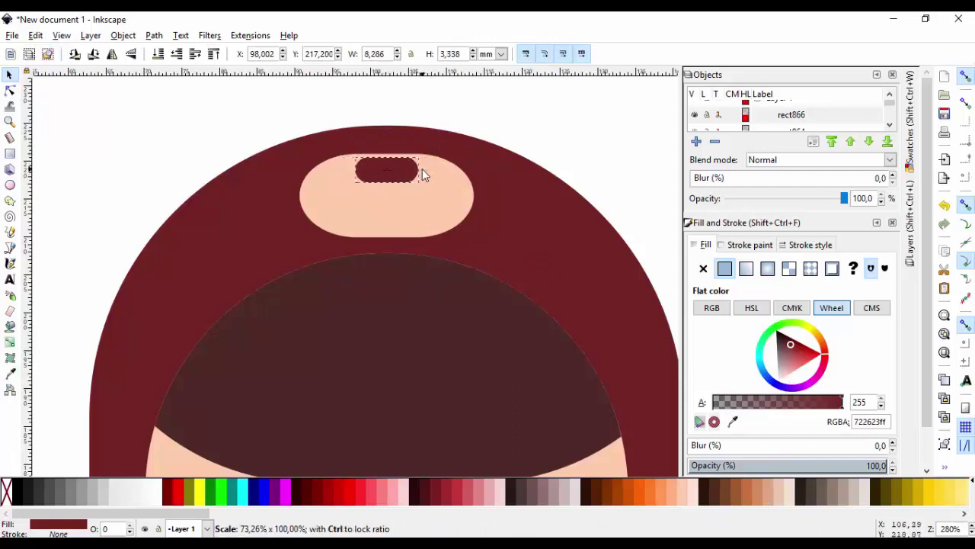
key("Escape")
Step: Draw a small circle with a radius of about 1.4 mm at the upper left edge of the peach shape
scroll(393, 233, "down", 4)
scroll(392, 252, "up", 2)
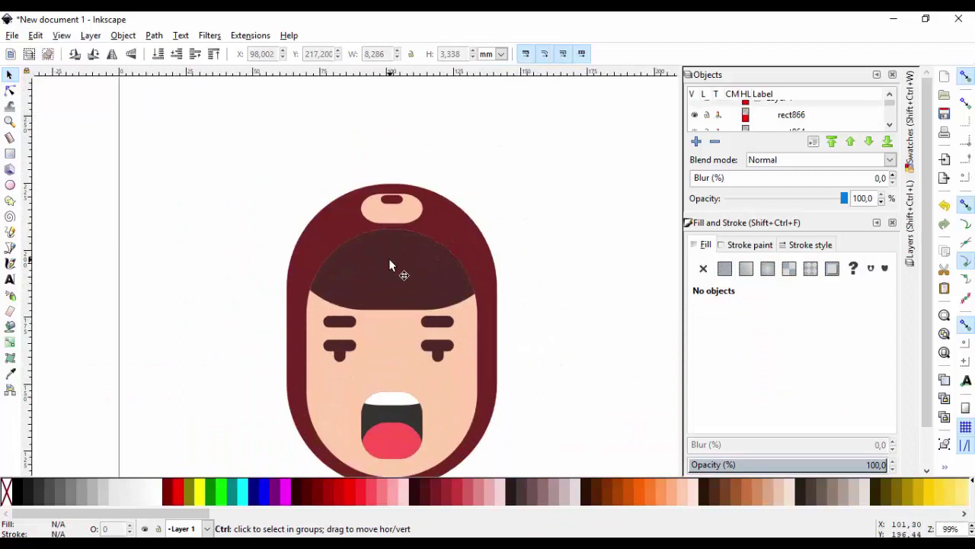
scroll(394, 186, "up", 2)
left_click(10, 184)
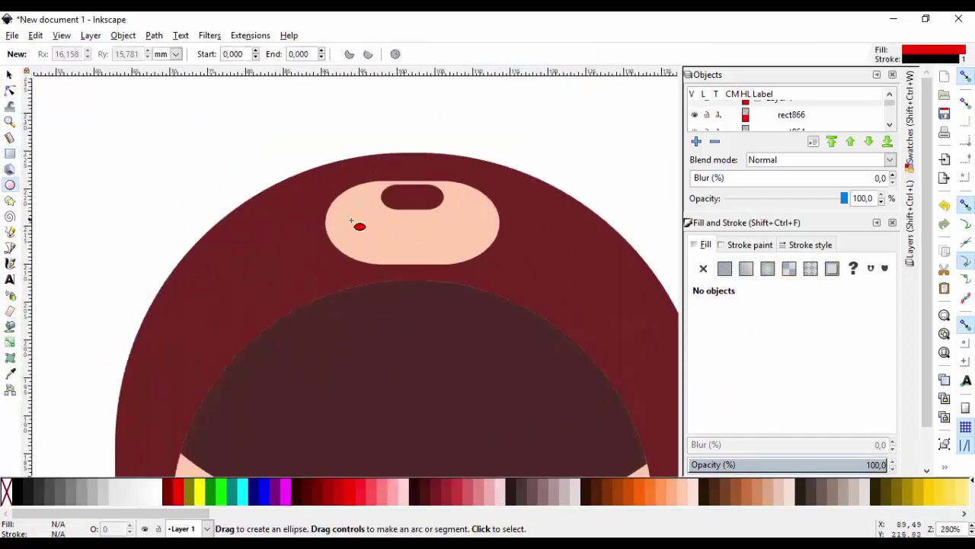
left_click_drag(345, 160, 369, 186)
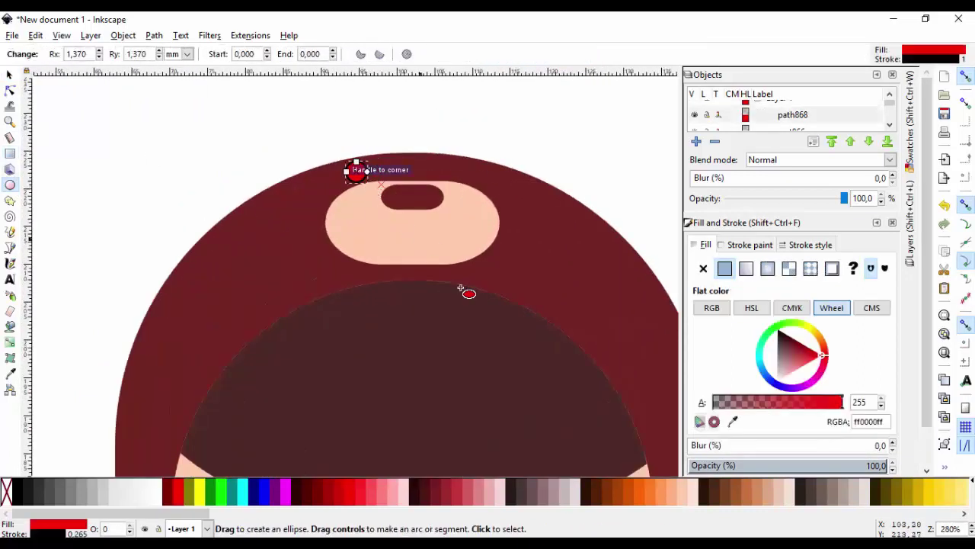
Step: Fill the small circle with the face's peach colour, remove its outline and place it above the muzzle's upper left edge
left_click(734, 421)
left_click(524, 367)
left_click(751, 245)
left_click(703, 268)
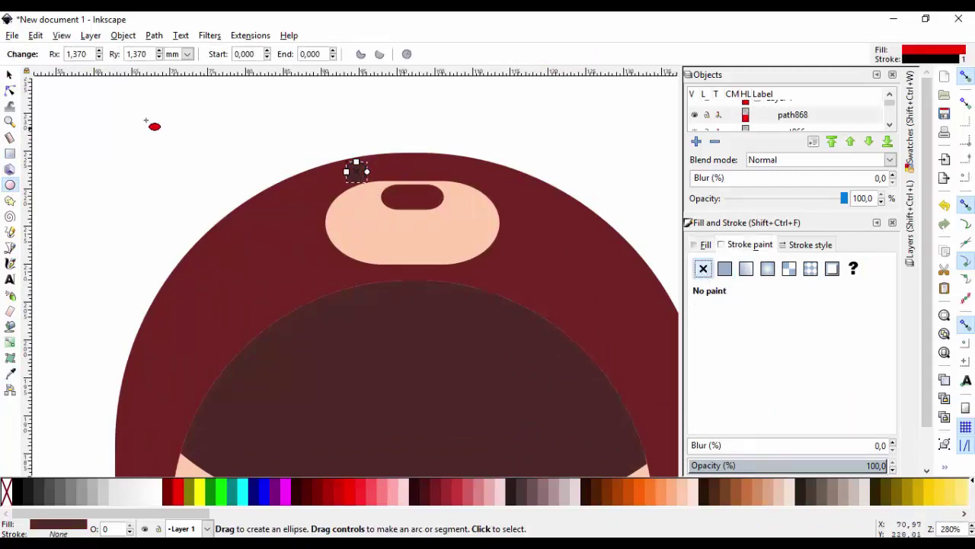
left_click(705, 245)
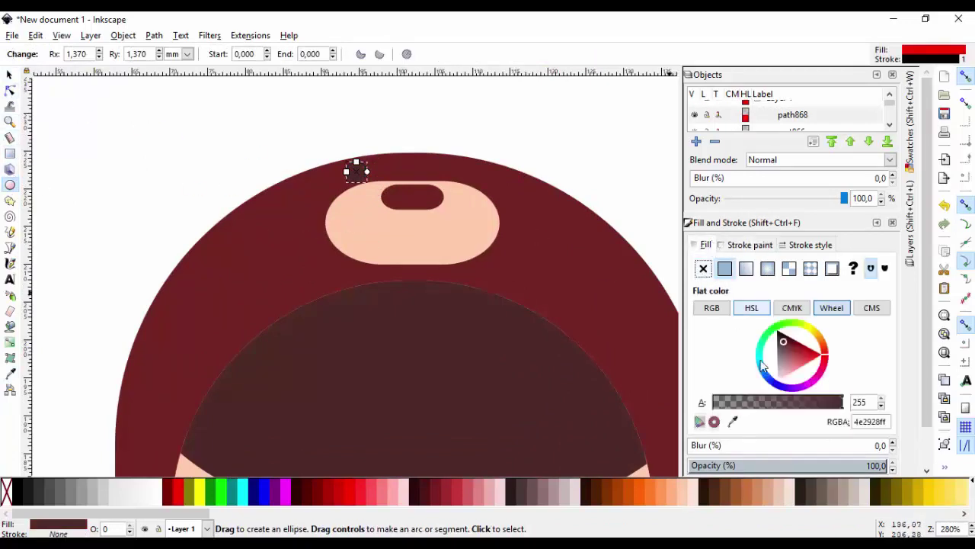
left_click(733, 422)
left_click(451, 242)
left_click(10, 75)
scroll(365, 157, "up", 4)
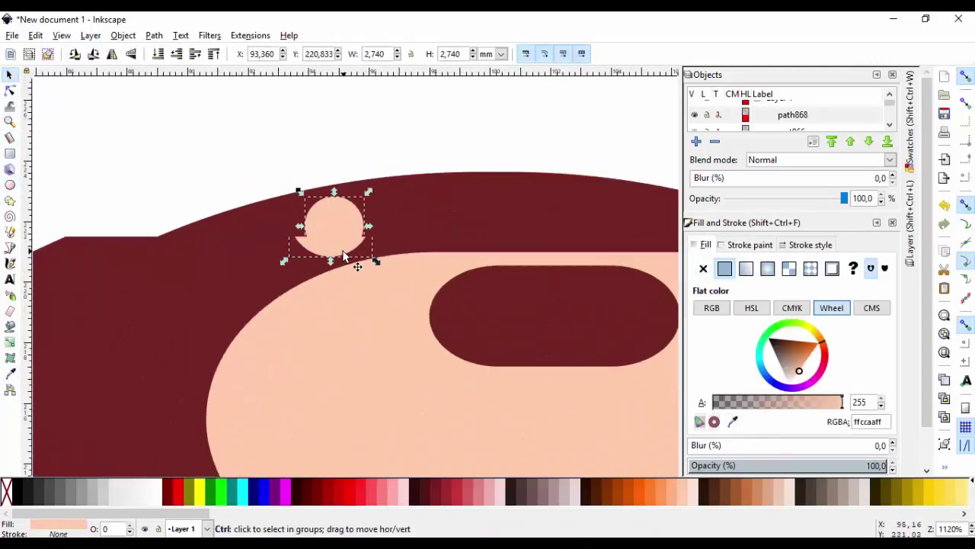
left_click_drag(337, 220, 356, 214)
Step: Duplicate the peach circle, fill the copy with the hood's dark red and shrink it to about 1.6 mm around the same centre
key("ctrl+d")
left_click(733, 422)
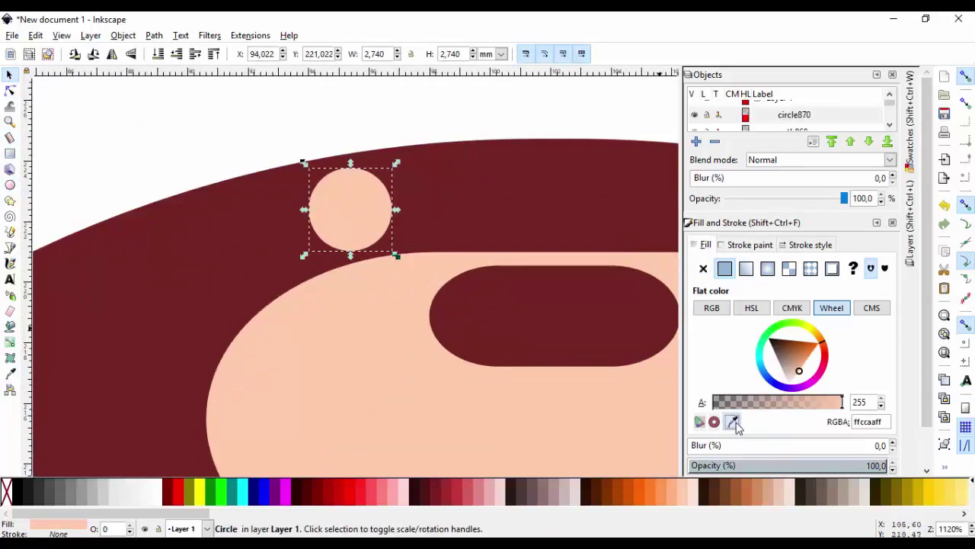
left_click(326, 176)
left_click_drag(394, 256, 377, 241)
Step: Add two near-white (fbfbfb) highlight circles to the pupil, one at its upper left and one about 0.28 mm wide at its lower right
key("ctrl+d")
scroll(343, 208, "up", 2)
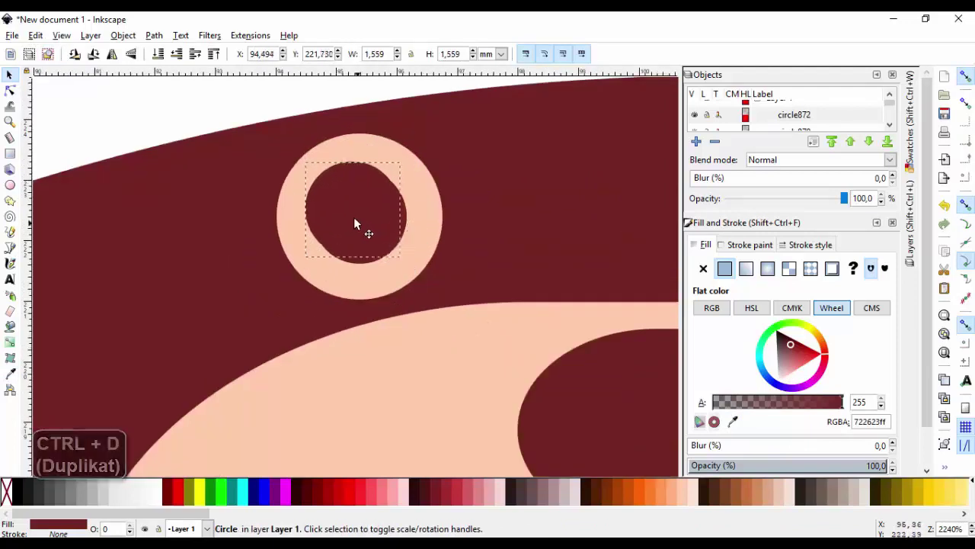
left_click_drag(418, 275, 351, 198)
mouse_move(780, 369)
left_mouse_down()
mouse_move(771, 421)
mouse_move(776, 395)
left_mouse_up()
left_click_drag(332, 180, 407, 263)
key("ctrl+d")
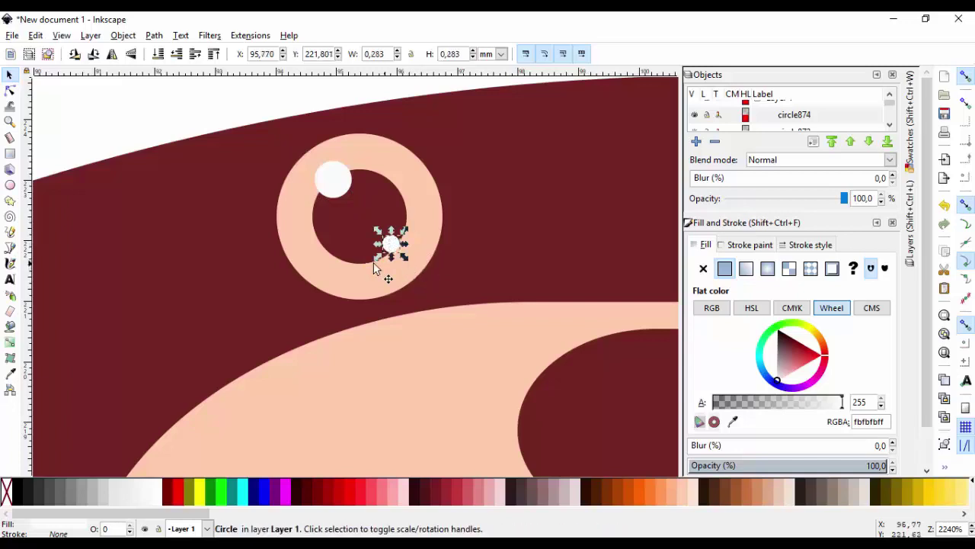
Step: Group the eye's four circles, duplicate the group and place the copy level with it above the muzzle's right end
scroll(306, 237, "down", 2)
left_click_drag(269, 147, 381, 281)
key("ctrl+g")
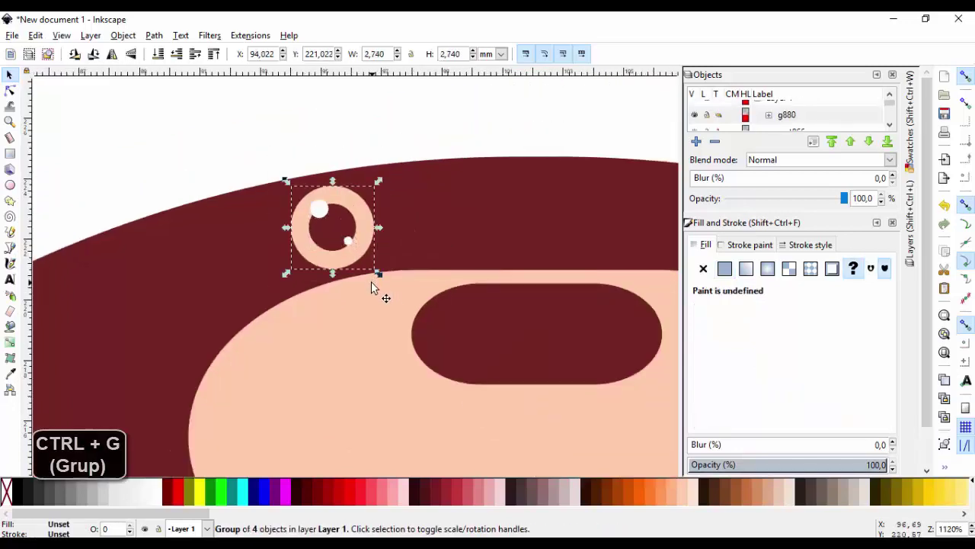
key("ctrl+d")
left_click_drag(342, 240, 513, 242)
scroll(438, 239, "down", 4)
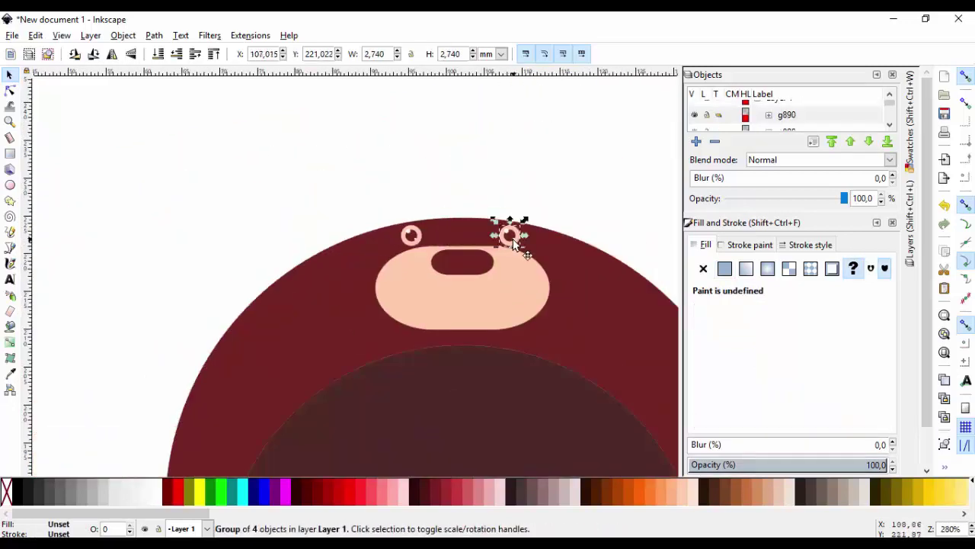
left_click(446, 185)
Step: Shrink the muzzle and nose together to about 18 × 8.6 mm and move them down, centred between the eyes
scroll(381, 279, "down", 3)
scroll(403, 297, "up", 5)
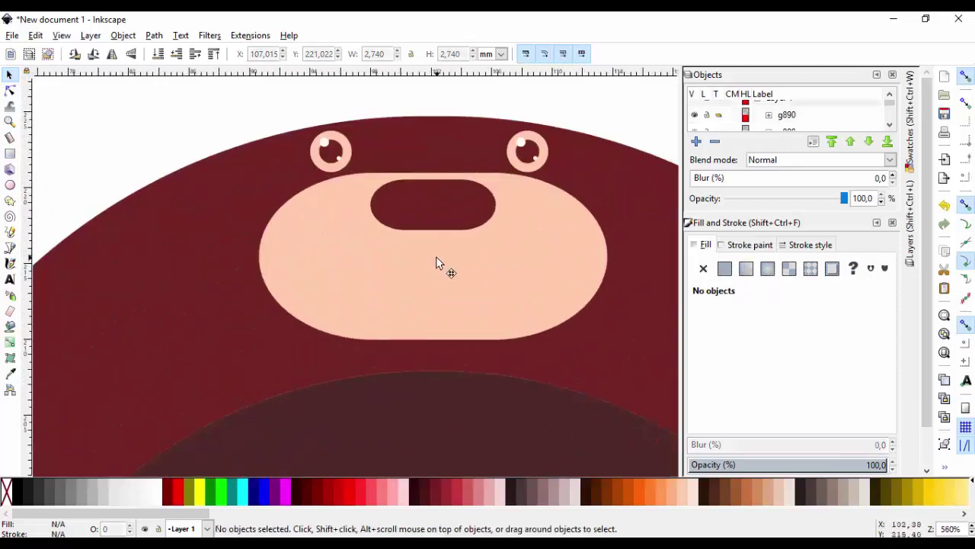
left_click(437, 259)
left_click(465, 215, "shift")
left_click_drag(613, 168, 578, 186)
left_click_drag(450, 266, 446, 284)
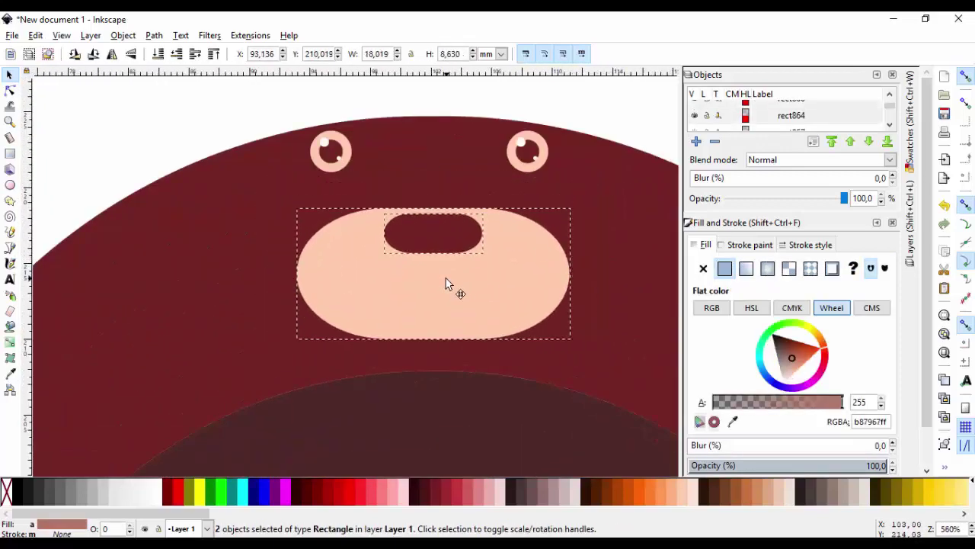
Step: Enlarge both bear eyes to about 4.6 mm and position them evenly above the muzzle's two ends
left_click(542, 162)
left_click_drag(555, 178, 633, 190)
left_click(626, 134)
left_click_drag(598, 159, 582, 191)
left_click(289, 164, "shift")
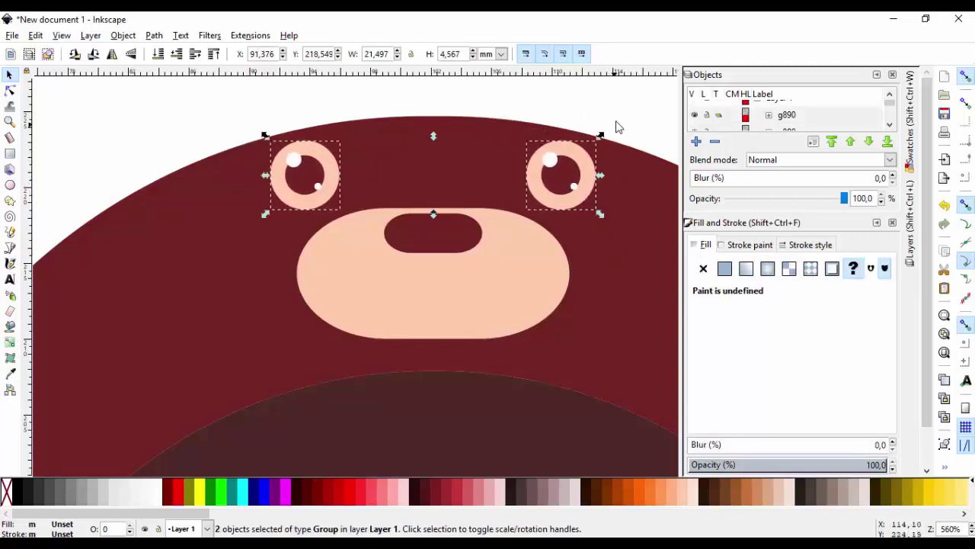
key("Escape")
Step: Duplicate the nose, shrink the copy to about 2.2 × 0.9 mm, fill it white and place it at the nose's upper left
scroll(366, 332, "down", 3)
scroll(365, 332, "up", 4)
left_click(471, 199)
key("ctrl+d")
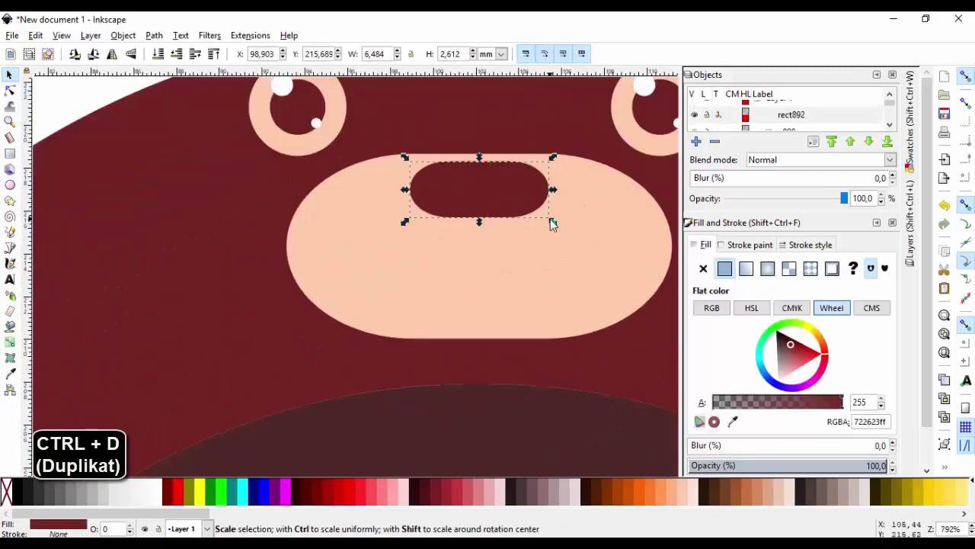
left_click_drag(551, 222, 508, 203)
left_click(778, 380)
left_click_drag(761, 390, 759, 391)
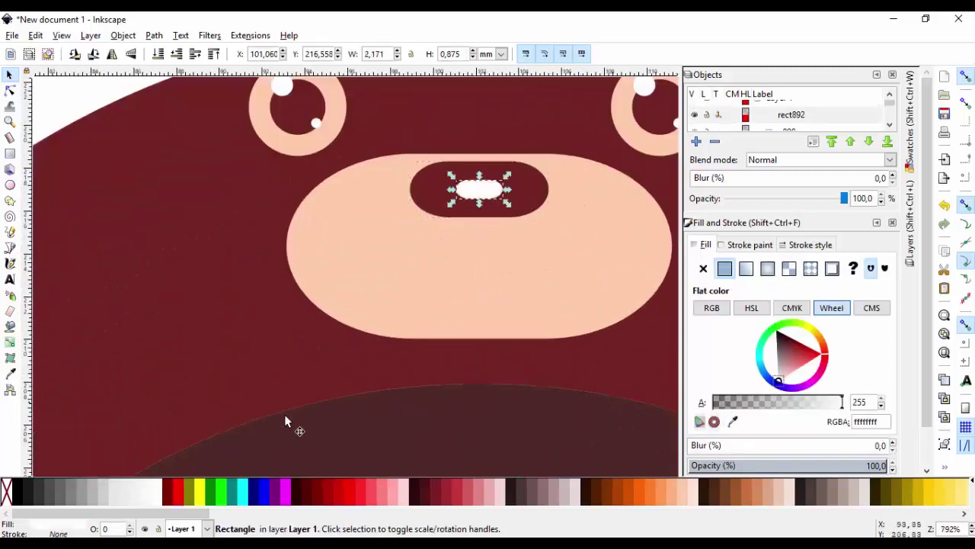
left_click_drag(479, 183, 469, 174)
scroll(409, 237, "down", 5)
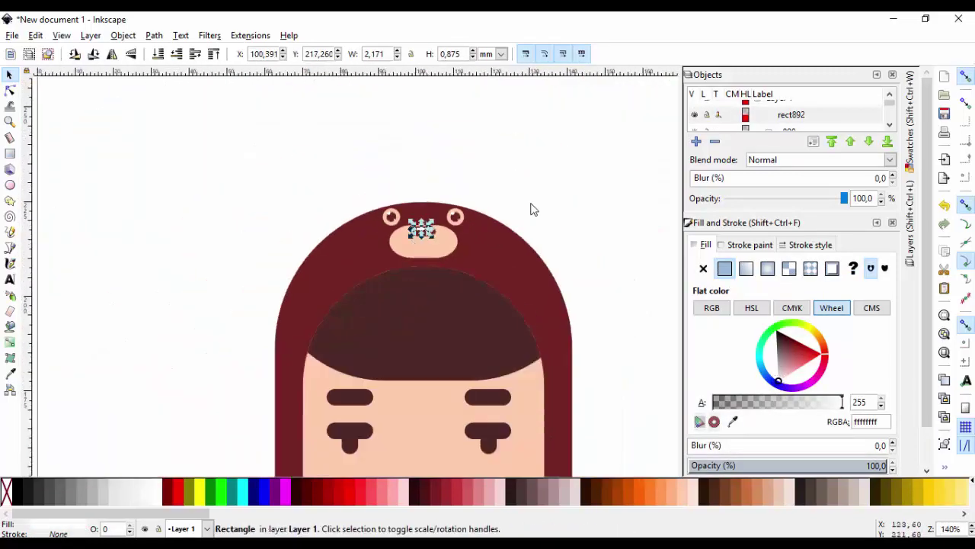
left_click(531, 206)
Step: Enlarge the bear's eyes, muzzle and nose together and keep them centred on the top of the hood
scroll(485, 298, "down", 2)
scroll(470, 292, "up", 4)
left_click_drag(323, 114, 541, 329)
left_click_drag(521, 275, 545, 284)
left_click_drag(482, 250, 484, 249)
left_click(550, 146)
Step: Flatten the peach muzzle to about 8.9 mm high so that it ends just above the hair
left_click(481, 247)
left_click_drag(433, 284, 436, 278)
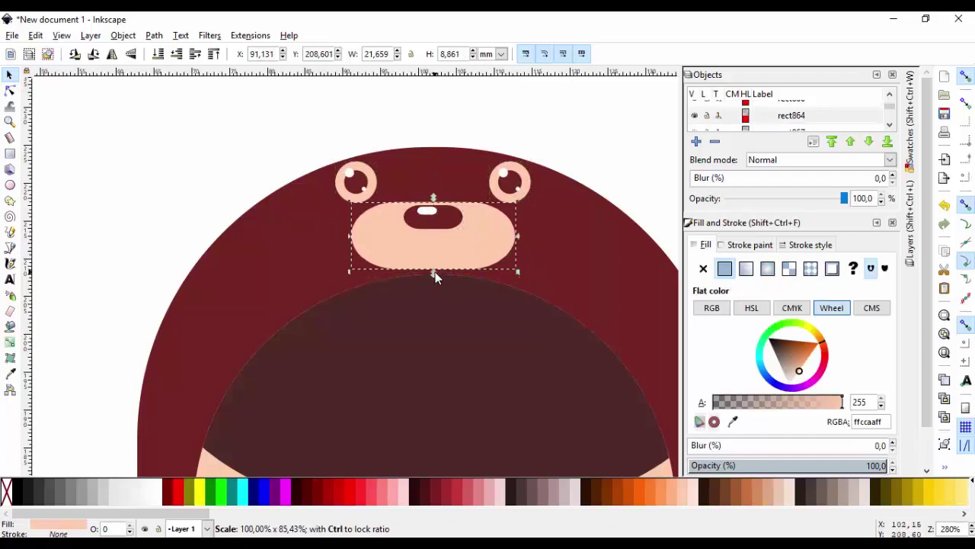
left_click(272, 160)
scroll(354, 249, "down", 5)
scroll(412, 282, "up", 3)
Step: Duplicate the outer hood shape and shrink the copy to about 15.6 × 22.5 mm beside the hood's upper left edge
left_click(470, 224)
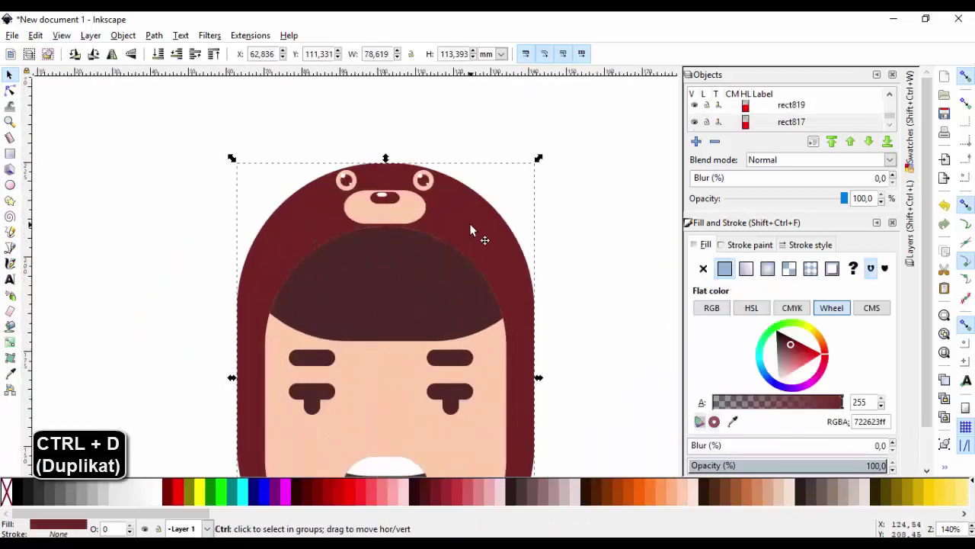
key("ctrl+d")
left_click_drag(461, 248, 268, 173)
left_click_drag(348, 91, 143, 388)
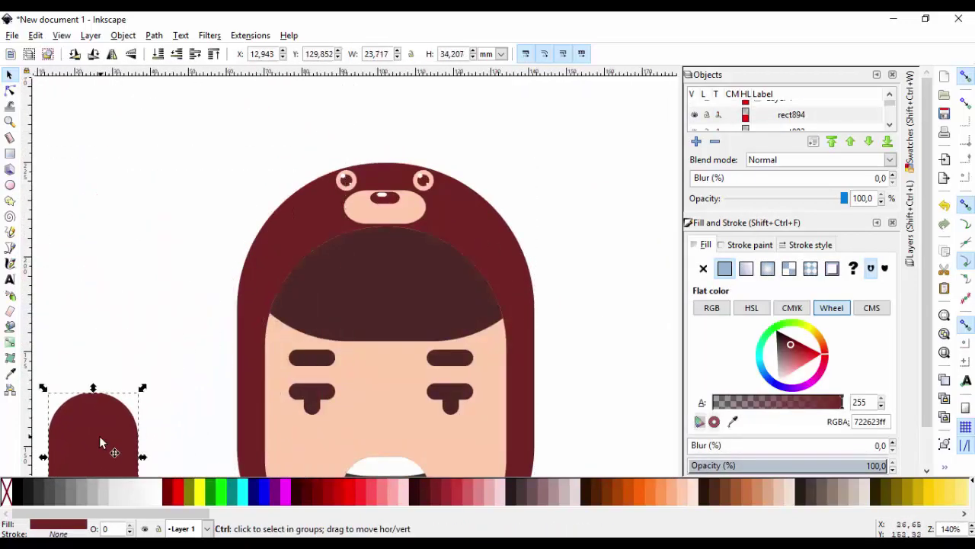
left_click_drag(100, 439, 233, 162)
left_click_drag(276, 111, 252, 166)
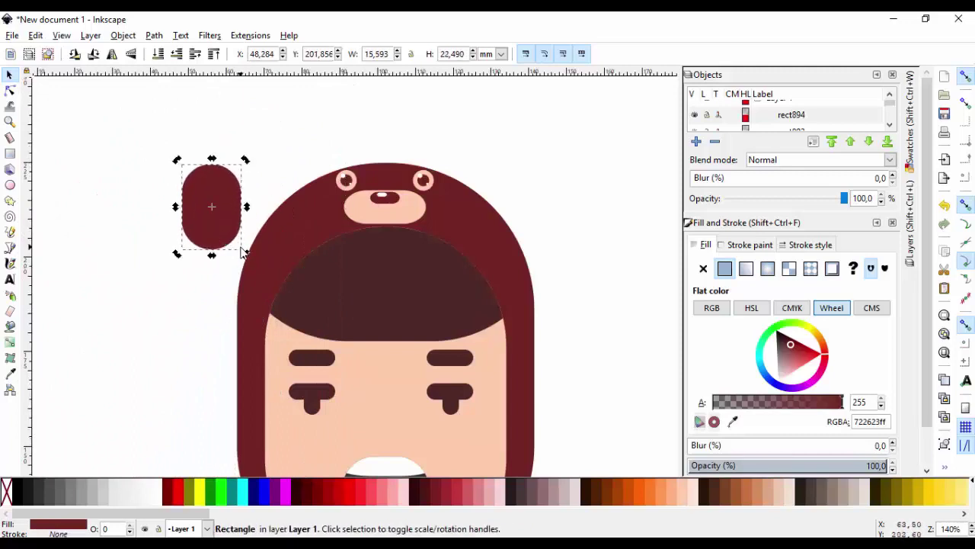
Step: Tilt the small dark red copy to the upper left and move it onto the hood's upper left edge as an ear
left_click_drag(245, 253, 272, 208)
left_click_drag(236, 212, 296, 199)
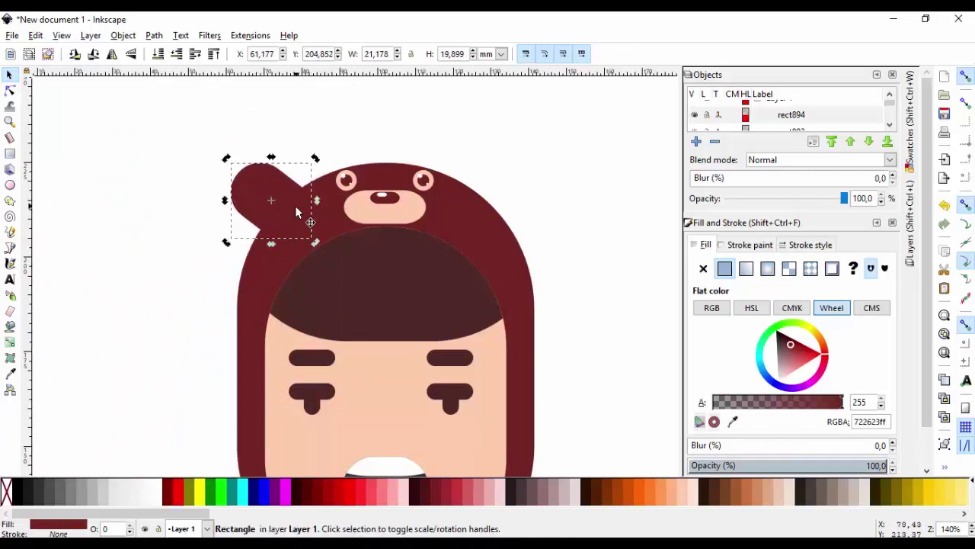
left_click(365, 162)
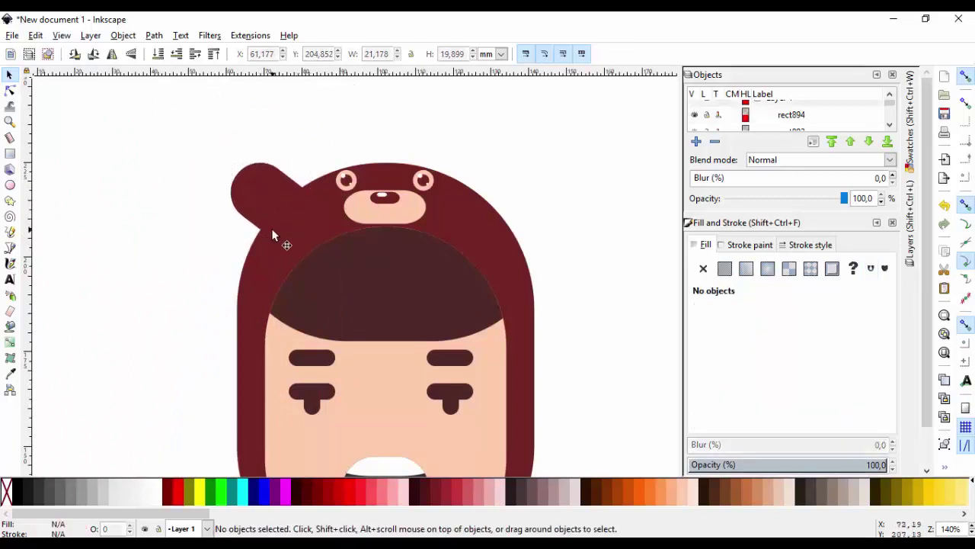
Step: Duplicate the ear, fill the copy with the muzzle's peach colour, shrink it to about 8 × 7.5 mm and move it inside the ear
scroll(273, 231, "up", 3, "ctrl")
left_click(258, 206)
key("ctrl+d")
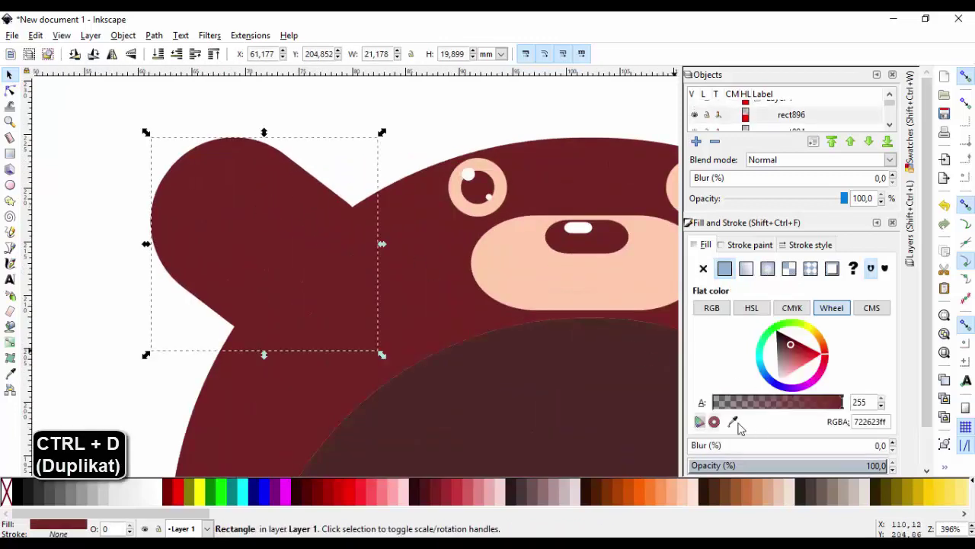
left_click(733, 421)
left_click(605, 301)
left_click_drag(380, 127, 239, 254)
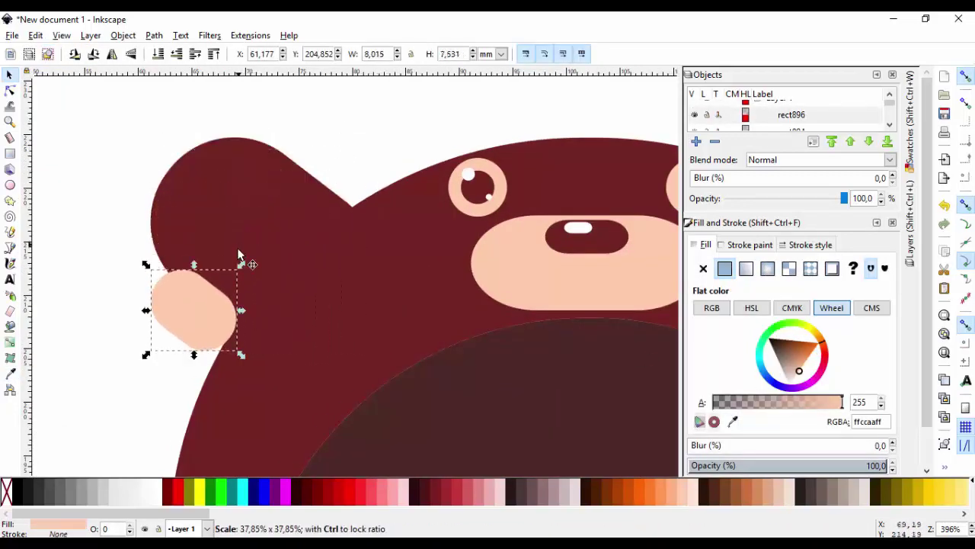
left_click_drag(214, 316, 263, 257)
Step: Narrow the peach inner ear, tilt it to match the ear and enlarge it to about 9.7 × 8.9 mm
left_click_drag(290, 210, 294, 253)
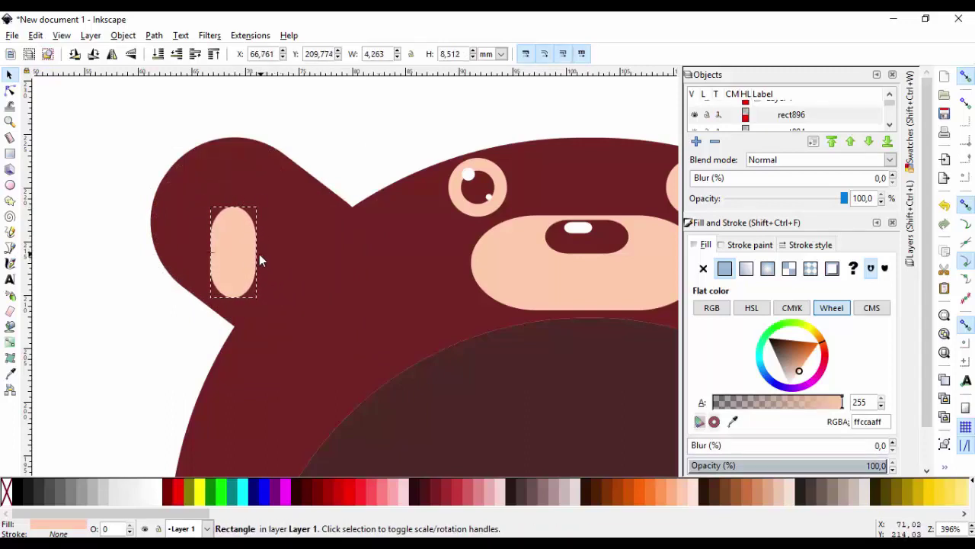
left_click(259, 254)
left_click_drag(266, 203, 219, 254)
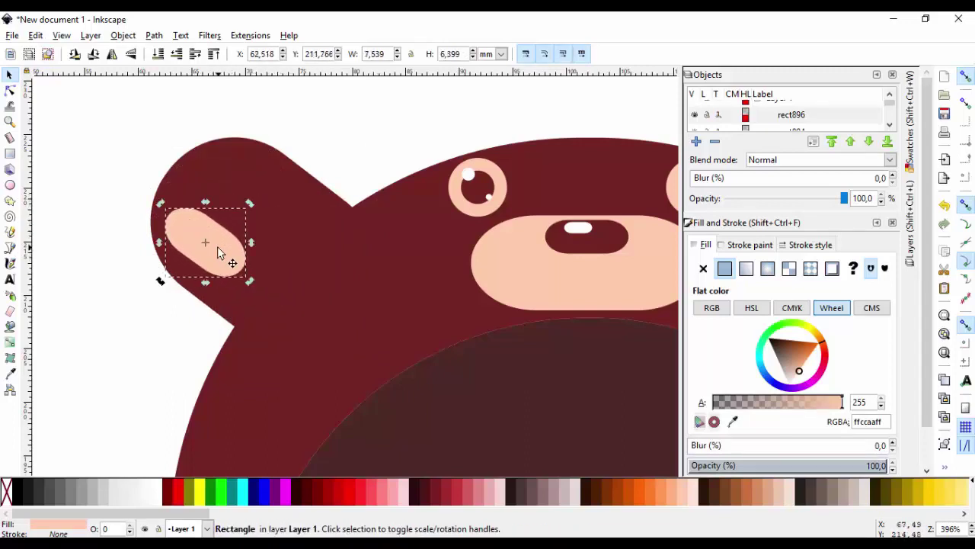
left_click_drag(249, 282, 272, 310)
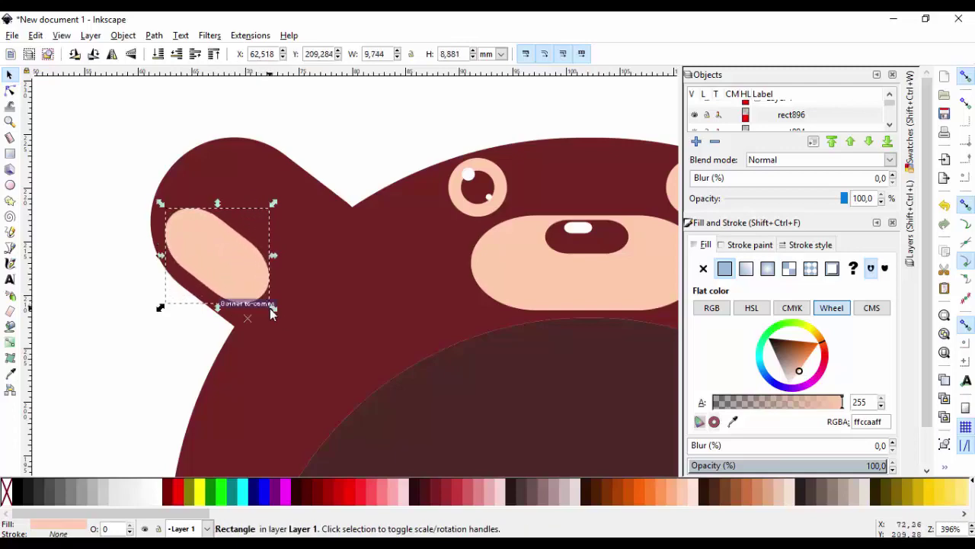
left_click(98, 312)
Step: Enlarge the peach inner ear a little more and adjust its position within the dark red ear
scroll(312, 274, "down", 5)
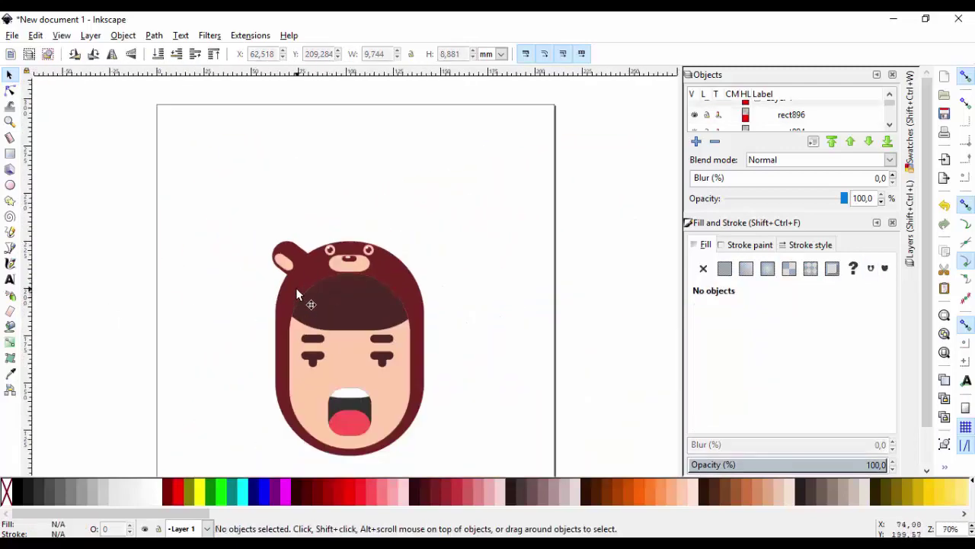
scroll(299, 286, "up", 5)
left_click(308, 214)
mouse_move(332, 250)
left_mouse_down()
mouse_move(352, 273)
mouse_move(329, 231)
left_mouse_up()
left_click(329, 226)
left_click_drag(364, 138, 359, 133)
Step: Send the ear and its peach inner shape to the bottom of the stacking order, behind the hood
left_click(329, 106, "shift")
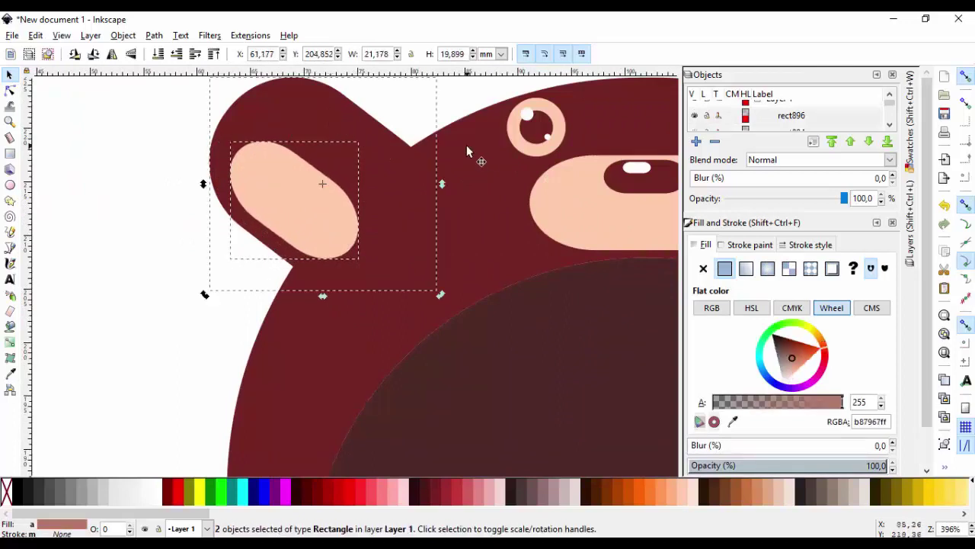
left_click(887, 142)
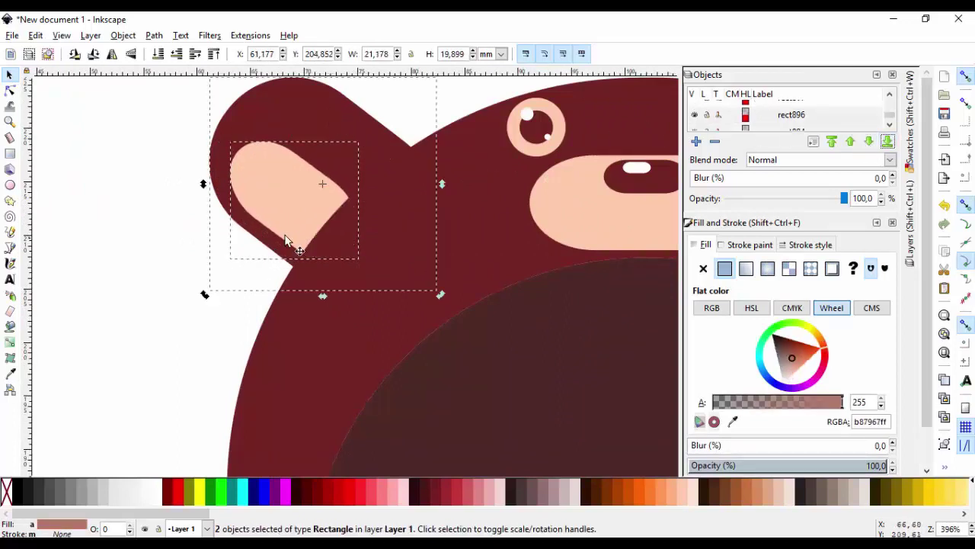
left_click(168, 267)
Step: Rotate the ear and its inner shape together slightly and adjust their position on the hood's upper left edge
scroll(168, 267, "down", 2)
scroll(169, 269, "down", 3)
scroll(171, 270, "up", 3)
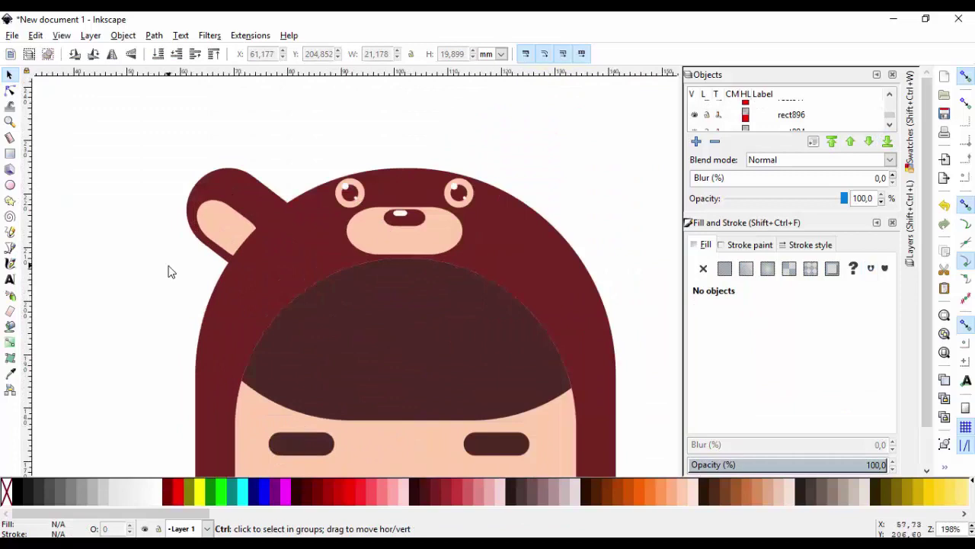
left_click(225, 218)
left_click(253, 186, "shift")
left_click(255, 187)
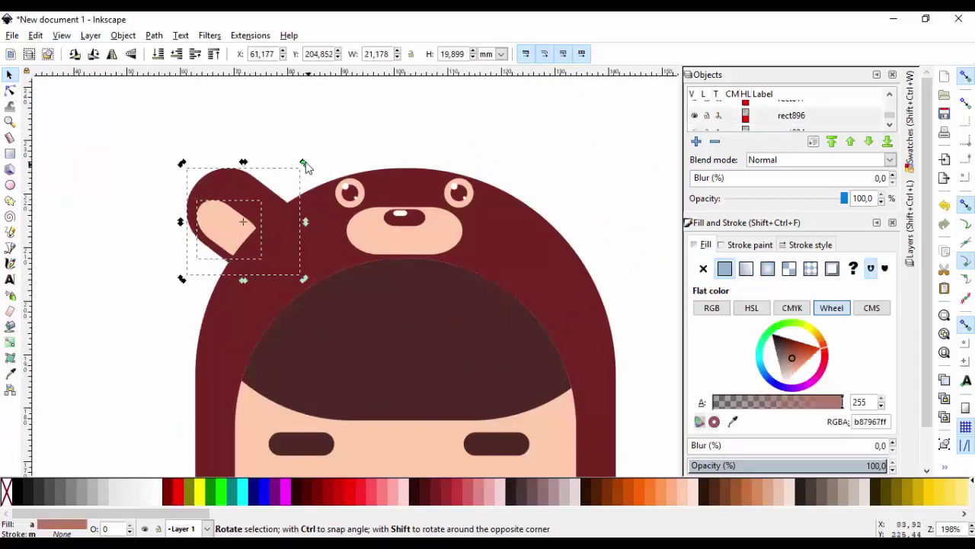
left_click_drag(305, 163, 302, 160)
Step: Duplicate the complete ear, mirror the copy horizontally and place it at the matching spot on the hood's upper right edge
left_click_drag(274, 198, 549, 160)
key("ctrl+d")
left_click(114, 59)
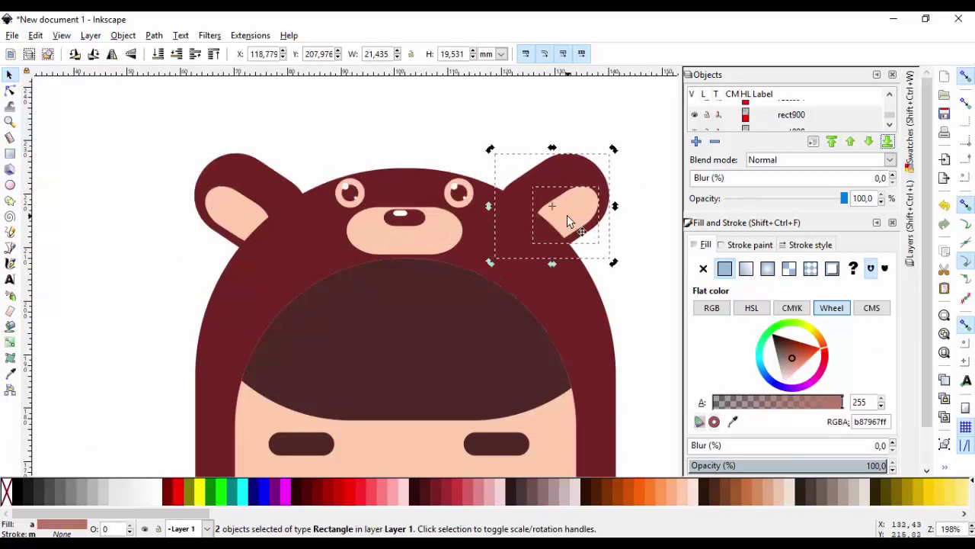
left_click_drag(567, 215, 577, 218)
left_click(646, 242)
Step: Fill the dark interior of the open mouth with the hair's dark brown colour
scroll(504, 272, "down", 5)
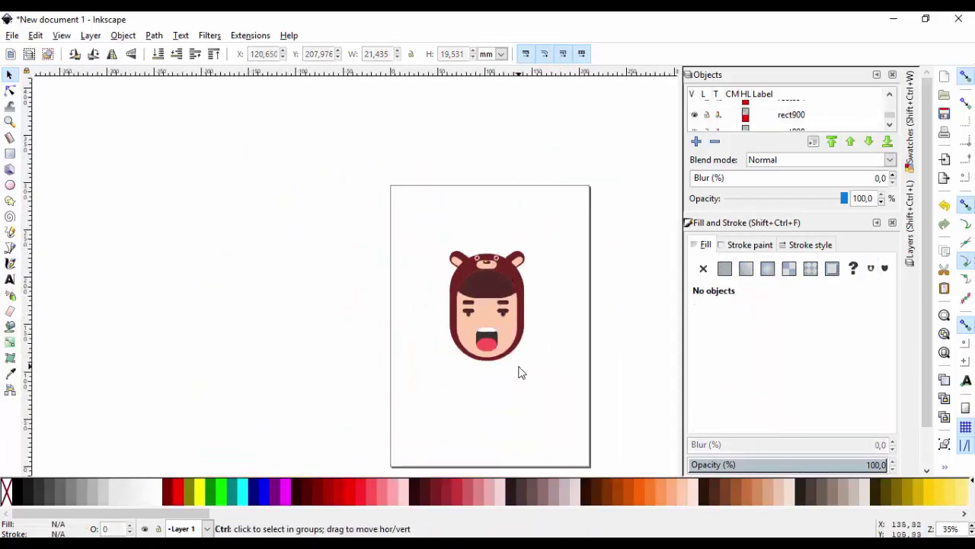
scroll(482, 279, "up", 5)
scroll(457, 277, "down", 2)
left_click(448, 330)
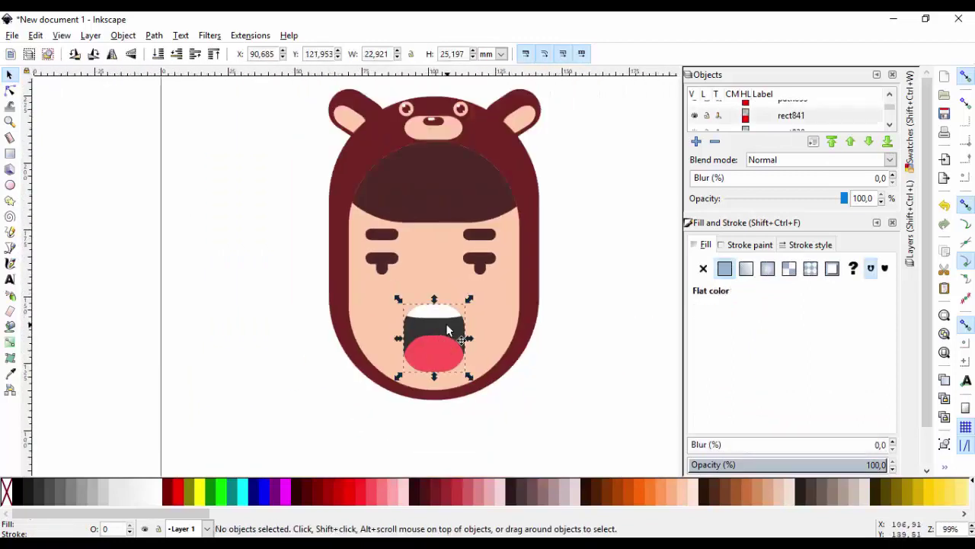
left_click(737, 424)
left_click(456, 200)
left_click(582, 325)
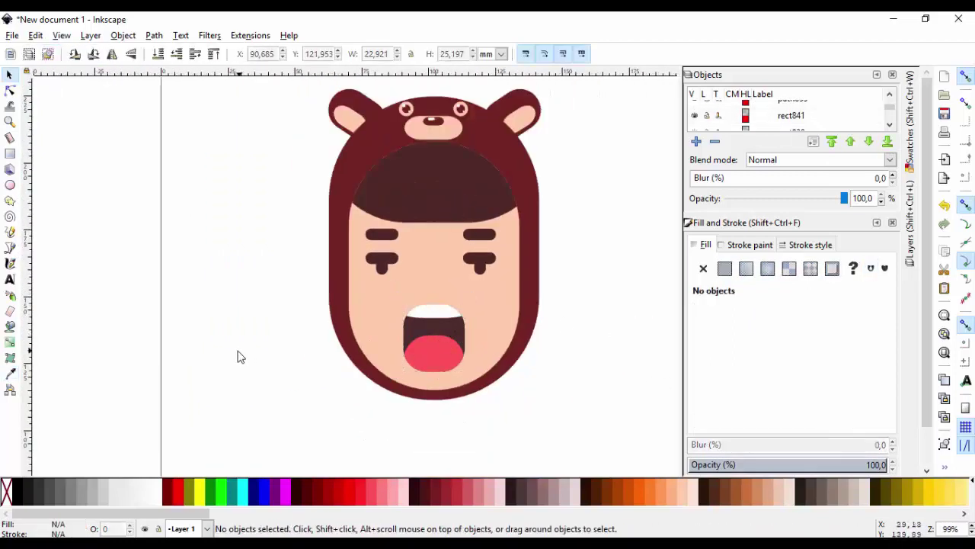
scroll(238, 351, "down", 1)
scroll(233, 354, "up", 1)
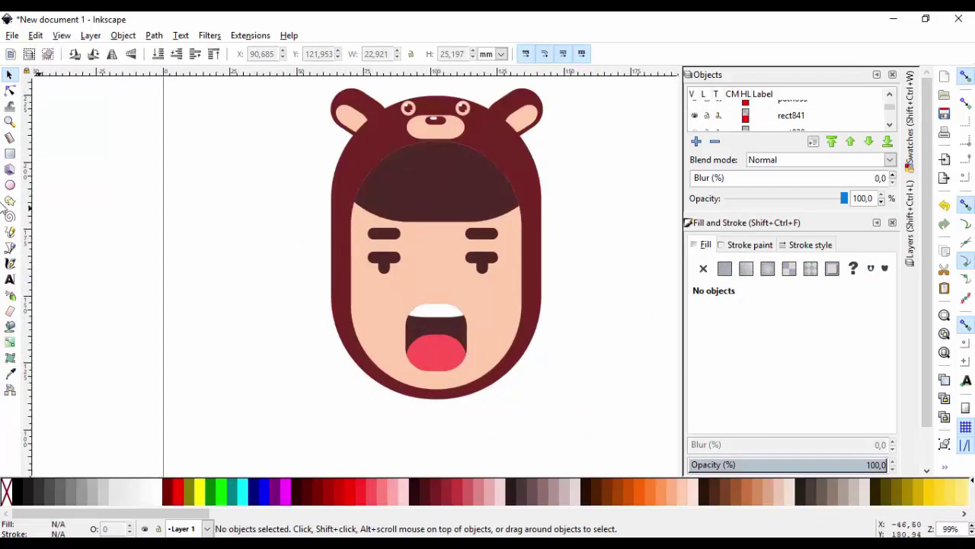
Step: Draw a rounded rectangle about 24 mm wide and 28 mm high below the mouth as the neck and fill it with the face's skin colour
left_click(9, 155)
left_click_drag(406, 370, 470, 446)
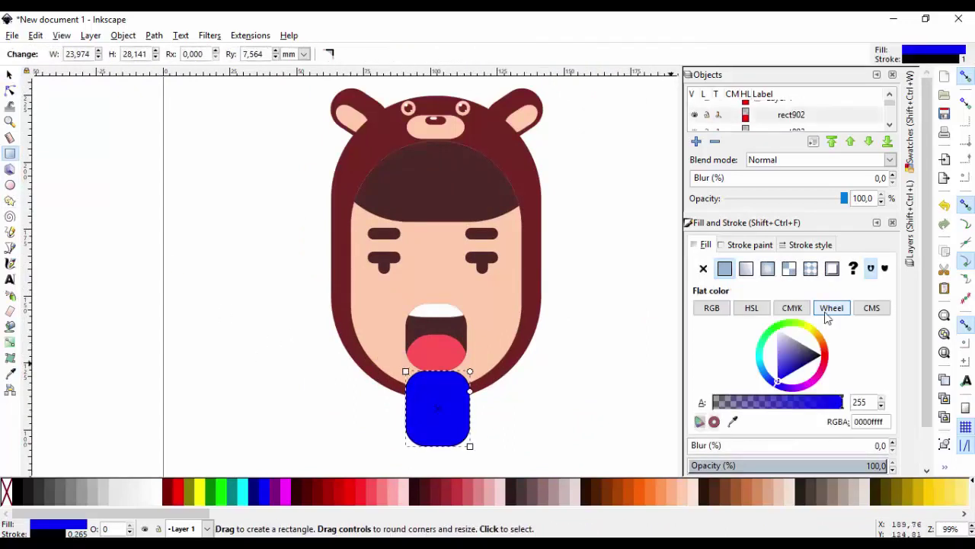
left_click(733, 421)
left_click(498, 322)
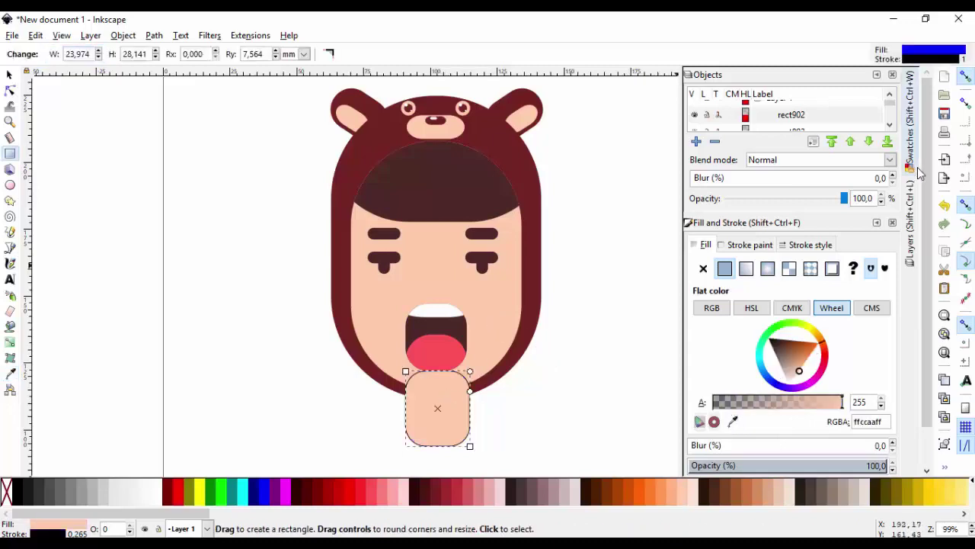
Step: Remove the neck's outline and send it to the bottom of the stacking order, behind the head
left_click(745, 245)
left_click(704, 268)
left_click(706, 245)
left_click(887, 141)
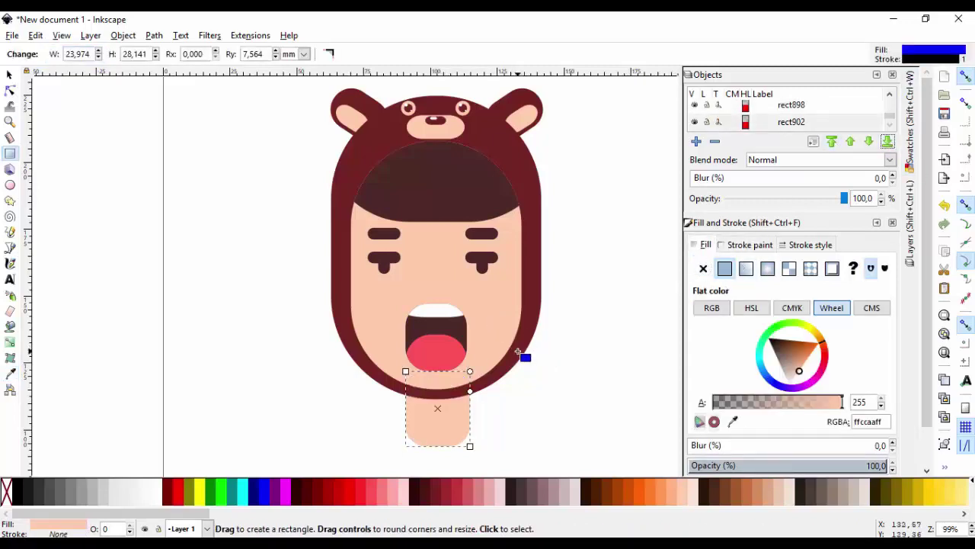
Step: Duplicate the neck, fill the copy with the darker peach #FFB380 and shorten it from below to about 18.5 mm
key("ctrl+d")
scroll(439, 431, "down", 2)
key("s")
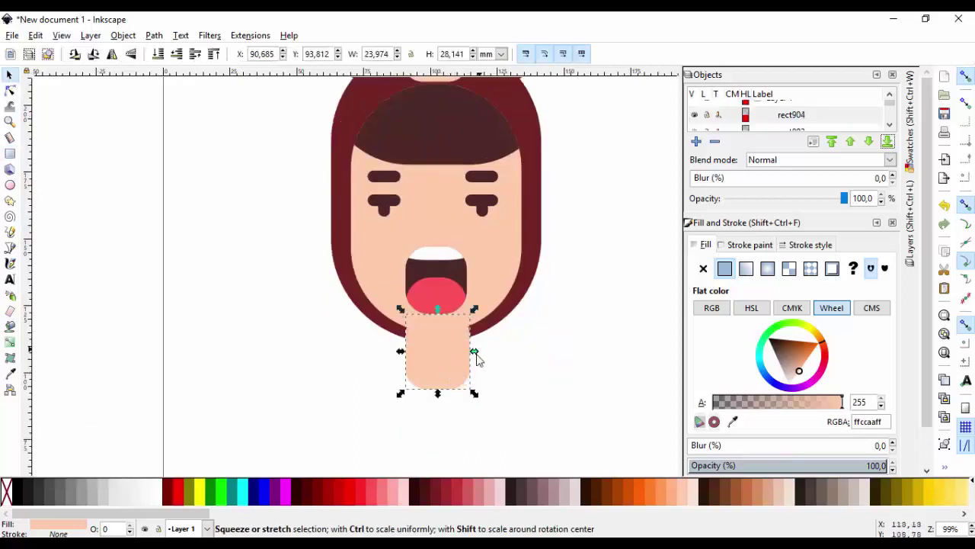
left_click(670, 492)
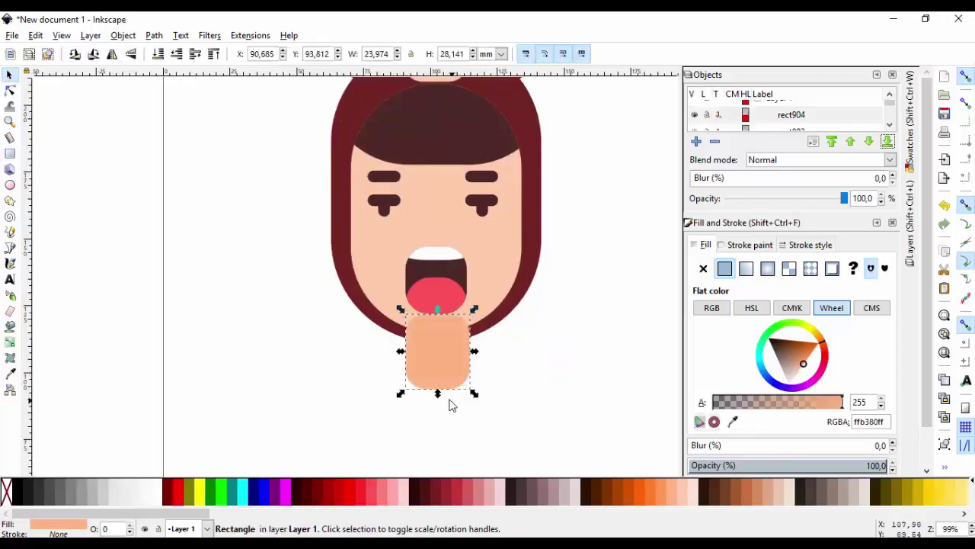
left_click_drag(438, 394, 428, 374)
Step: Extend the darker neck shape upward to about 28 mm high and widen it symmetrically to about 27 mm
left_click(10, 151)
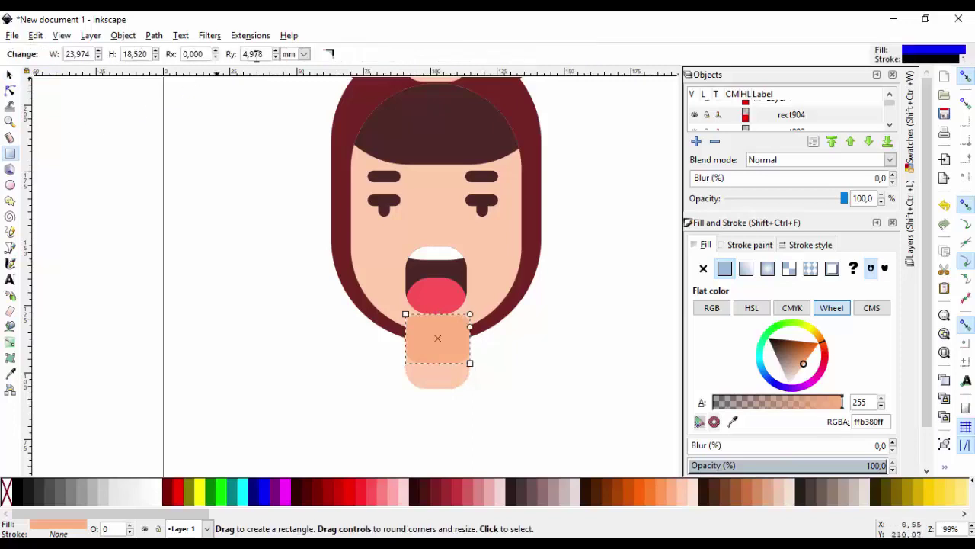
key("s")
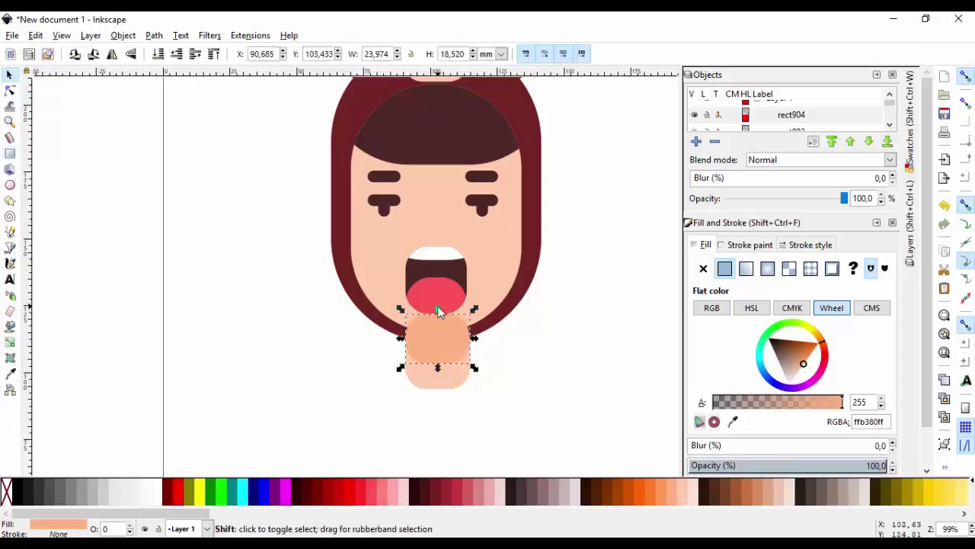
left_click_drag(438, 309, 438, 282)
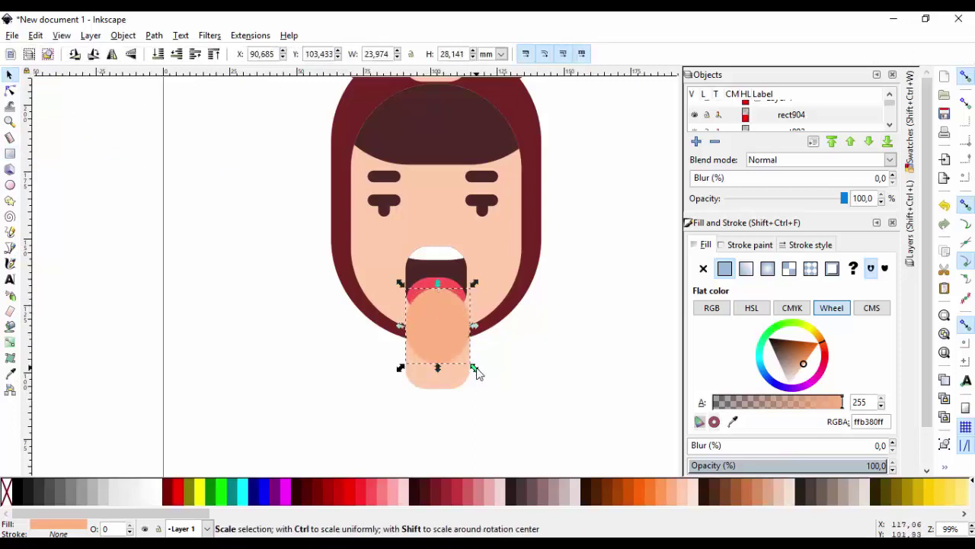
left_click_drag(474, 326, 479, 328)
Step: Duplicate the neck rectangle and use the copy to divide the darker shadow shape along the neck's outline
scroll(465, 383, "up", 2)
left_click(441, 383)
key("ctrl+d")
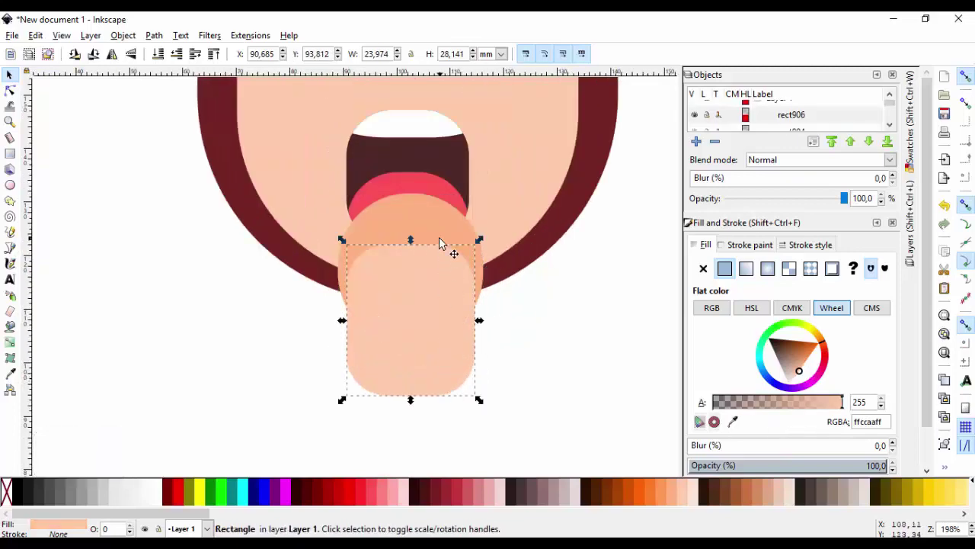
left_click(436, 216, "shift")
left_click(155, 36)
left_click(192, 182)
key("Escape")
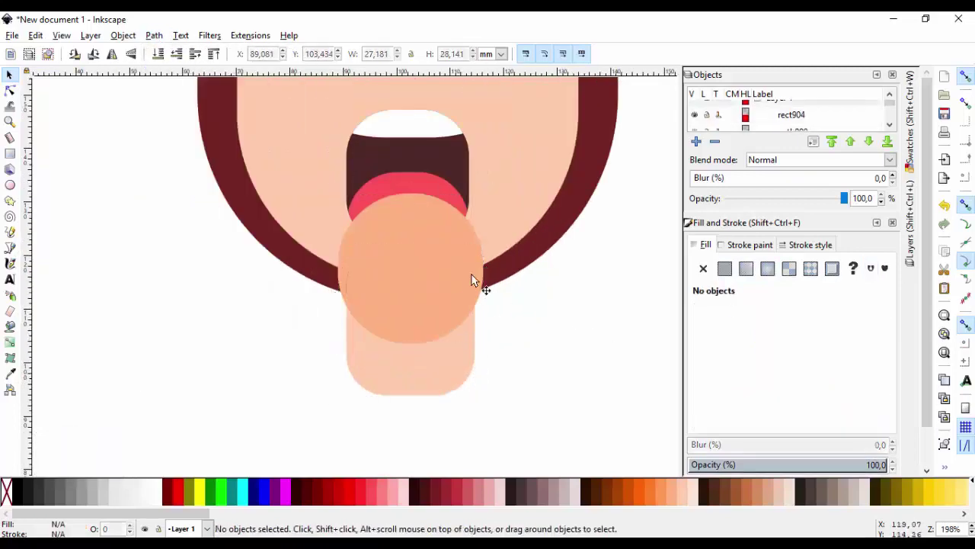
Step: Delete the excess piece of the divided shadow and stack the remaining piece behind the head, just in front of the neck
left_click_drag(438, 242, 588, 257)
key("Delete")
left_click(443, 272)
left_click(888, 143)
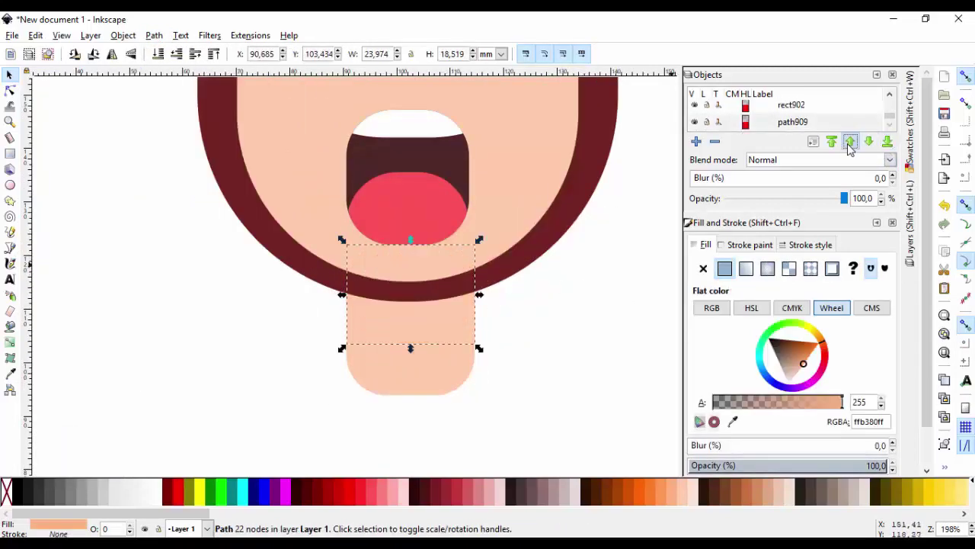
left_click(851, 142)
Step: Recolour the neck shadow with a slightly darker tone based on the neck's skin colour
left_click(731, 422)
left_click(449, 370)
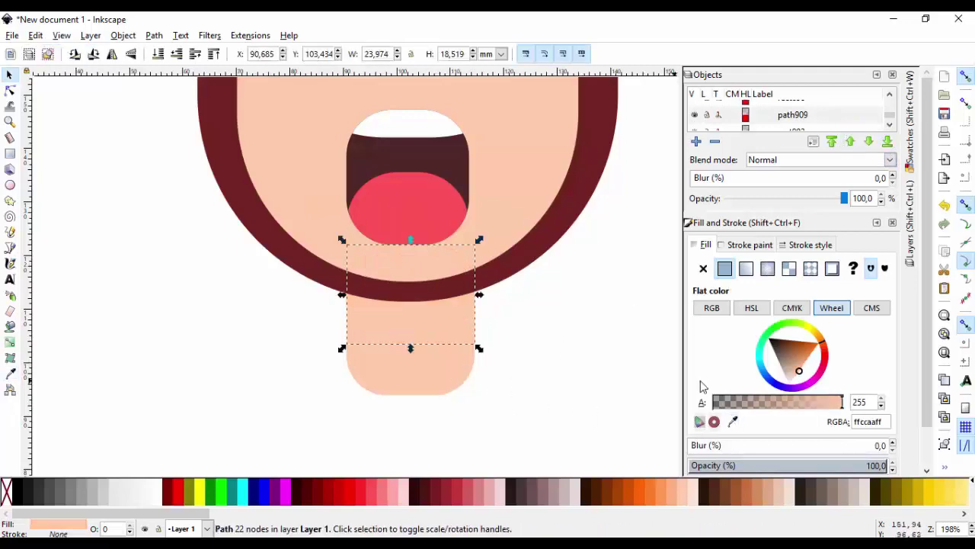
left_click(797, 367)
mouse_move(797, 367)
left_mouse_down()
mouse_move(807, 366)
mouse_move(801, 362)
left_mouse_up()
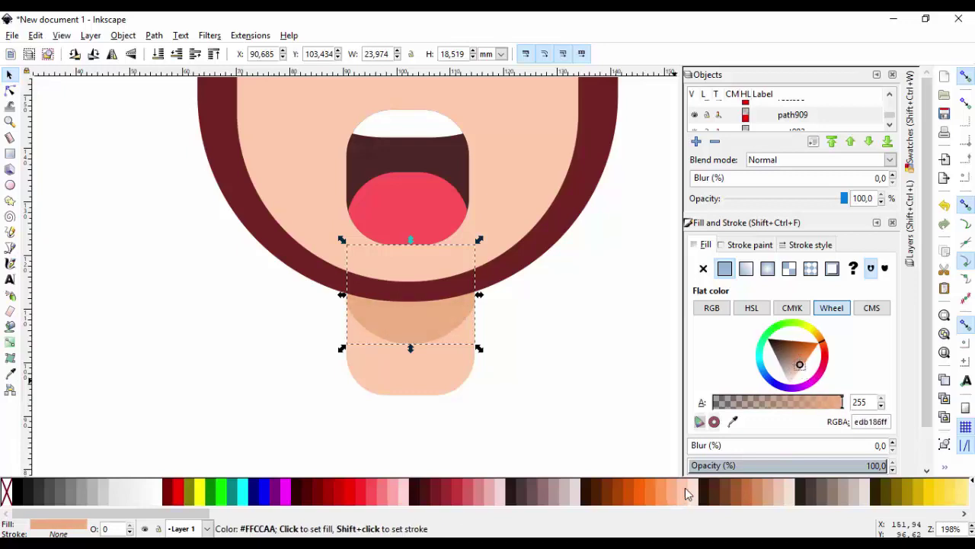
left_click(534, 386)
Step: Create pink cheeks from duplicates of the two upper eyelid bars, moved straight down below the eyes
scroll(455, 375, "down", 4)
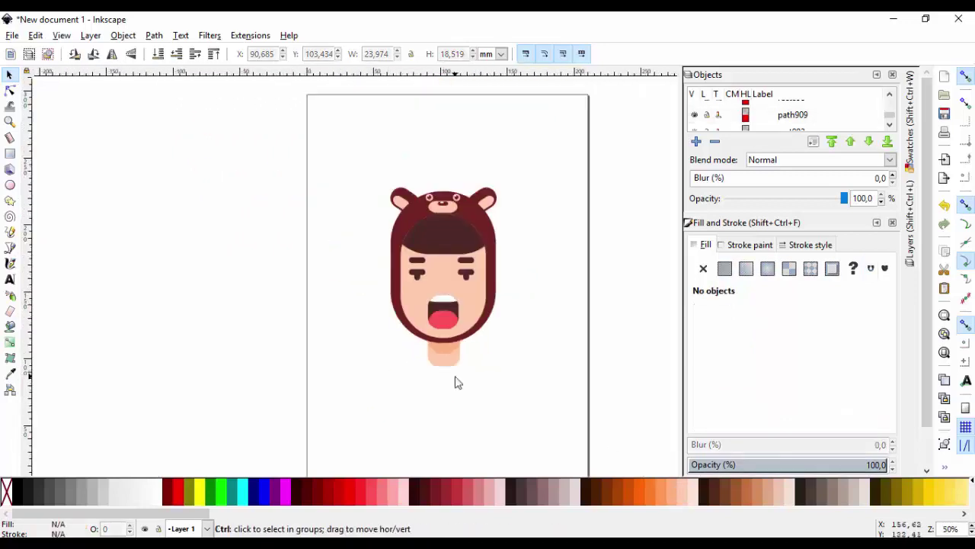
scroll(446, 312, "up", 3)
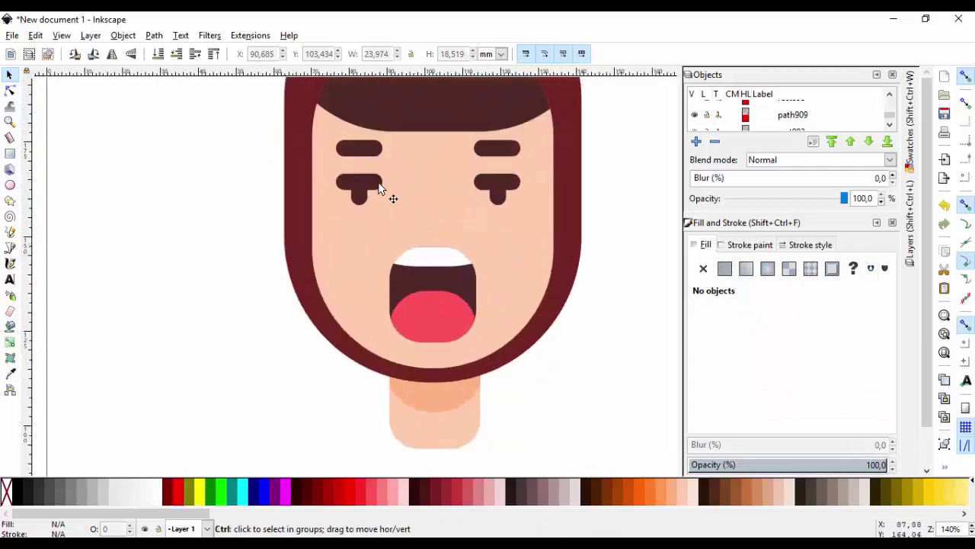
left_click(365, 195)
left_click(369, 182)
left_click(485, 183, "shift")
key("ctrl+d")
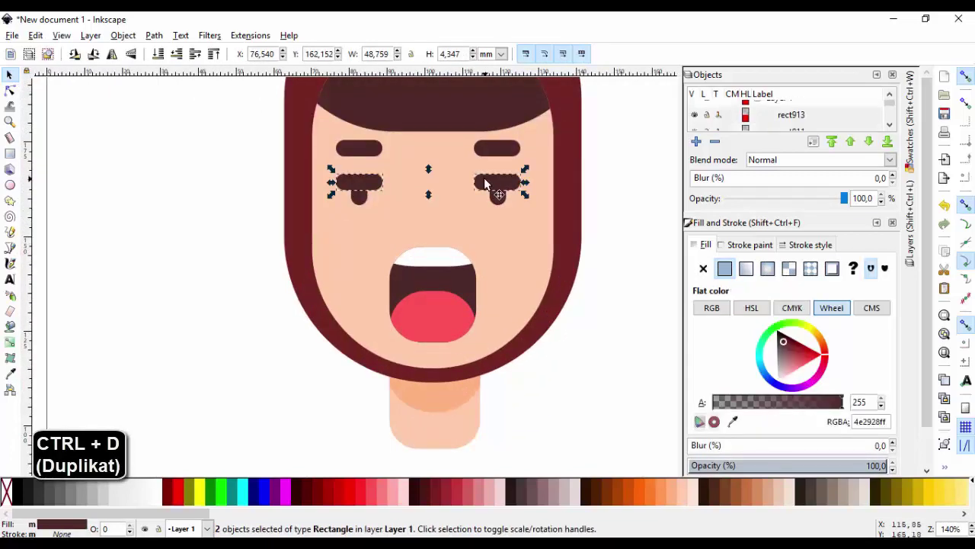
left_click_drag(486, 183, 496, 229)
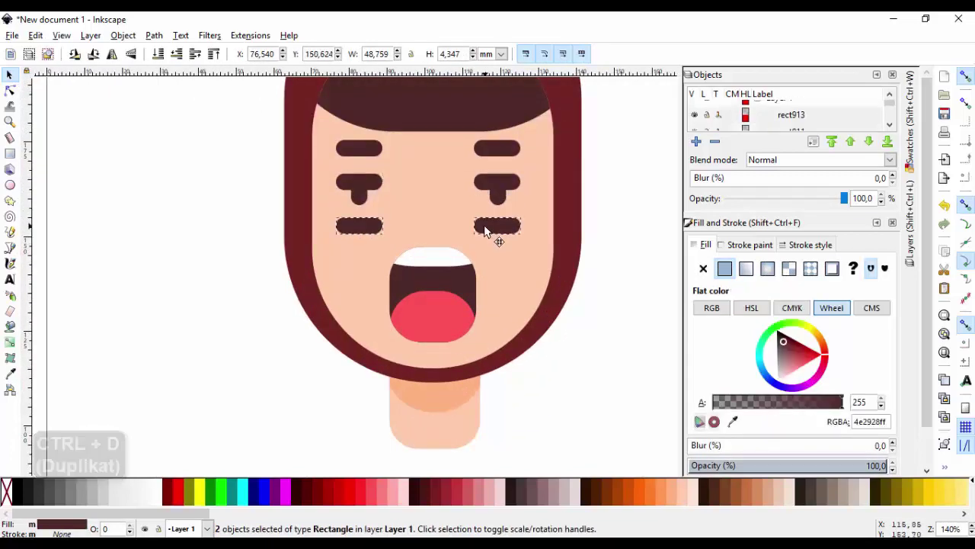
left_click(386, 492)
left_click(566, 394)
Step: Duplicate the dark red hood shape, move the copy below the head and widen it to about 119 mm as the body
scroll(404, 214, "up", 1)
scroll(404, 207, "down", 3)
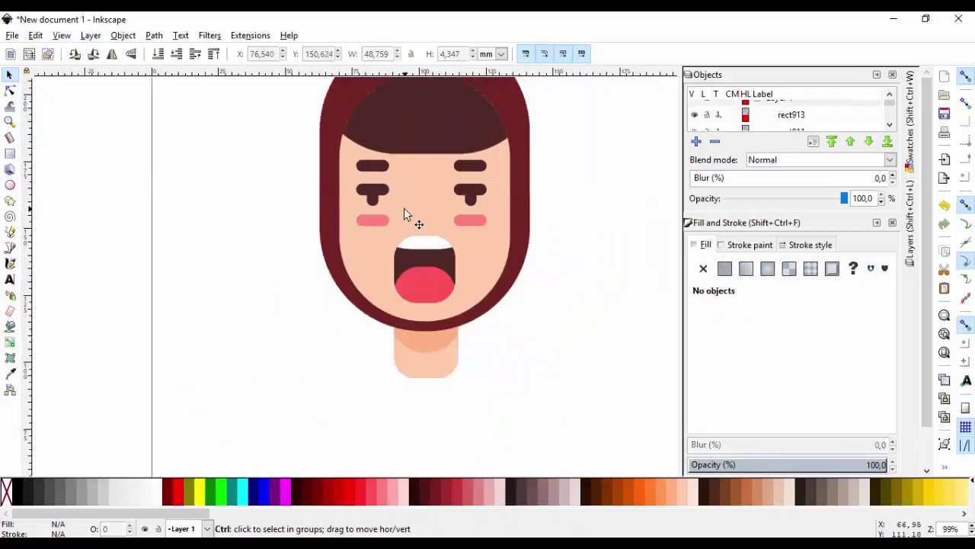
scroll(406, 209, "up", 1)
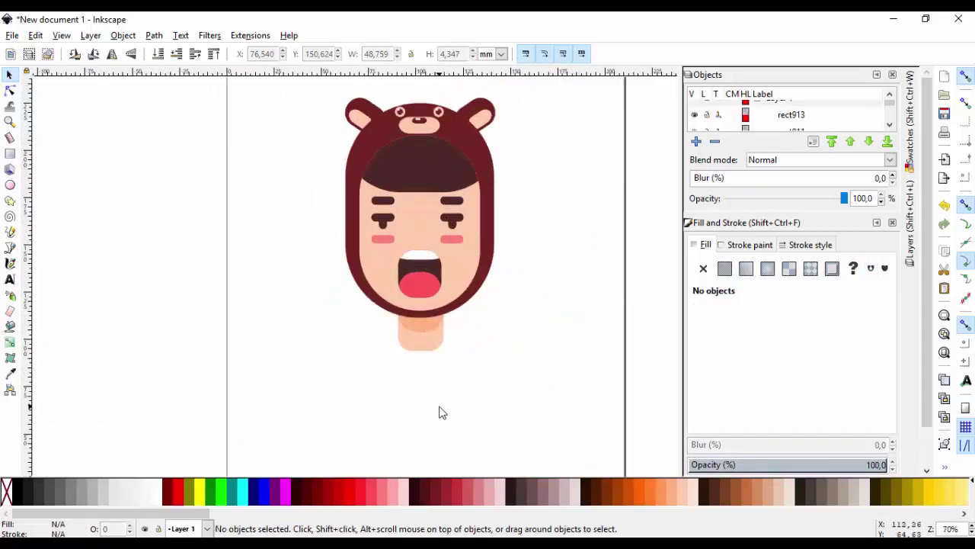
left_click(365, 144)
key("ctrl+d")
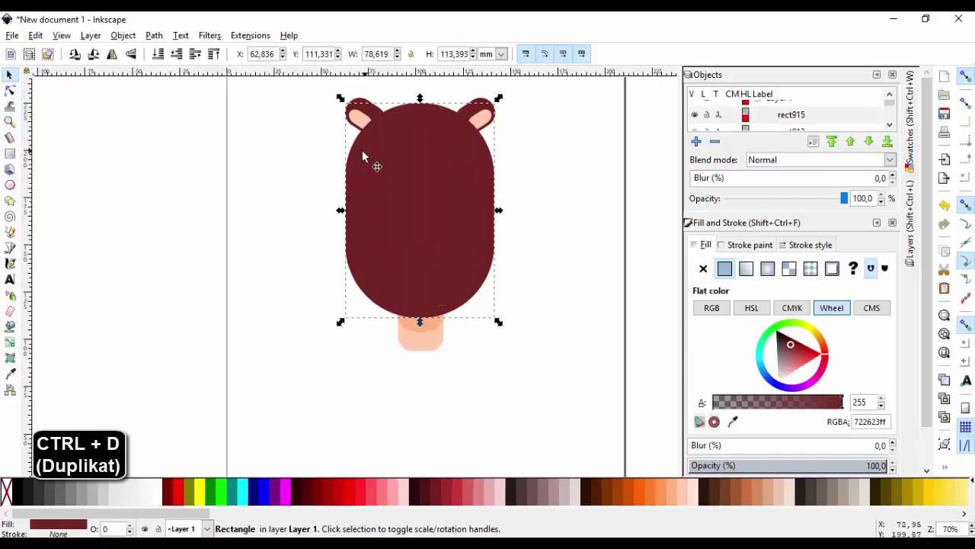
left_click_drag(362, 149, 349, 368)
left_click_drag(499, 425, 539, 429)
Step: Increase the body's corner rounding and send it to the bottom of the stacking order, behind the neck
key("r")
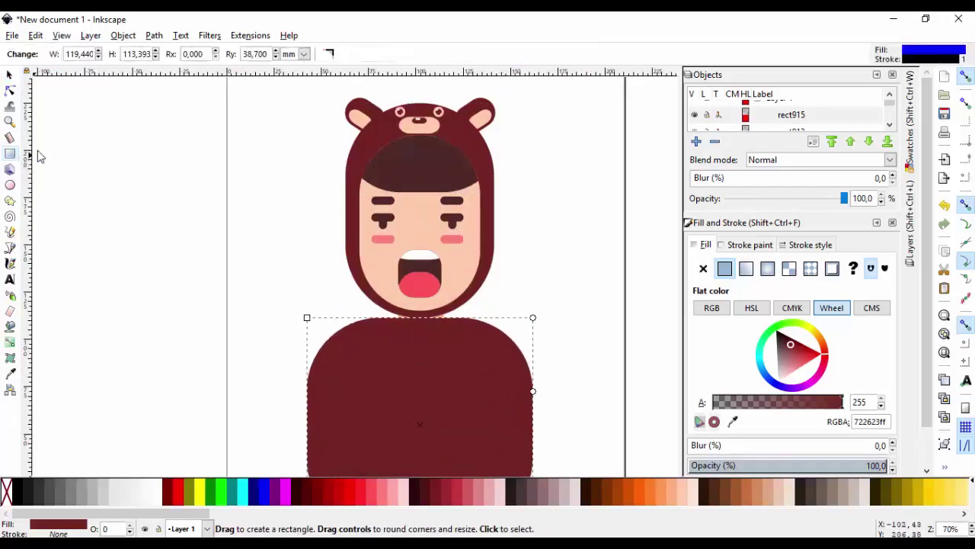
left_click(275, 50)
left_click(10, 74)
key("End")
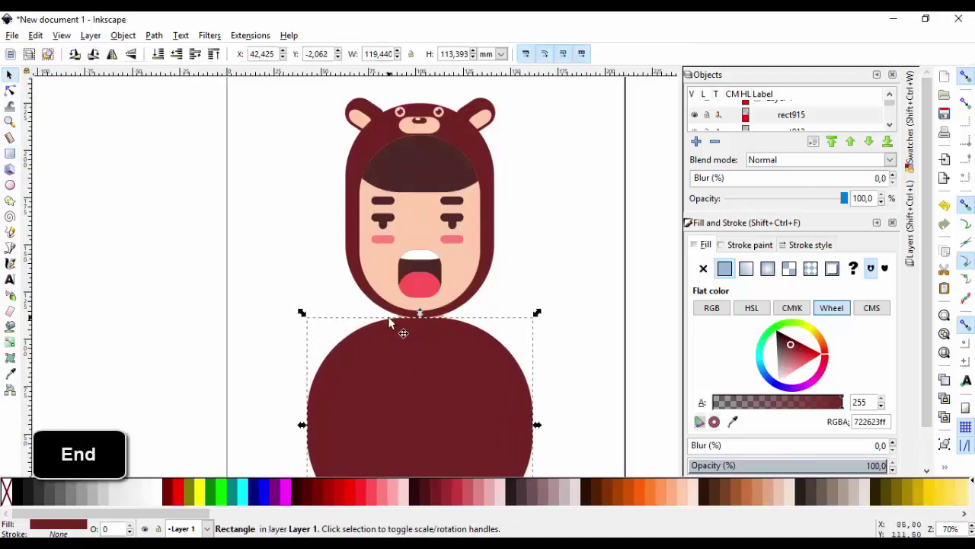
Step: Make a skin-coloured belly about 92 by 88 mm from a scaled-down duplicate of the body, placed on its lower part
key("ctrl+d")
scroll(469, 388, "down", 2)
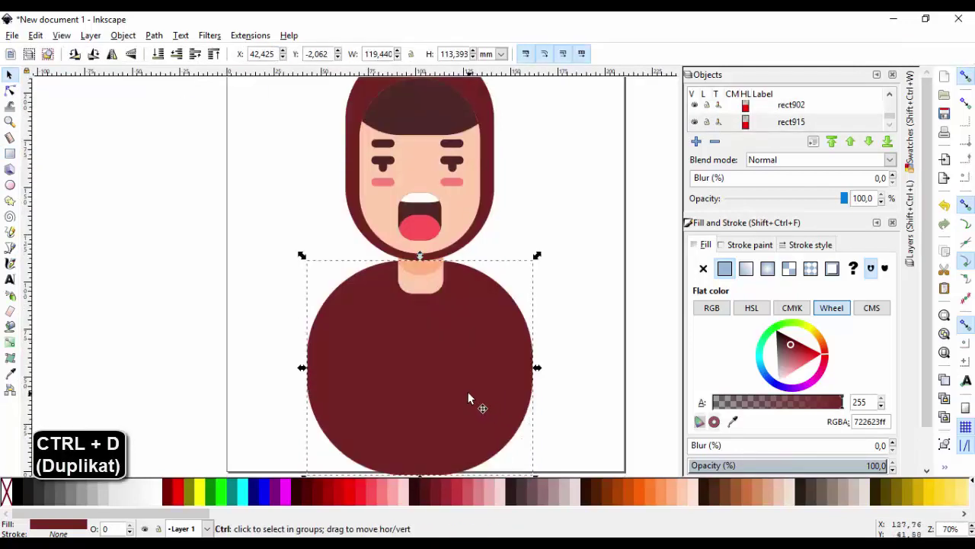
left_click_drag(537, 255, 511, 280)
key("d")
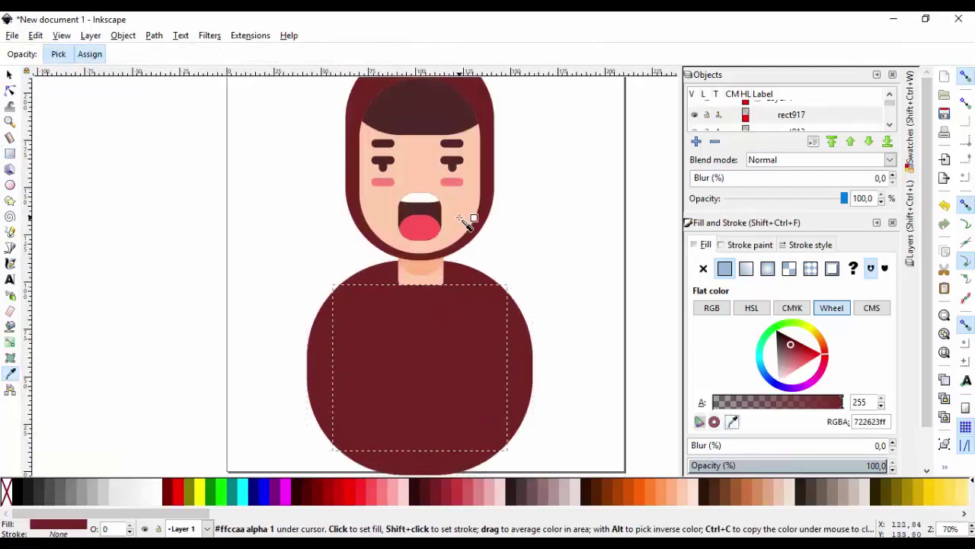
left_click(461, 218)
left_click_drag(472, 360, 479, 404)
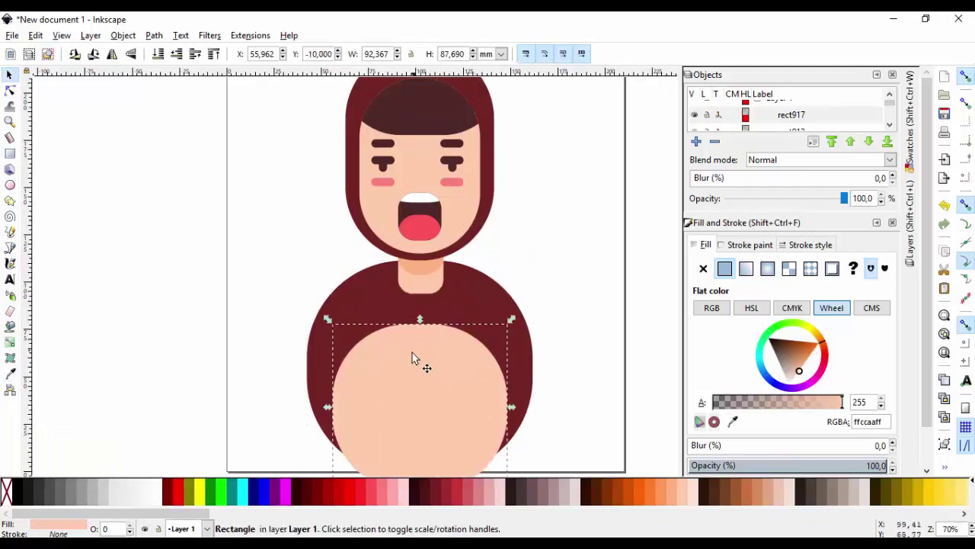
Step: Draw a wide rounded rectangle about 238 by 73 mm across the lower part of the body and belly as a cutting shape
scroll(418, 358, "down", 2)
left_click(10, 155)
left_click_drag(207, 335, 659, 473)
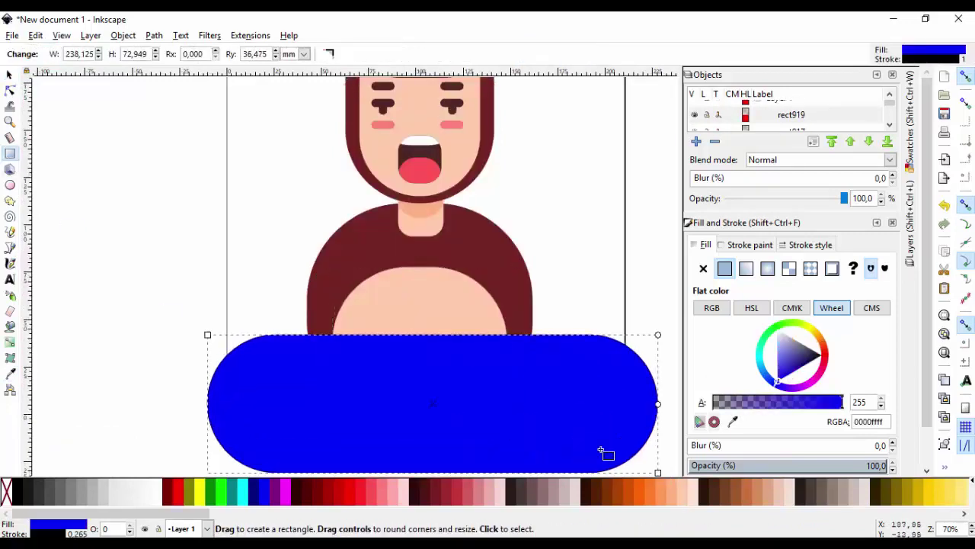
Step: Try dividing the belly with the blue rectangle and pulling the pieces apart, and undo the attempt
left_click(10, 75)
left_click(387, 306, "shift")
left_click(156, 38)
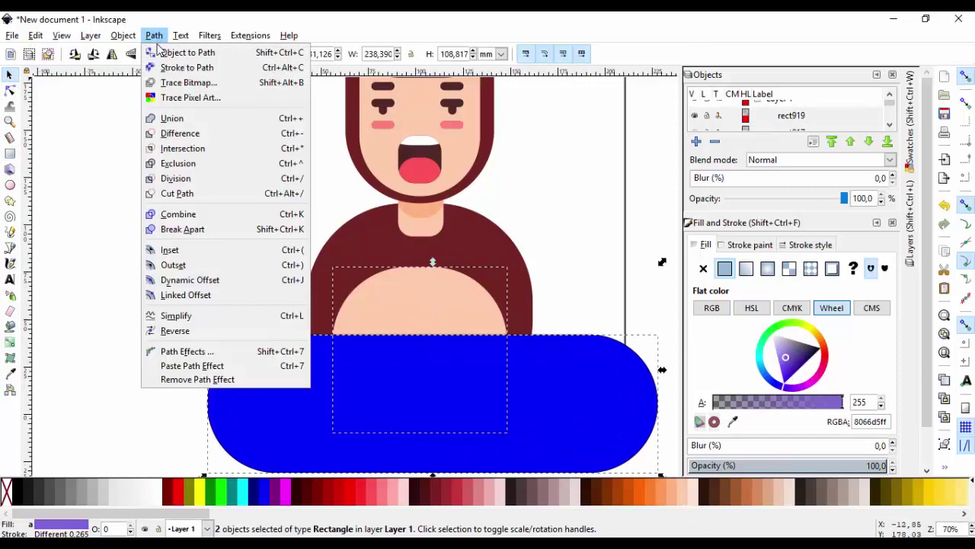
left_click(176, 178)
left_click(191, 196)
left_click_drag(413, 329, 343, 334)
key("ctrl+z")
key("ctrl+z")
key("ctrl+z")
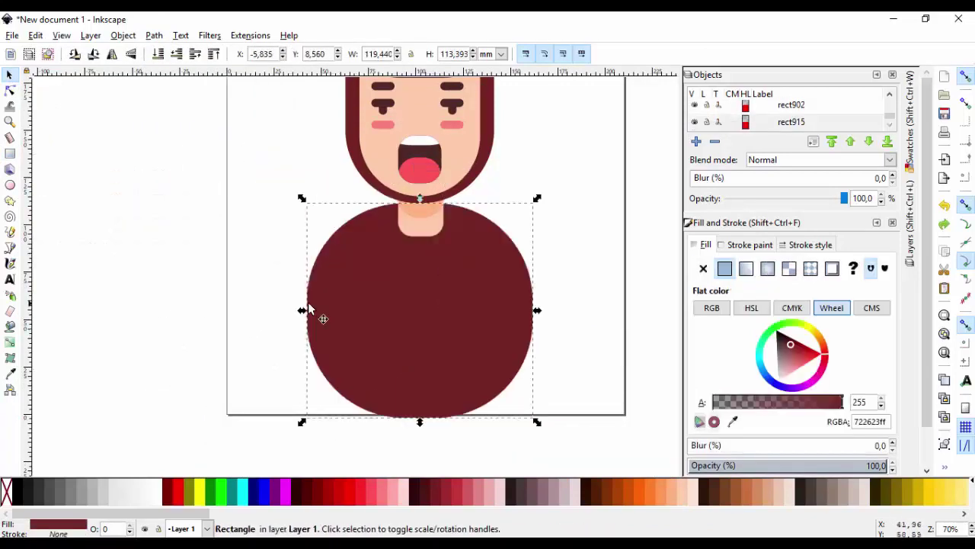
left_click(567, 345)
scroll(478, 374, "down", 2)
left_click(479, 376)
scroll(479, 375, "up", 1)
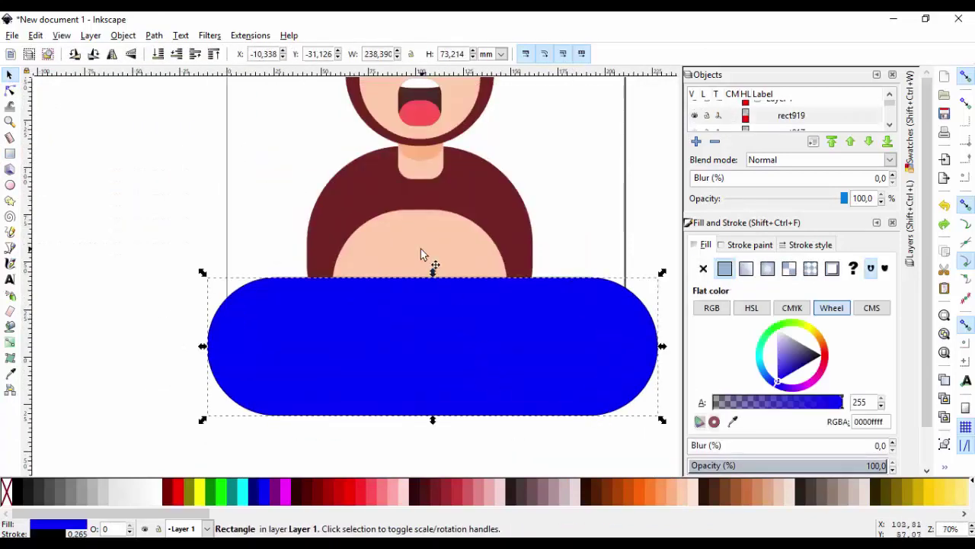
left_click(391, 221)
left_click(154, 35)
left_click(173, 182)
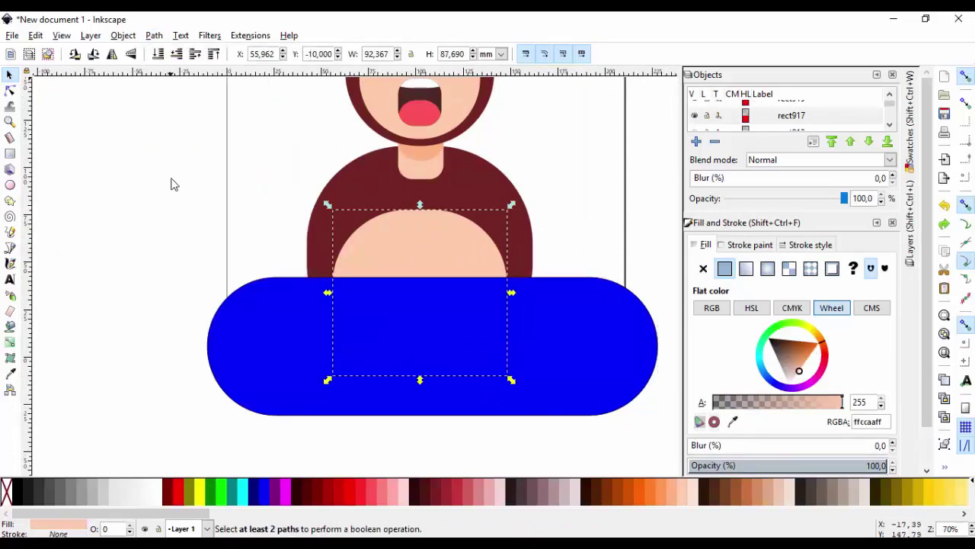
Step: Retry the division of the belly with the blue rectangle, pull the lower piece aside and revert to the undivided shapes
left_click(428, 303)
left_click(381, 252, "shift")
left_click(154, 35)
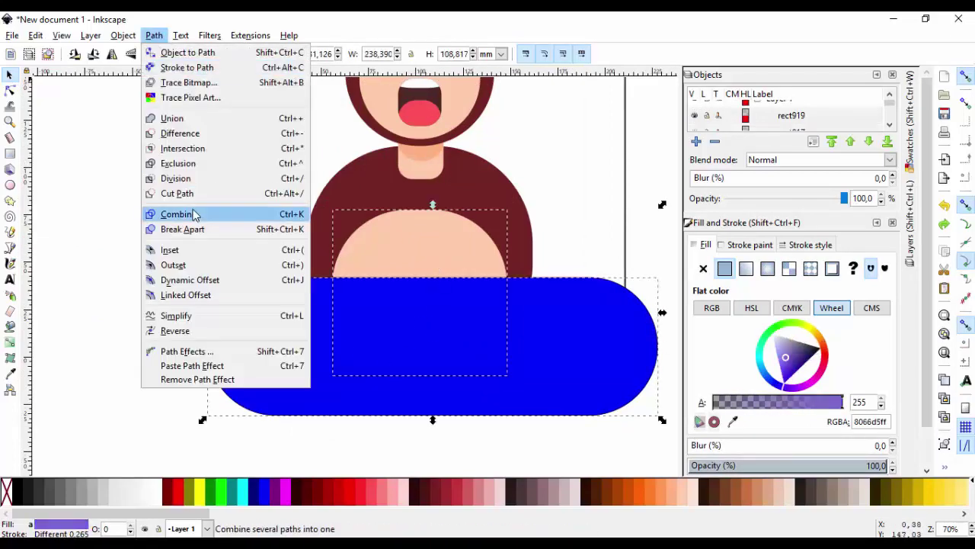
left_click(183, 184)
left_click(291, 328)
left_click_drag(388, 314, 213, 315)
key("ctrl+z")
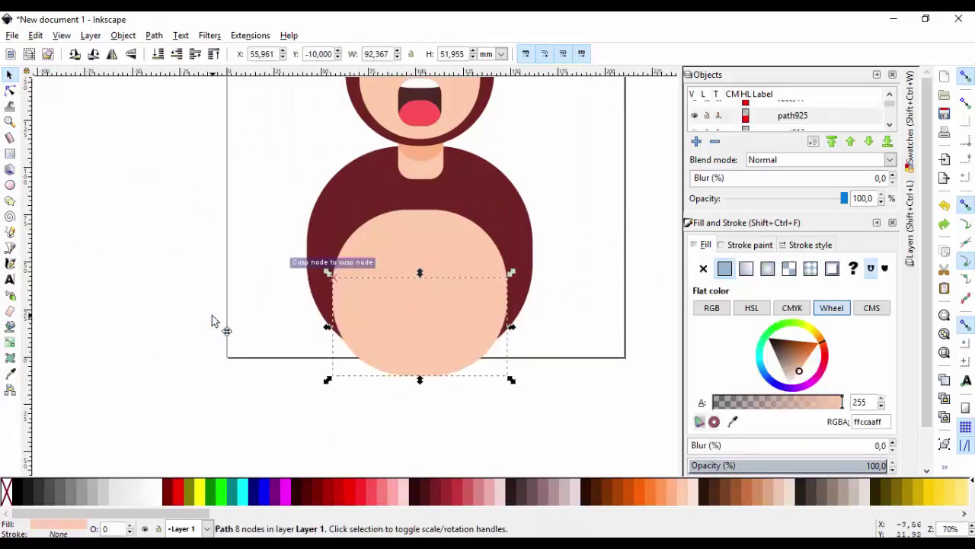
key("ctrl+z")
Step: Duplicate the blue rectangle and use the copy to divide the belly along the rectangle's upper edge
left_click(309, 328)
key("ctrl+d")
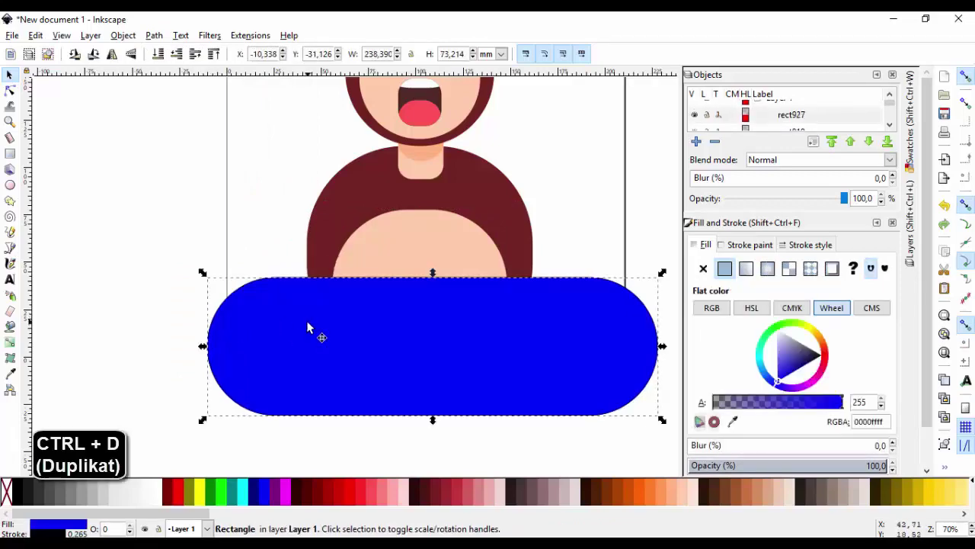
left_click(418, 240, "shift")
left_click(122, 35)
left_click(181, 188)
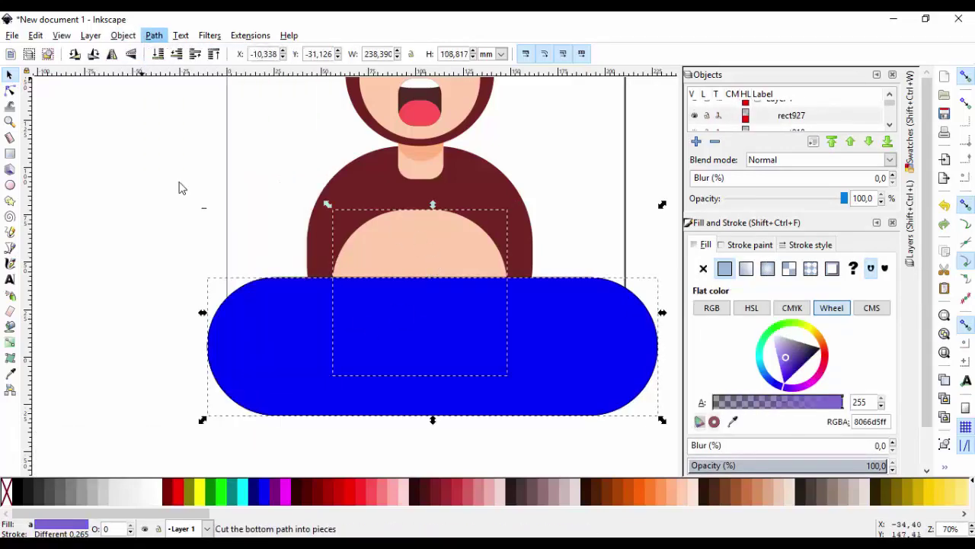
Step: Divide the dark red body along the upper edge of the blue rectangle
left_click(384, 314)
left_click(483, 257, "shift")
left_click(154, 35)
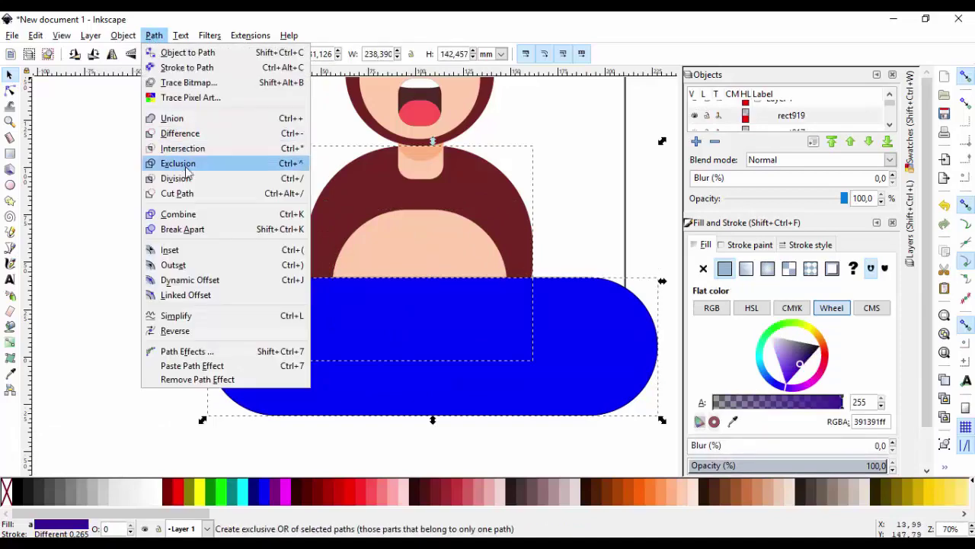
left_click(185, 180)
Step: Pull the cut-off lower pieces of the belly and body aside and delete them
left_click_drag(378, 326, 165, 321)
left_click_drag(397, 324, 213, 359)
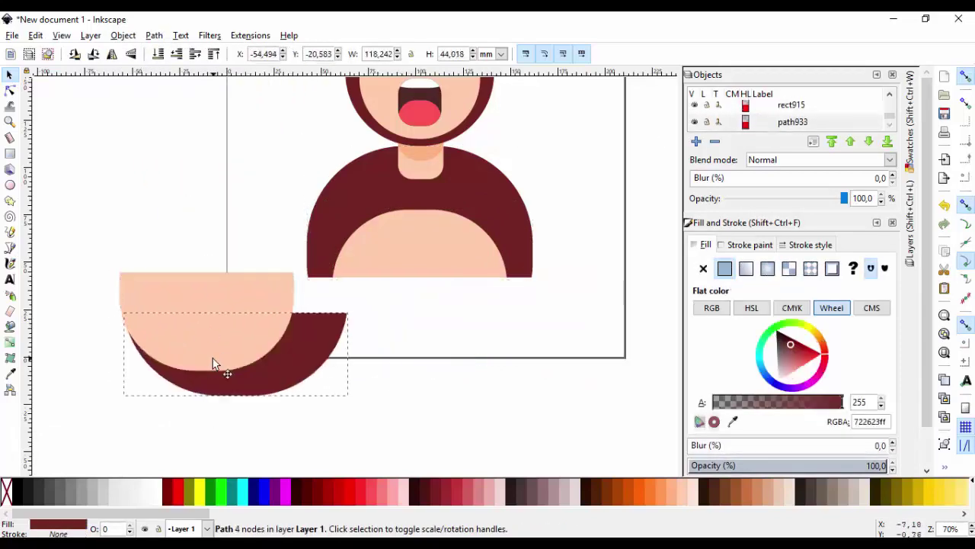
left_click(224, 295, "shift")
key("Delete")
scroll(313, 306, "down", 2)
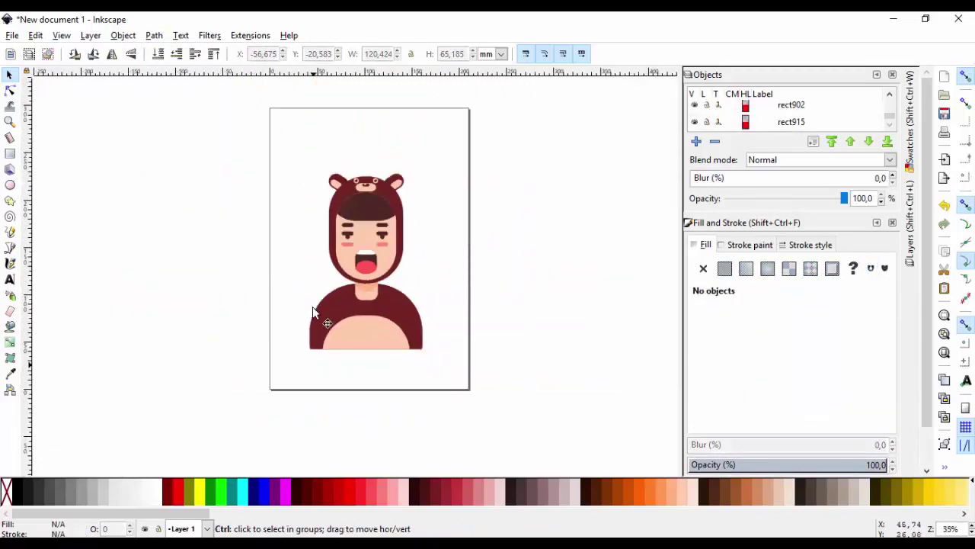
Step: Shorten the body and belly together from below to about 57 mm high
scroll(314, 236, "up", 2)
scroll(314, 237, "down", 1)
left_click(374, 376)
left_click(400, 342, "shift")
left_click_drag(386, 408, 383, 393)
Step: Try to round the corners of the body and belly by changing the vertical corner radius
left_click(10, 153)
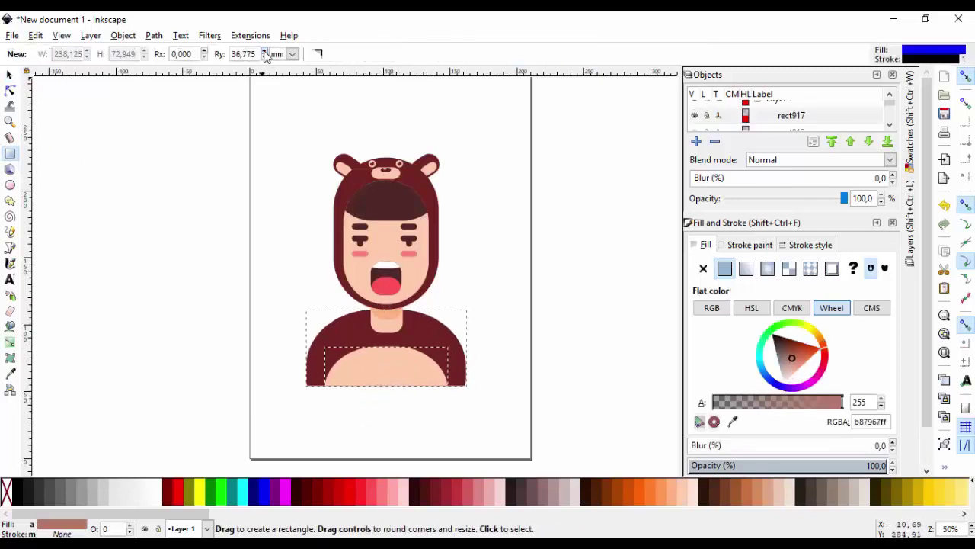
left_click(9, 74)
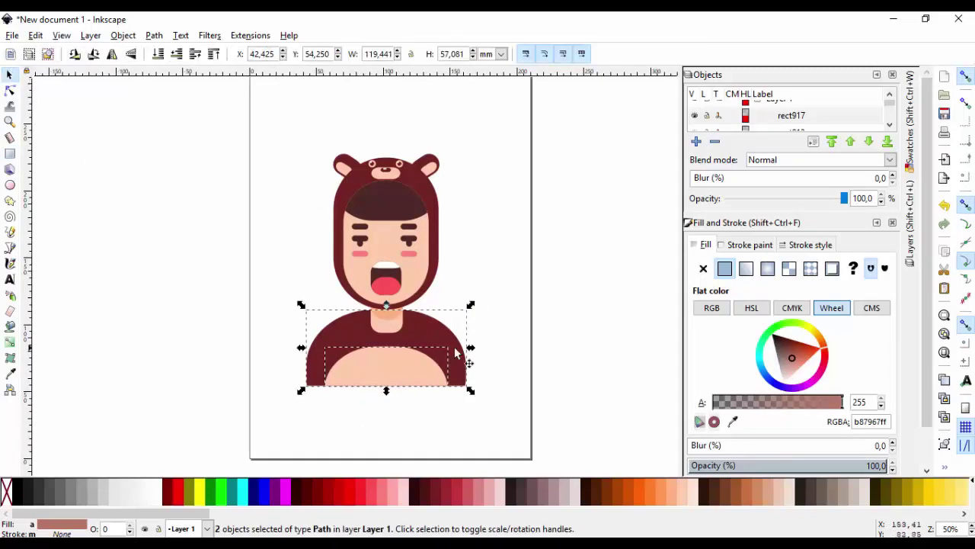
left_click(477, 375)
scroll(439, 381, "up", 2)
left_click(396, 365)
left_click(11, 154)
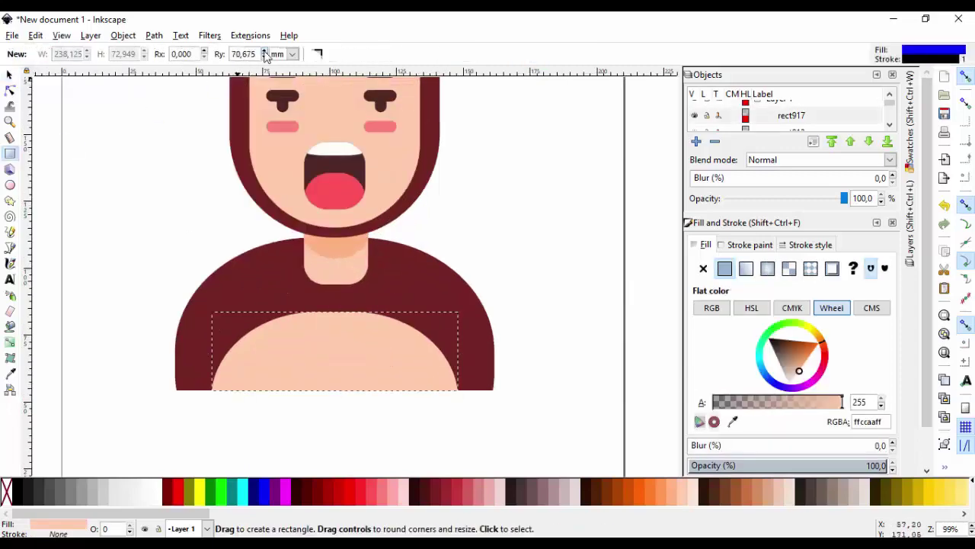
left_click(9, 74)
left_click(215, 183)
scroll(390, 404, "down", 2)
scroll(312, 407, "up", 1)
scroll(303, 405, "down", 1)
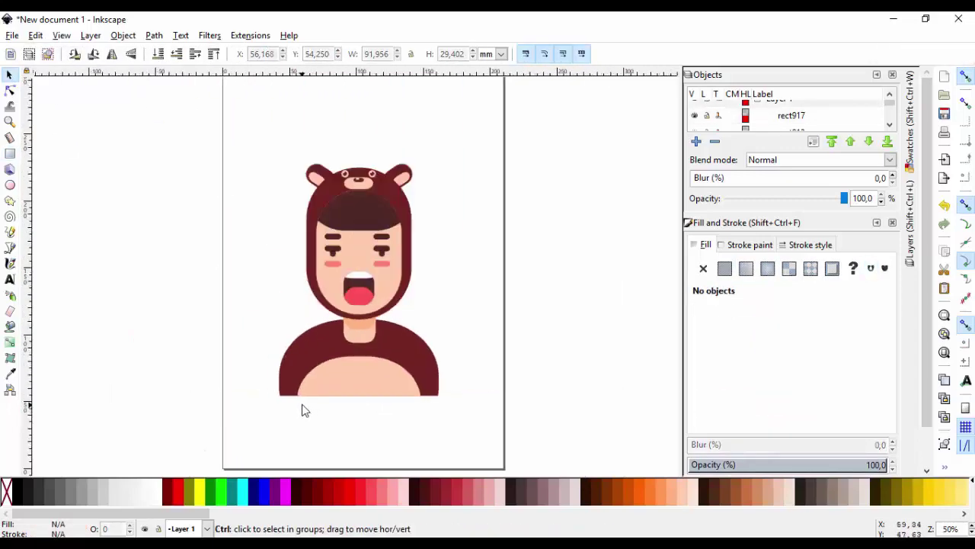
Step: Group all parts of the character and scale the group down to about 53 by 76 mm
left_click_drag(243, 133, 480, 439)
key("ctrl+g")
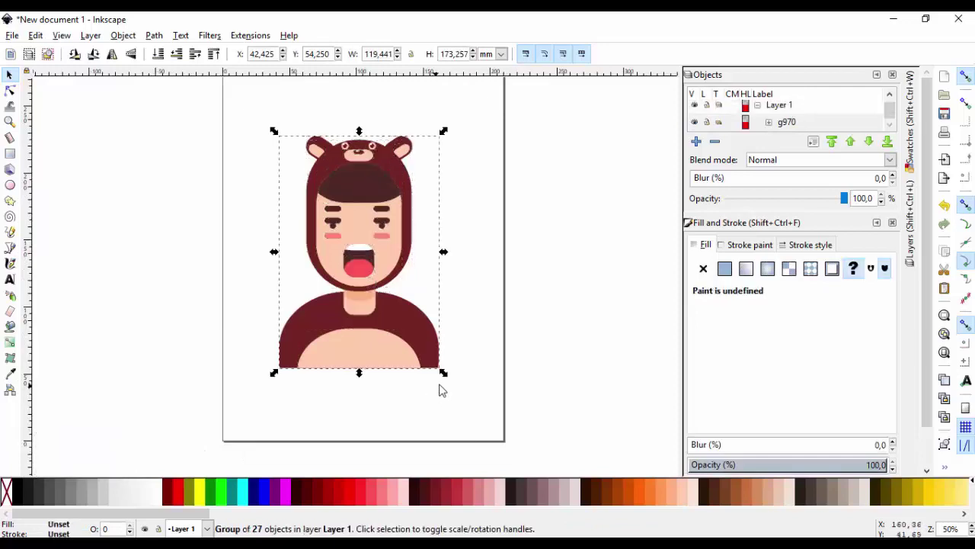
left_click_drag(445, 373, 338, 254)
scroll(360, 268, "up", 2)
scroll(339, 260, "up", 2)
left_click(406, 279)
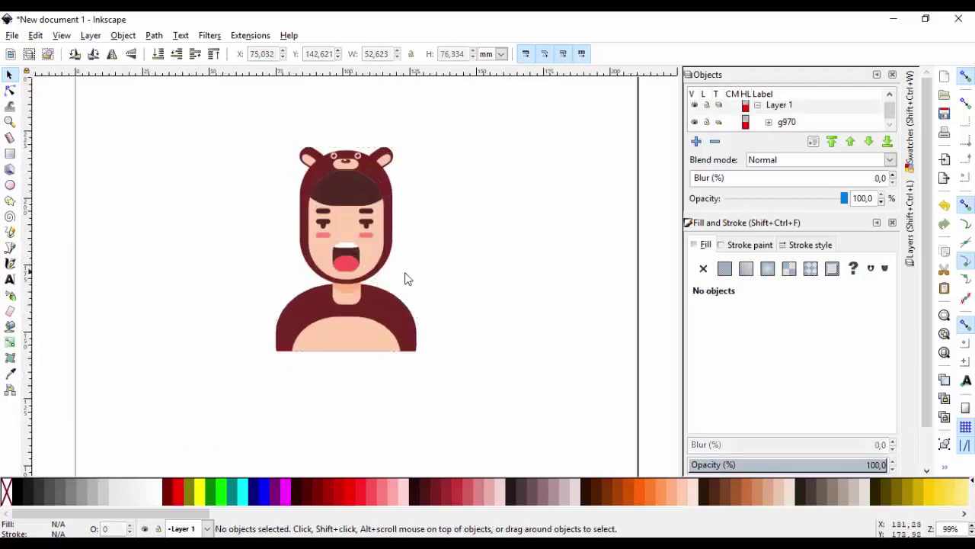
Step: Draw a rectangle about 106 by 87 mm around the character, with corners rounded to about 25 mm
left_click(10, 154)
left_click_drag(210, 122, 495, 356)
left_click(275, 57)
left_click(276, 57)
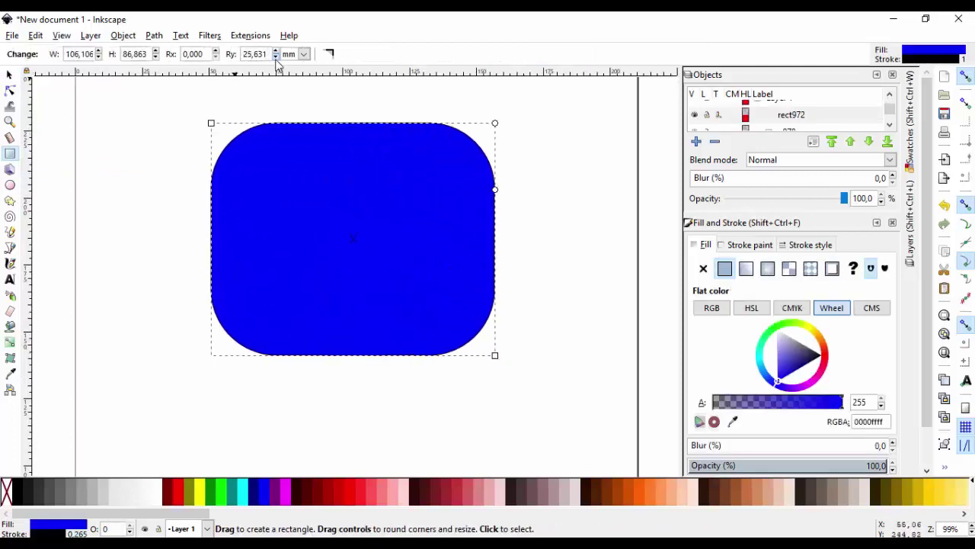
Step: Send the blue rectangle behind the character and line its lower edge up with the character's base
left_click(10, 76)
key("End")
left_click_drag(459, 317, 455, 311)
left_click(540, 302)
left_click(470, 266)
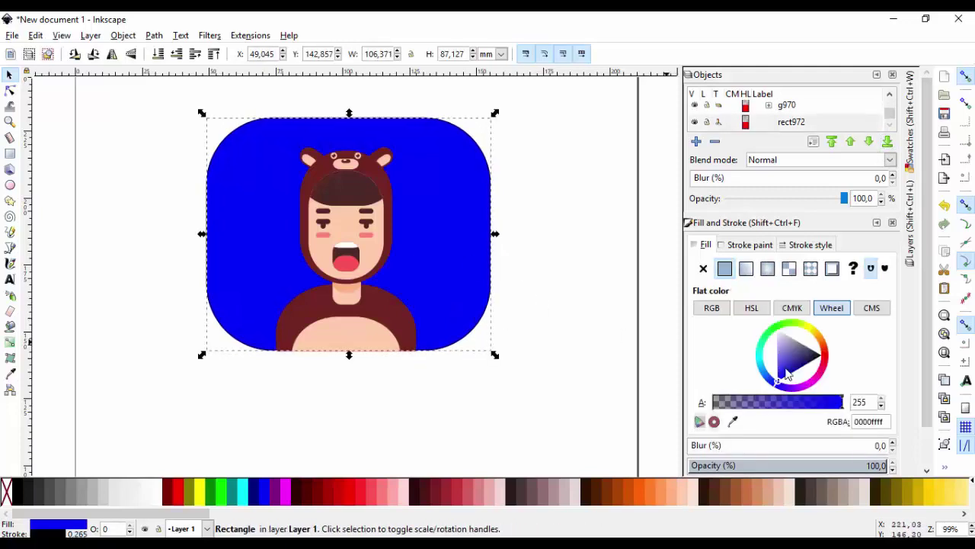
Step: Remove the background rectangle's outline and fill it with the light pink e7c3b7
mouse_move(792, 381)
left_mouse_down()
mouse_move(795, 345)
mouse_move(781, 341)
left_mouse_up()
left_click(729, 245)
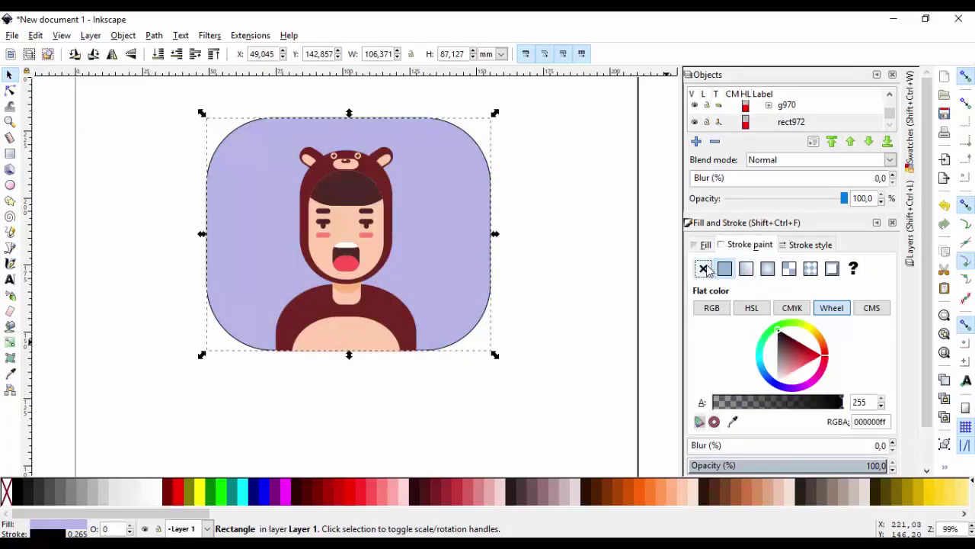
left_click(703, 269)
left_click(705, 245)
left_click_drag(819, 374, 802, 358)
left_click(582, 361)
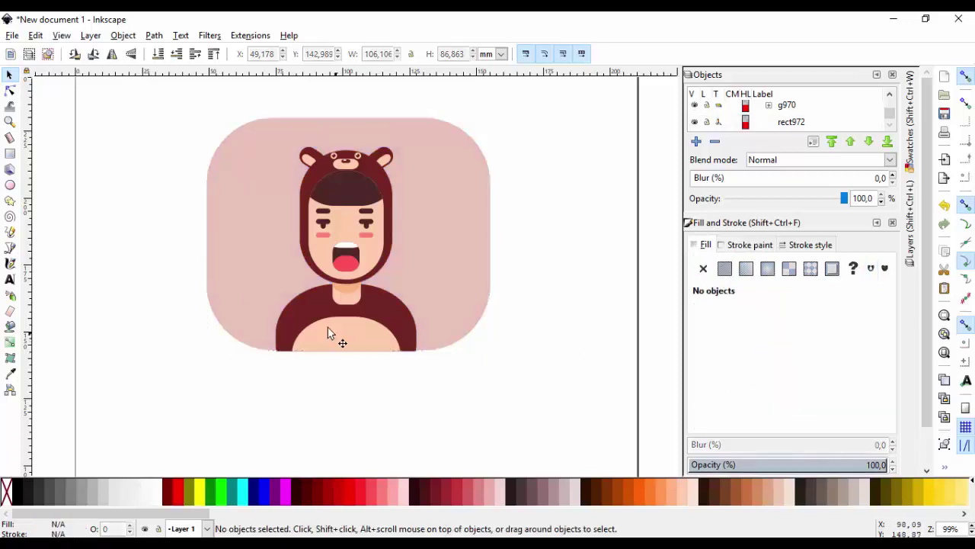
Step: Remove the corner rounding of the pink background rectangle to give it square corners
scroll(240, 272, "up", 1)
scroll(240, 278, "down", 2)
left_click(349, 332)
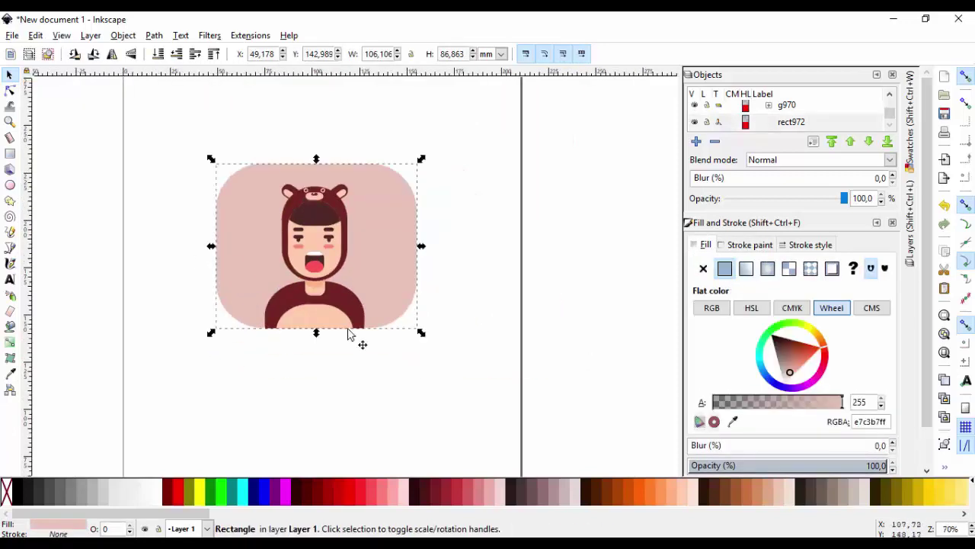
left_click(10, 185)
left_click(10, 153)
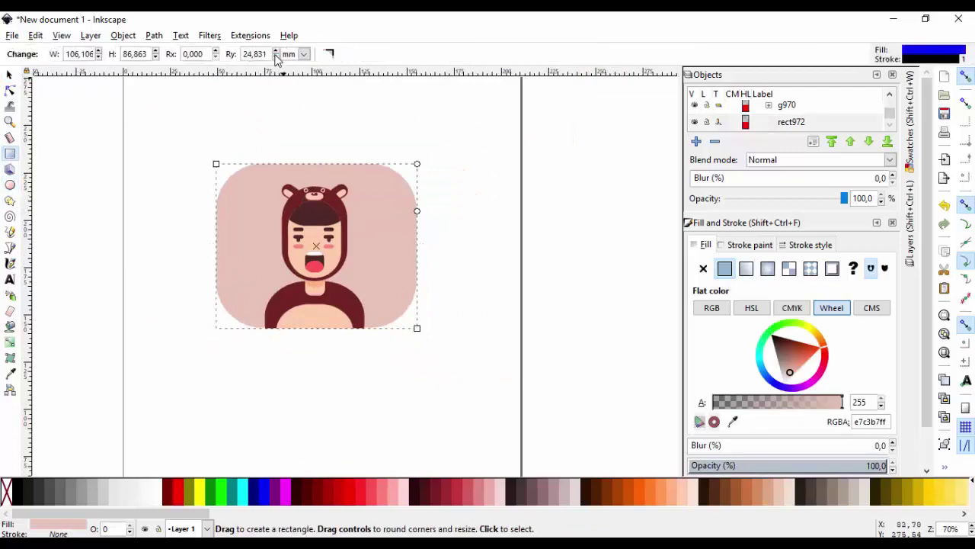
key("s")
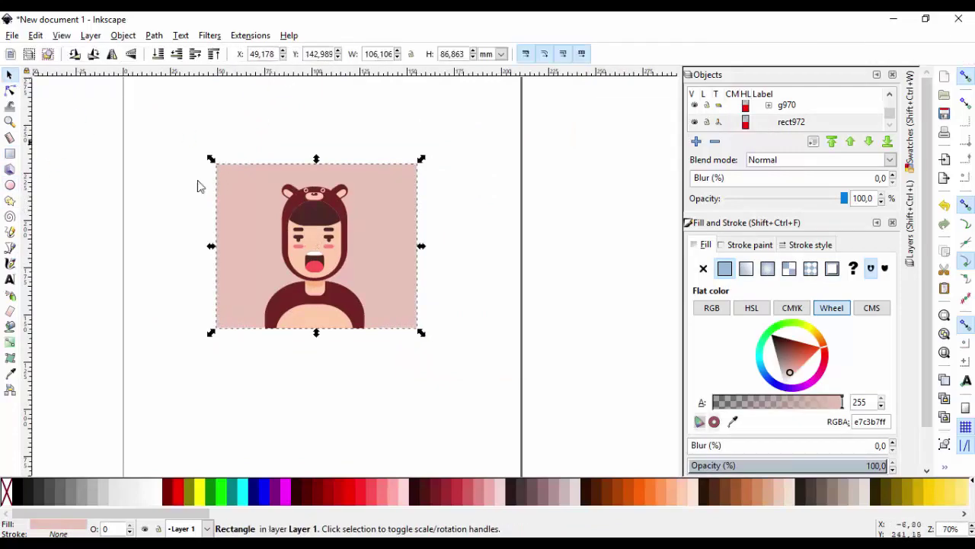
key("Escape")
Step: Align the background's lower edge with the character's base and center the character horizontally on it
scroll(244, 240, "up", 2)
left_click(244, 311)
scroll(243, 312, "up", 9)
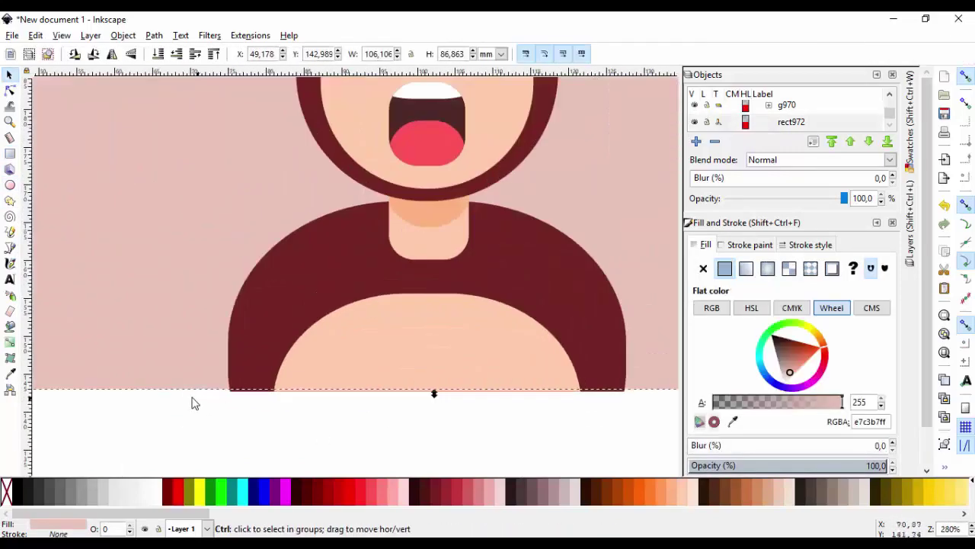
scroll(404, 305, "down", 11)
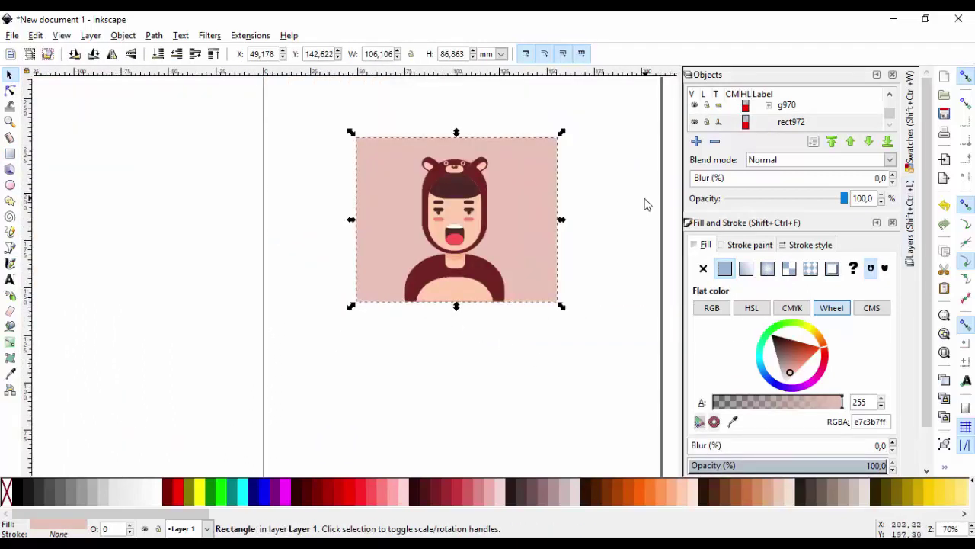
left_click(385, 216)
scroll(563, 197, "up", 1)
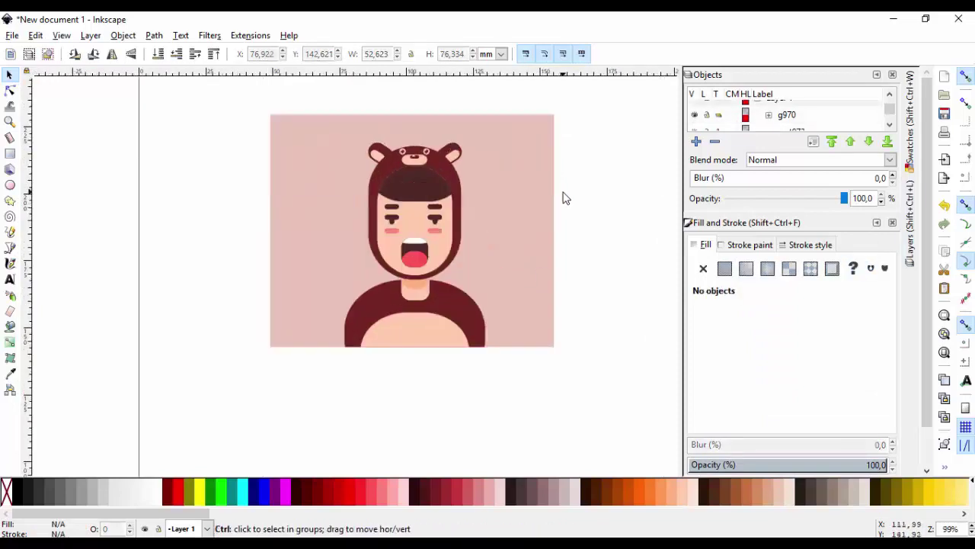
Step: Draw a white ellipse without outline beside the character's head, with radii of about 22 and 24 mm
scroll(563, 198, "up", 1)
left_click(10, 184)
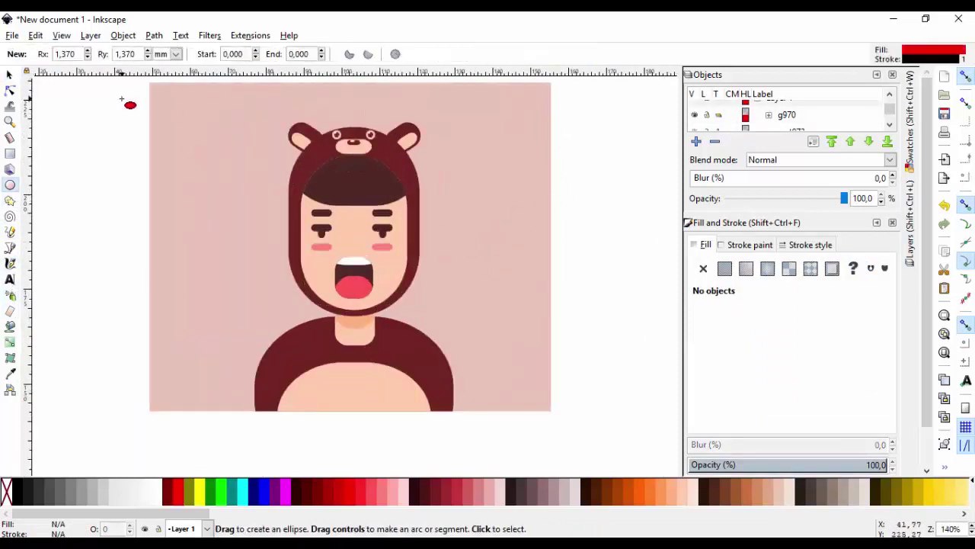
left_click_drag(122, 101, 288, 280)
left_click(749, 244)
left_click(703, 268)
left_click(706, 245)
left_click(770, 401)
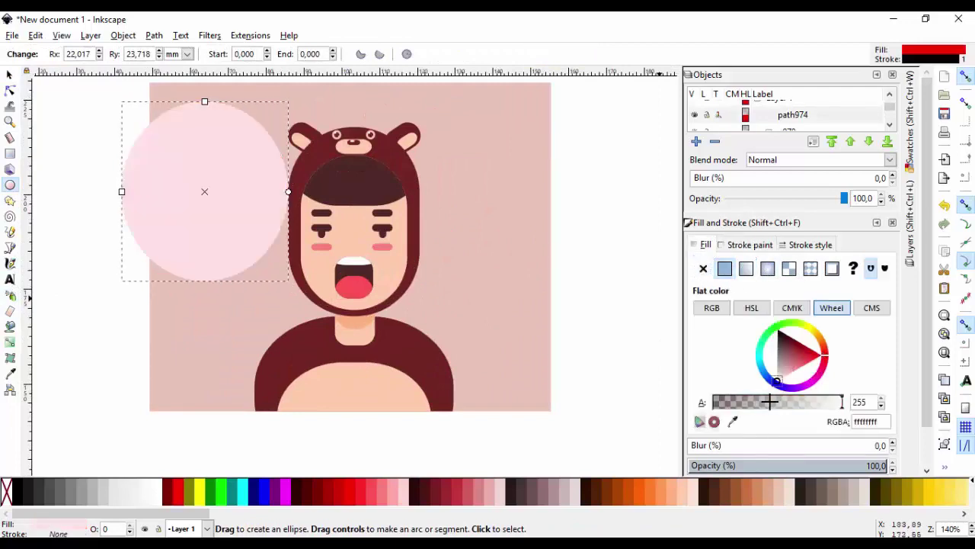
left_click(157, 488)
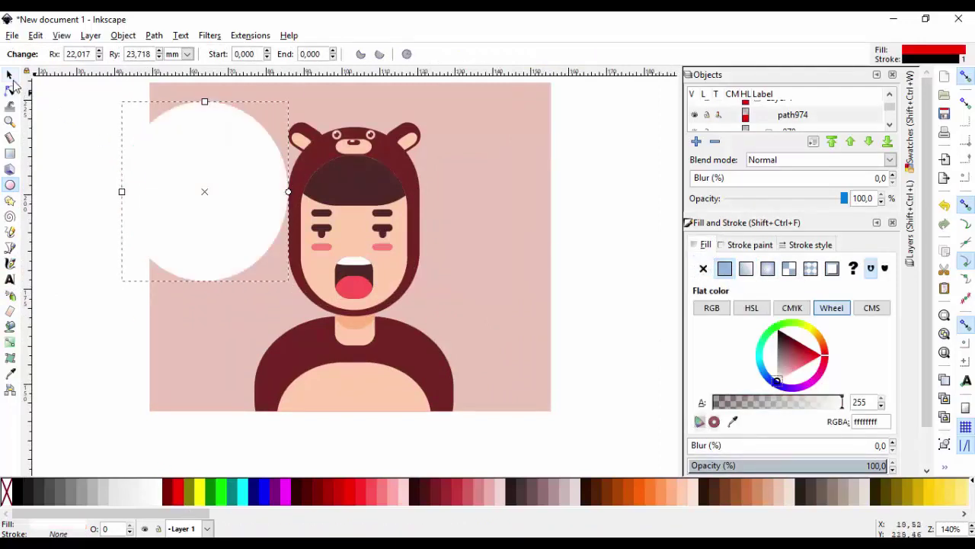
Step: Shrink the white ellipse and add two progressively smaller copies leading toward the character's face as a thought bubble
left_click(12, 77)
left_click_drag(293, 285, 263, 262)
left_click_drag(229, 211, 284, 283)
key("ctrl+d")
left_click_drag(331, 327, 281, 301)
left_click_drag(270, 262, 288, 290)
key("ctrl+d")
scroll(288, 293, "up", 3)
scroll(289, 288, "down", 2)
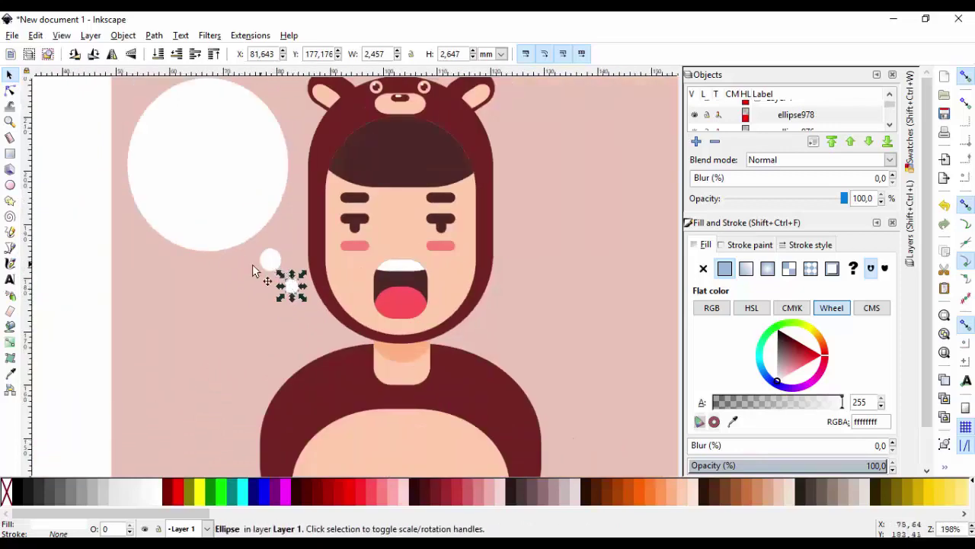
scroll(244, 271, "down", 2)
left_click(118, 257)
Step: Add the text "Hello" at font size 28 and place it inside the thought bubble
left_click(10, 279)
left_click(205, 220)
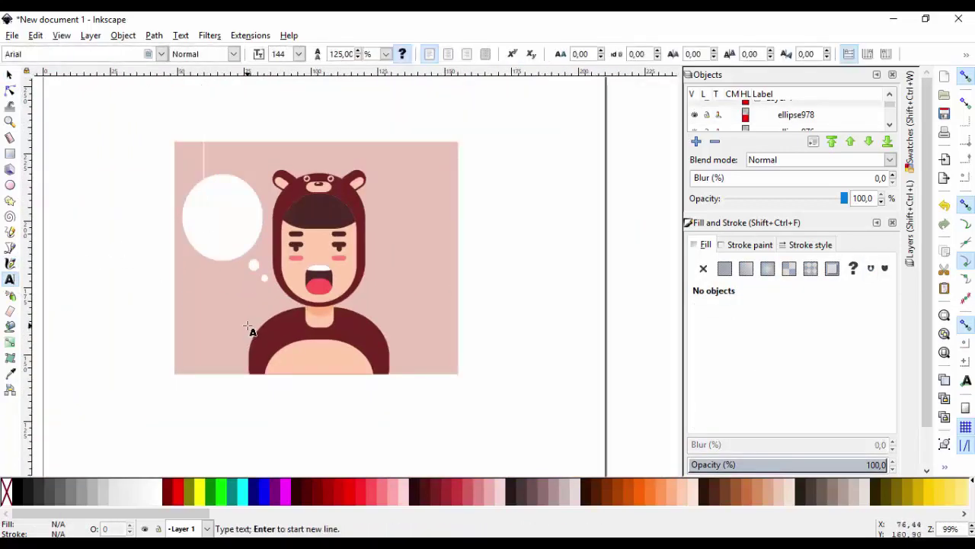
type("Hello")
key("ctrl+a")
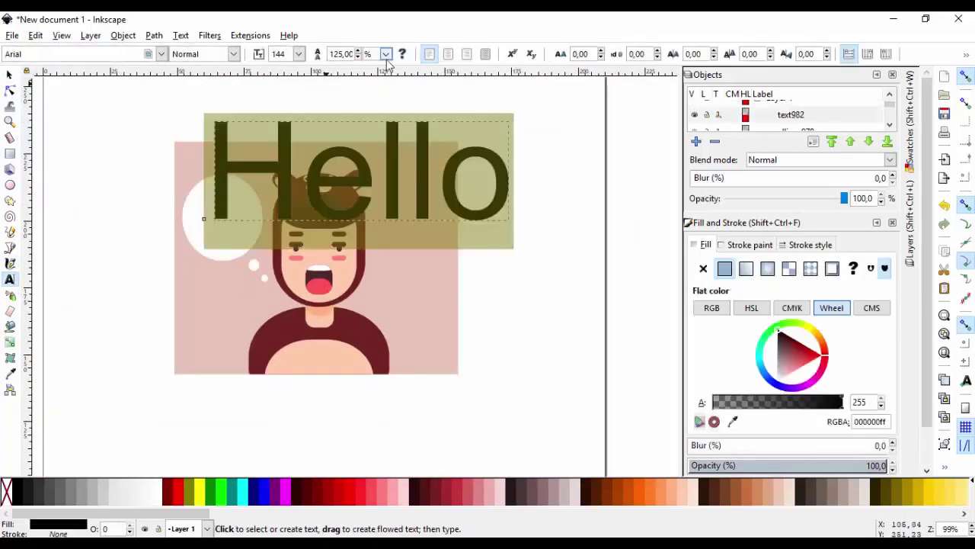
left_click(299, 54)
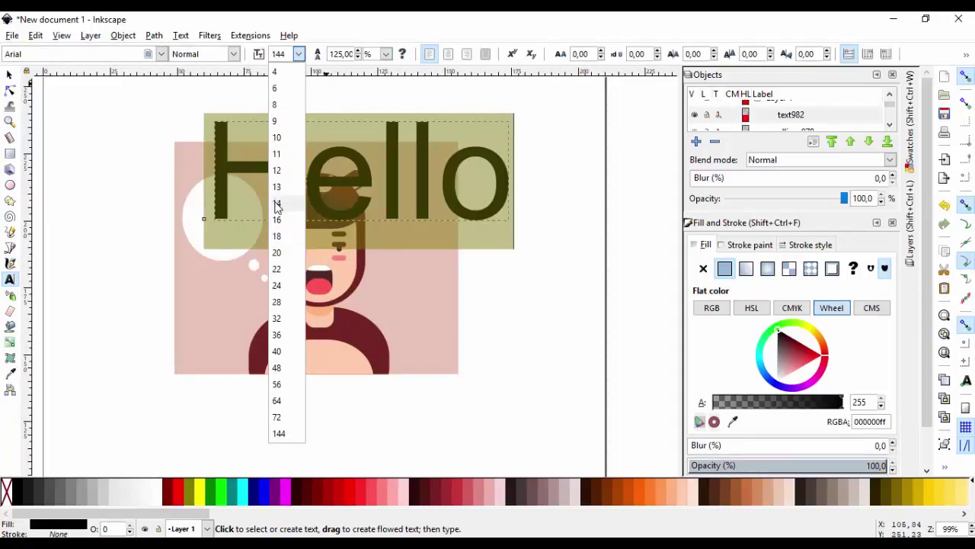
left_click(277, 284)
left_click(10, 74)
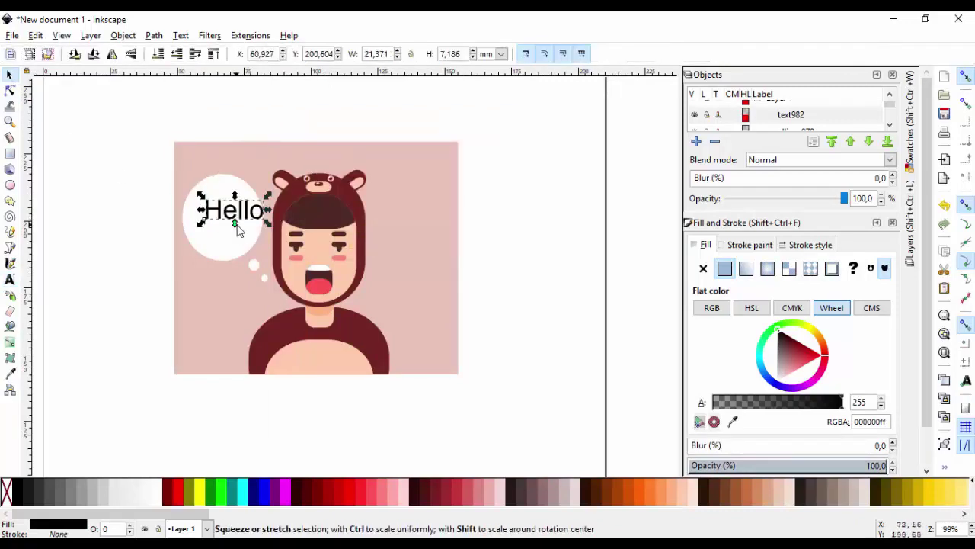
Step: Set the "Hello" text in Arial Rounded MT Bold and center it in the thought bubble
double_click(227, 231)
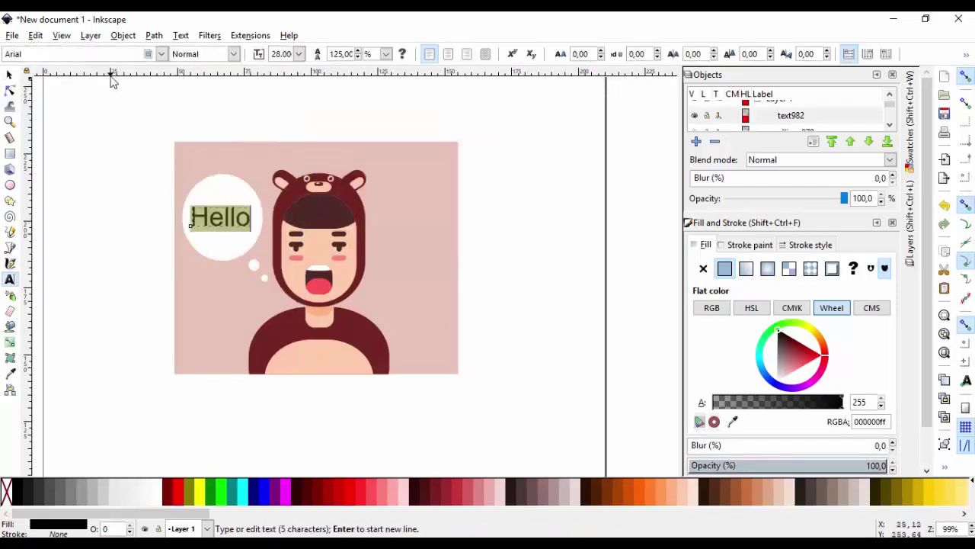
left_click(163, 54)
left_click(83, 70)
scroll(86, 58, "down", 1)
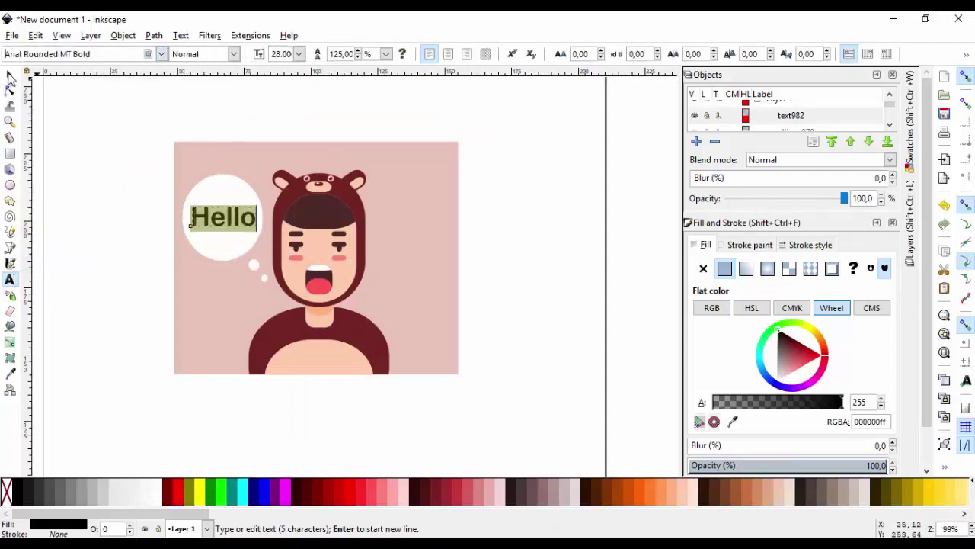
left_click(11, 77)
scroll(460, 396, "down", 4)
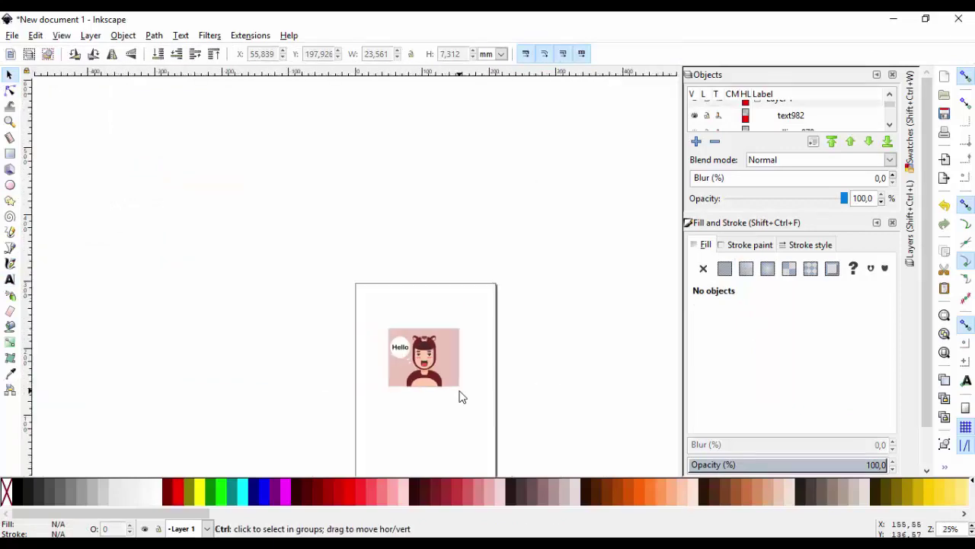
scroll(459, 394, "up", 4)
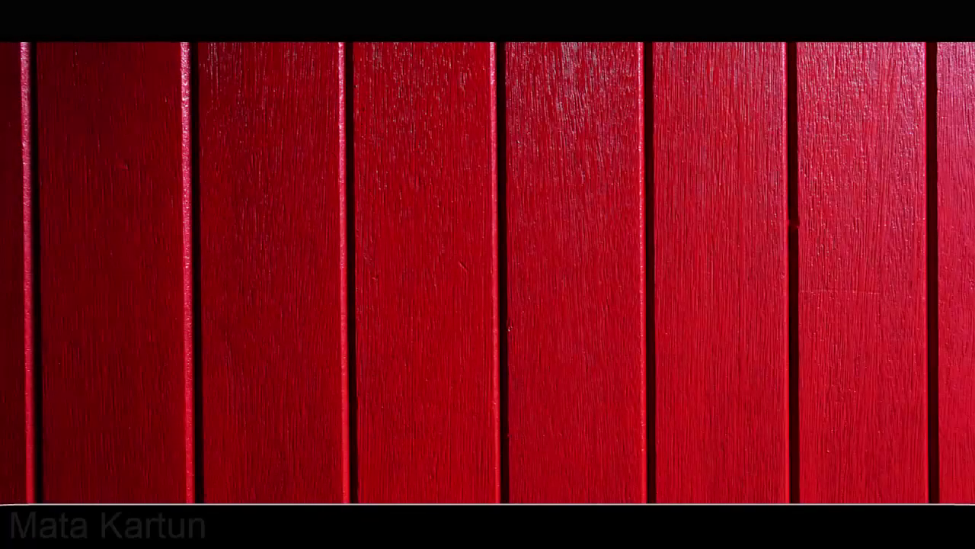